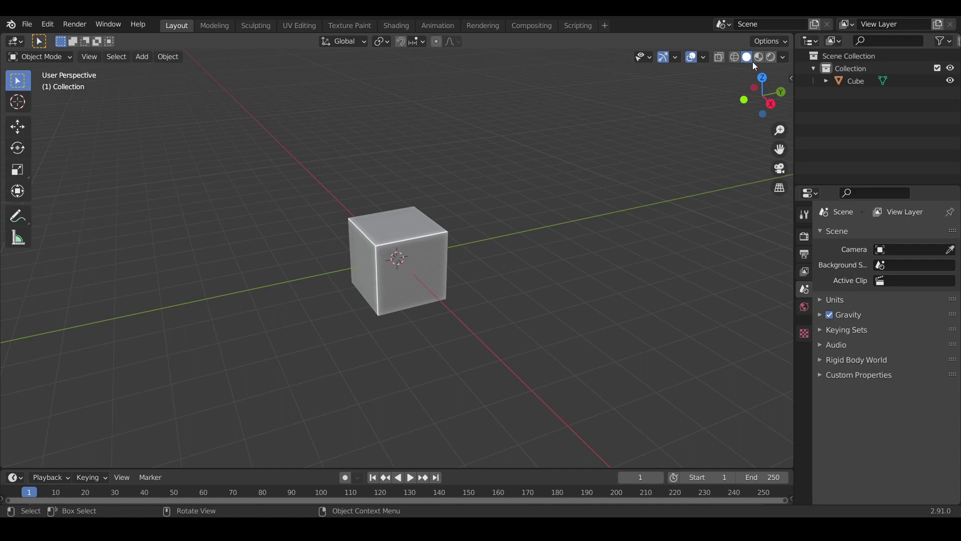
Delete the default cube and look at the empty scene from the top.
left_click(762, 77)
left_click(397, 260)
key("x")
left_click(423, 278)
Add a plane at the origin and subdivide its mesh into a 4 by 4 grid.
key("shift+a")
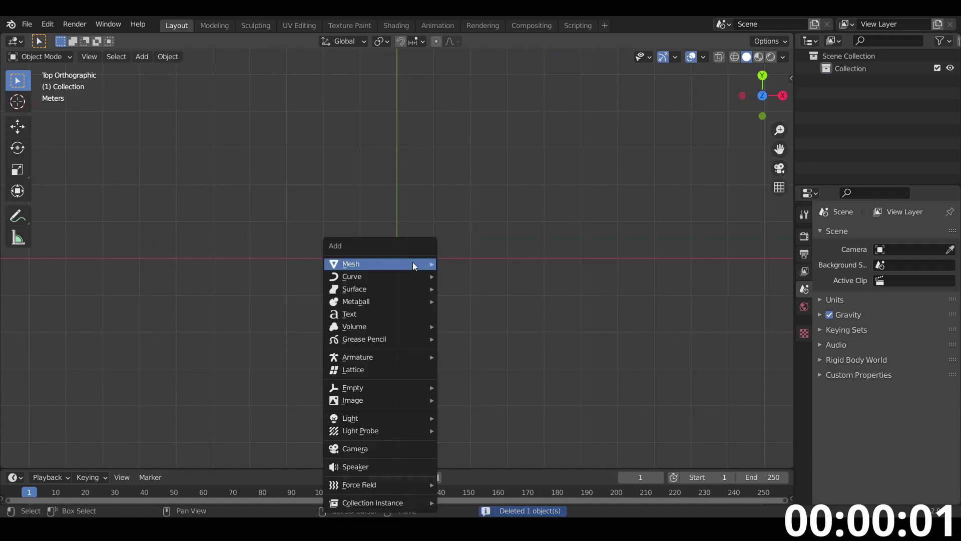
mouse_move(413, 264)
left_click(486, 261)
scroll(460, 276, "up", 5)
key("Tab")
right_click(390, 235)
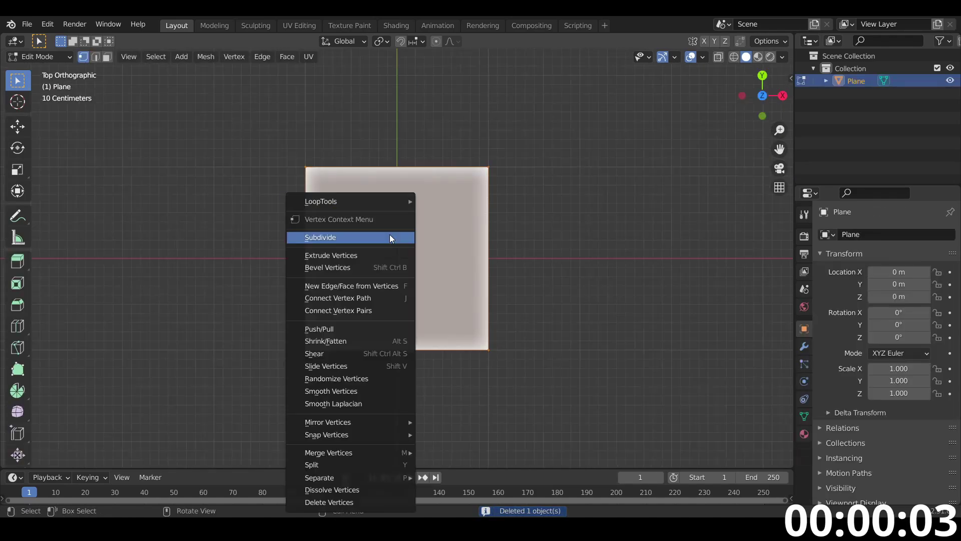
left_click(390, 237)
Select the middle vertex of each of the plane's four outer sides and scale them outward by 1.3.
left_click(528, 269)
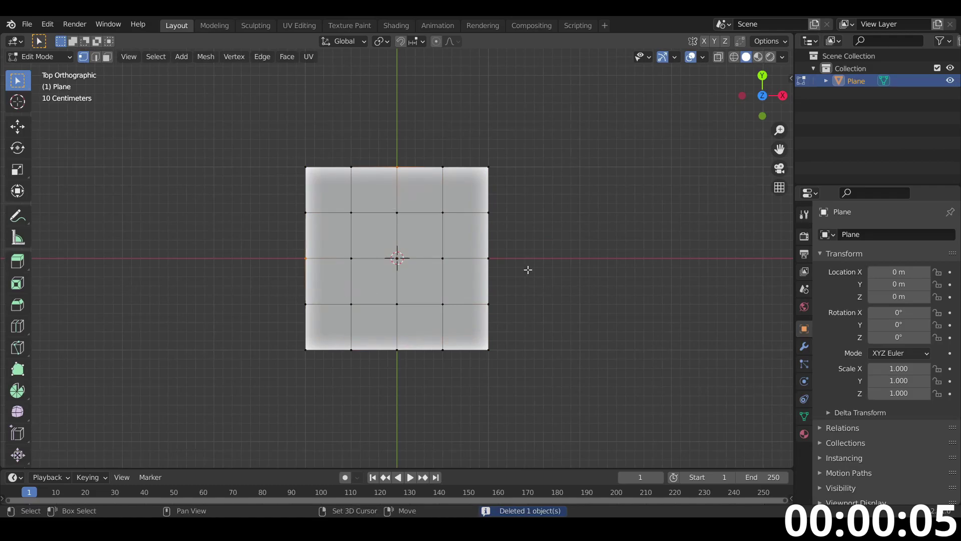
left_click_drag(485, 249, 532, 293, "shift")
left_click_drag(384, 343, 423, 385, "shift")
scroll(474, 289, "up", 2)
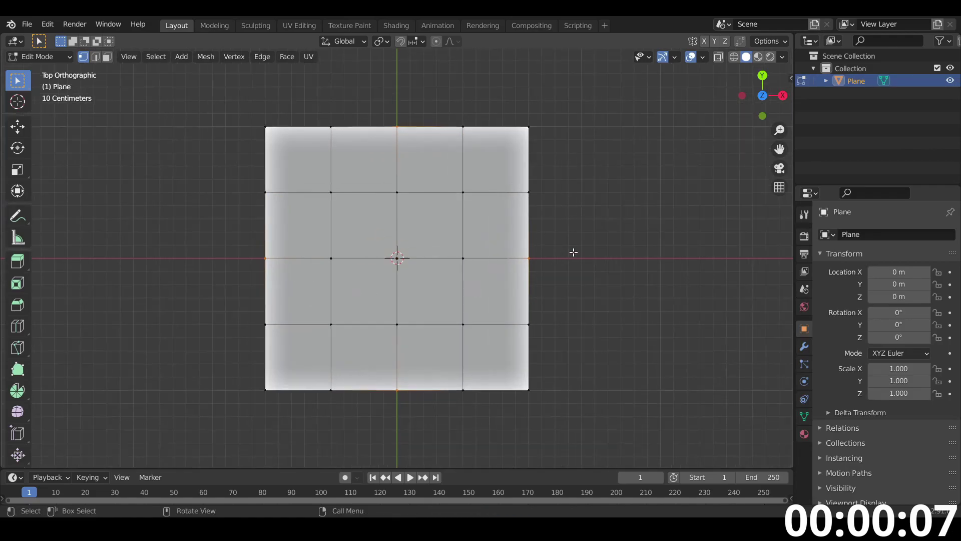
key("s")
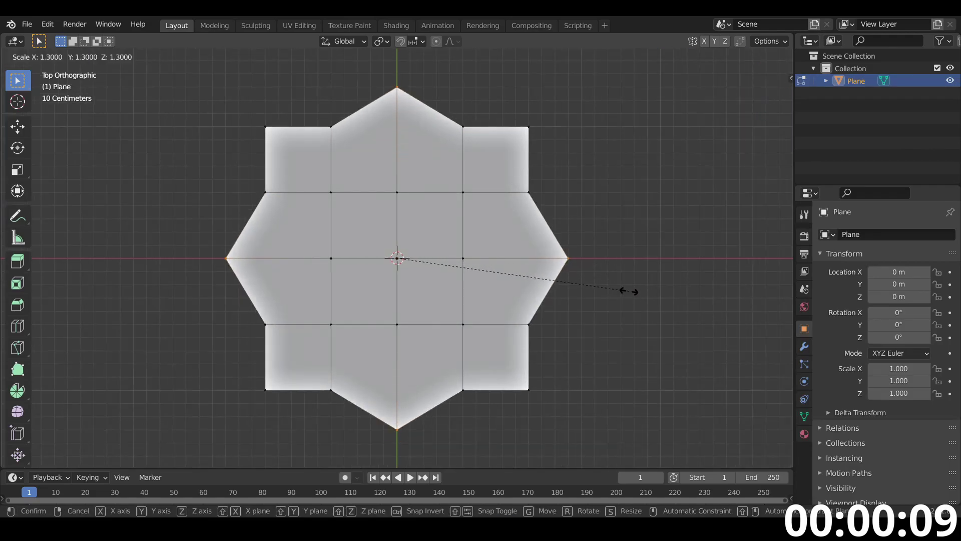
left_click(629, 291)
Bevel the four vertices flanking the upper and lower points with about 0.306 m width, 5 segments and profile 0.
key("2")
left_click_drag(454, 119, 472, 137)
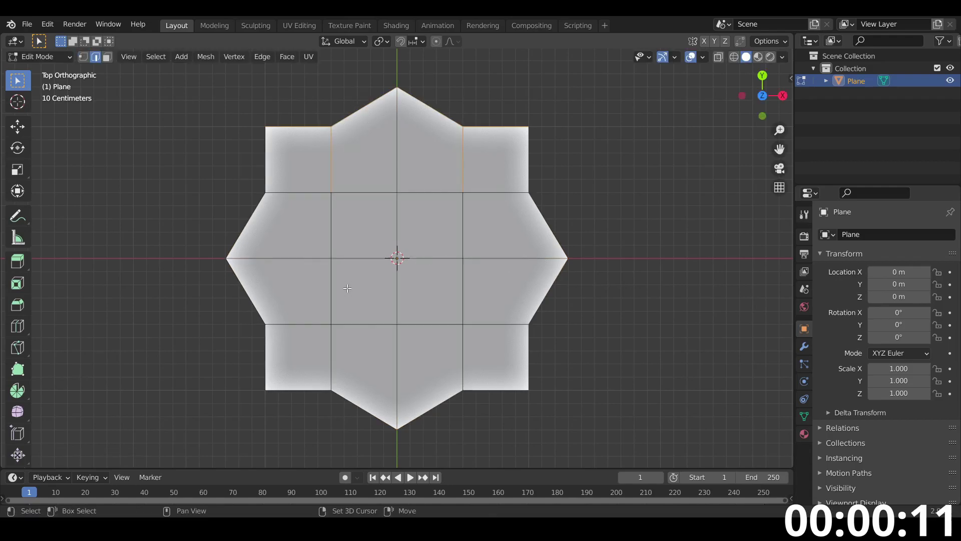
key("1")
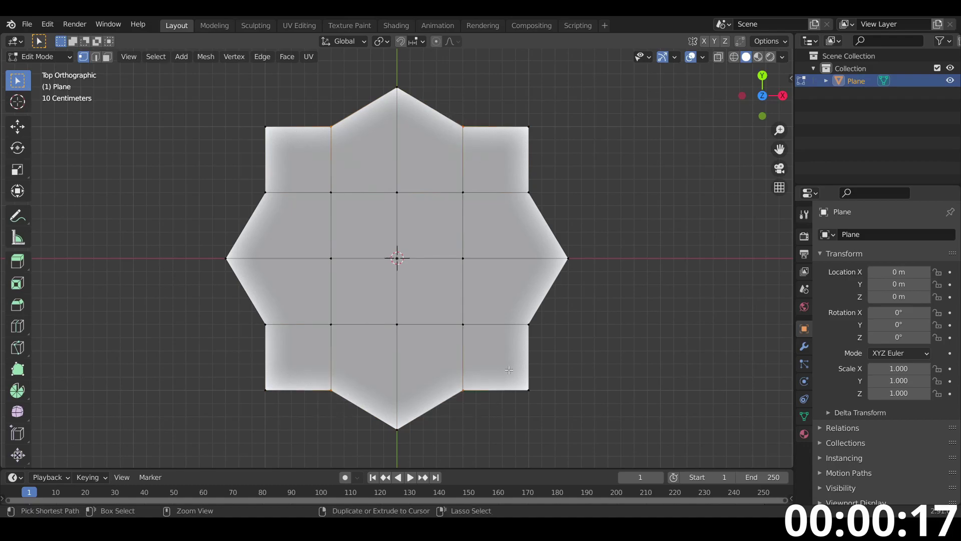
key("ctrl+shift+b")
scroll(541, 379, "up", 3)
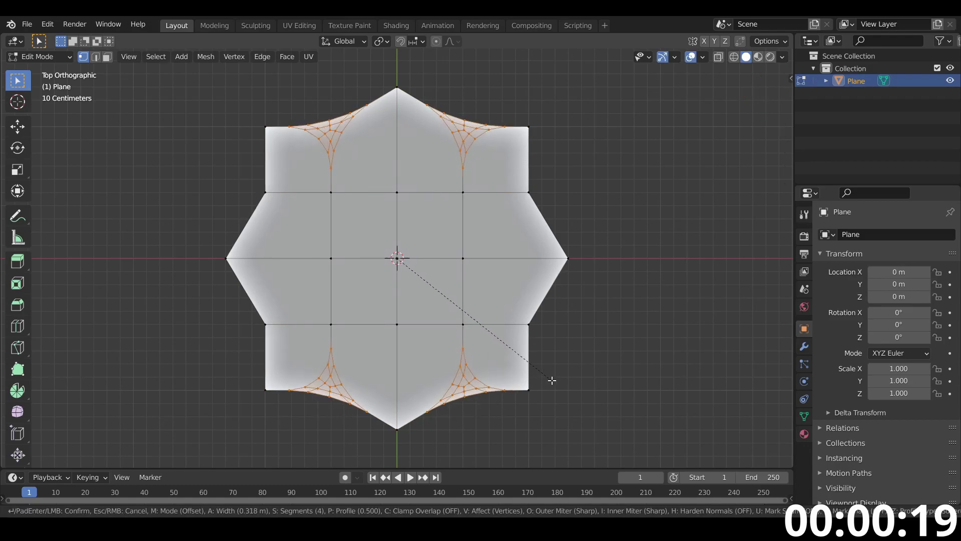
key("p")
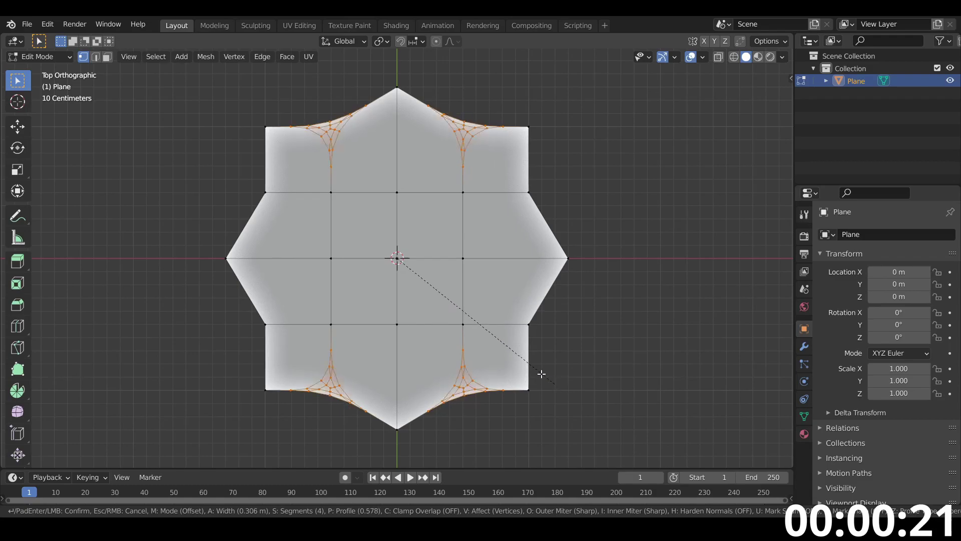
scroll(531, 366, "up", 1)
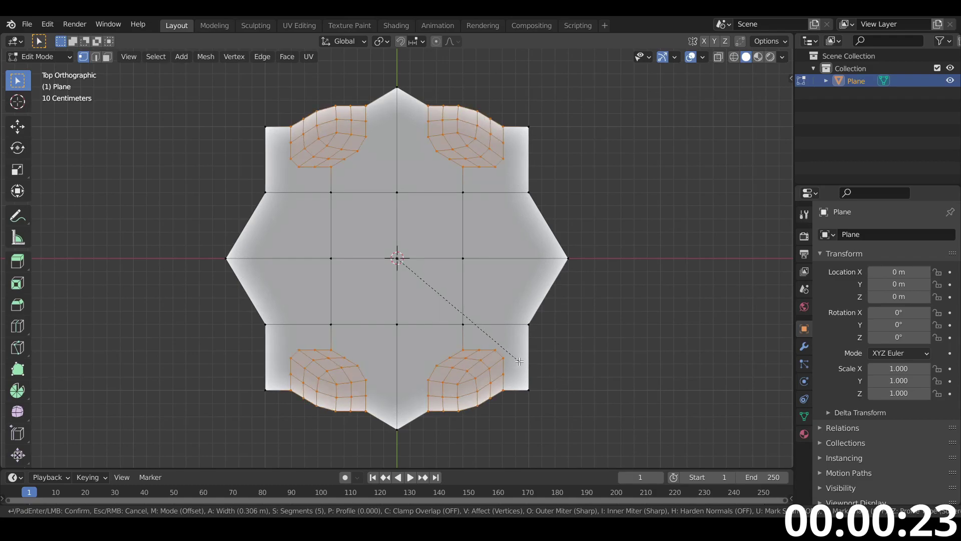
left_click(521, 366)
key("Tab")
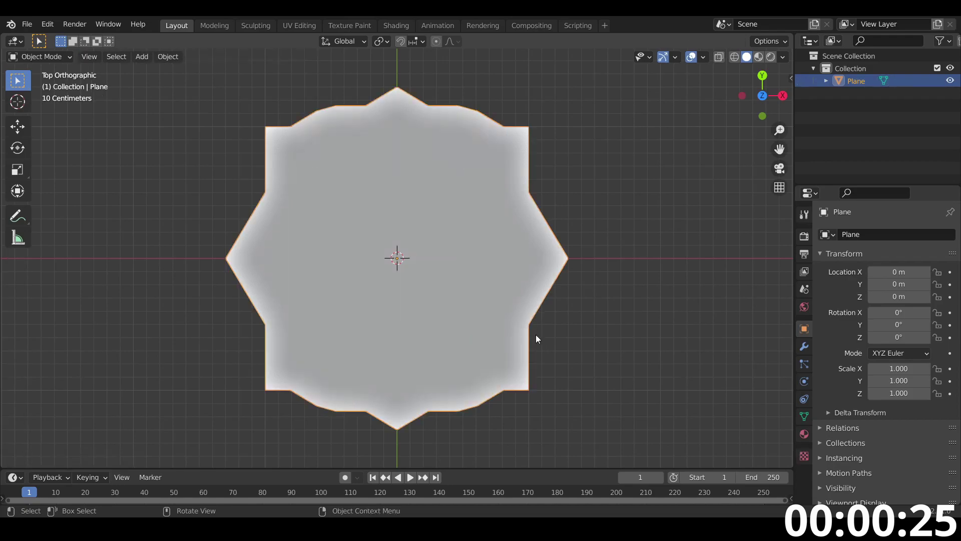
middle_click_drag(534, 337, 522, 299)
key("Tab")
middle_click_drag(499, 339, 538, 302)
Snap the 3D cursor to the vertex at the body's tip on the positive X side.
left_click(762, 82)
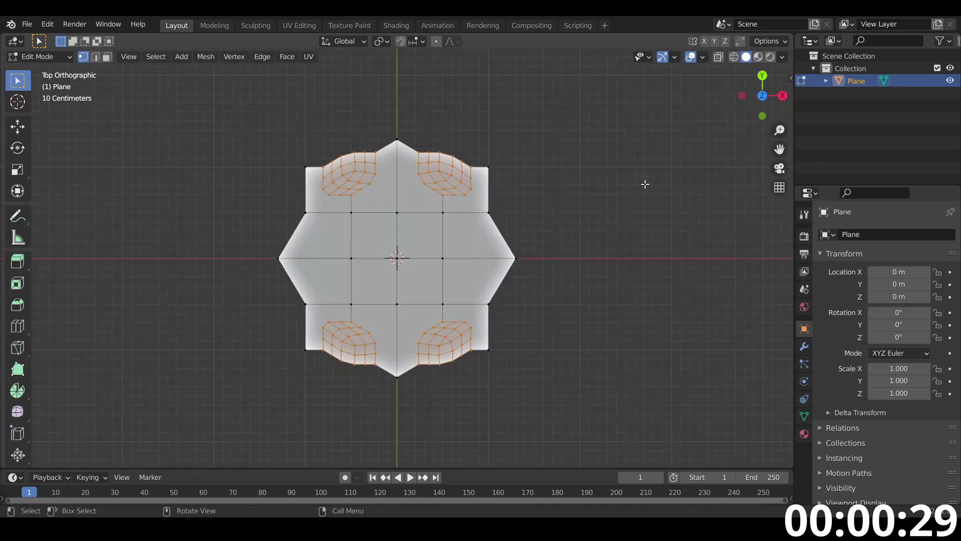
scroll(498, 253, "down", 2)
scroll(476, 234, "up", 3)
key("alt+a")
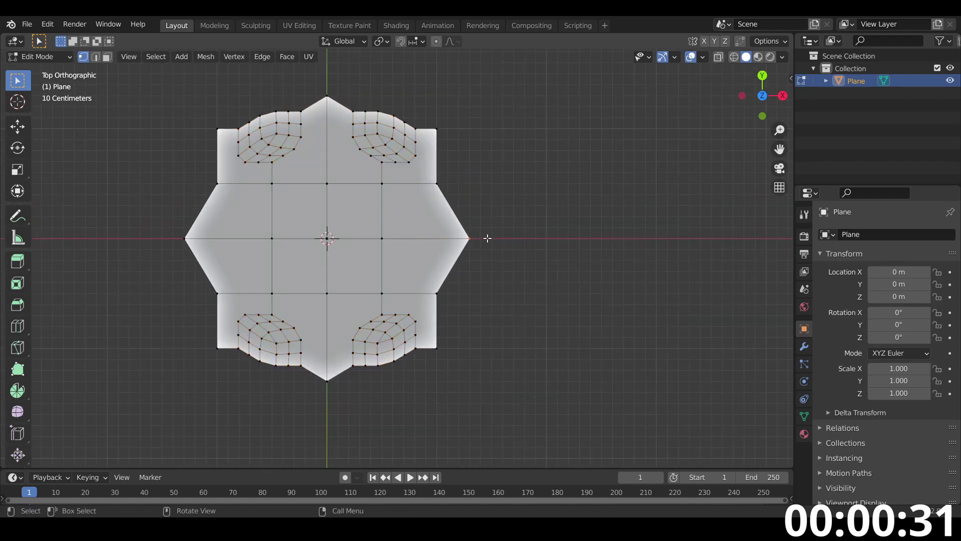
key("shift+s")
left_click(474, 306)
scroll(526, 245, "up", 3)
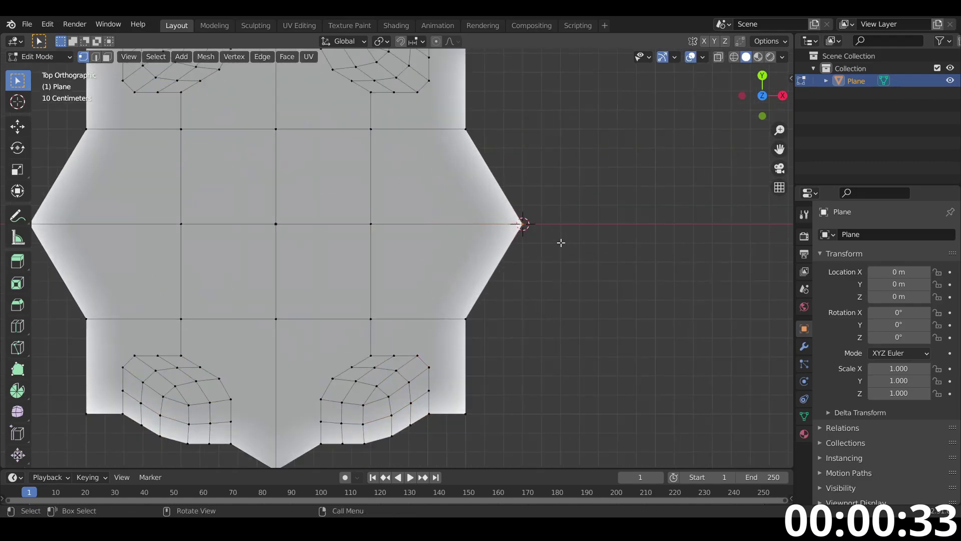
Add a circle at the 3D cursor, move it outward along X and scale it to about 0.43.
key("shift+a")
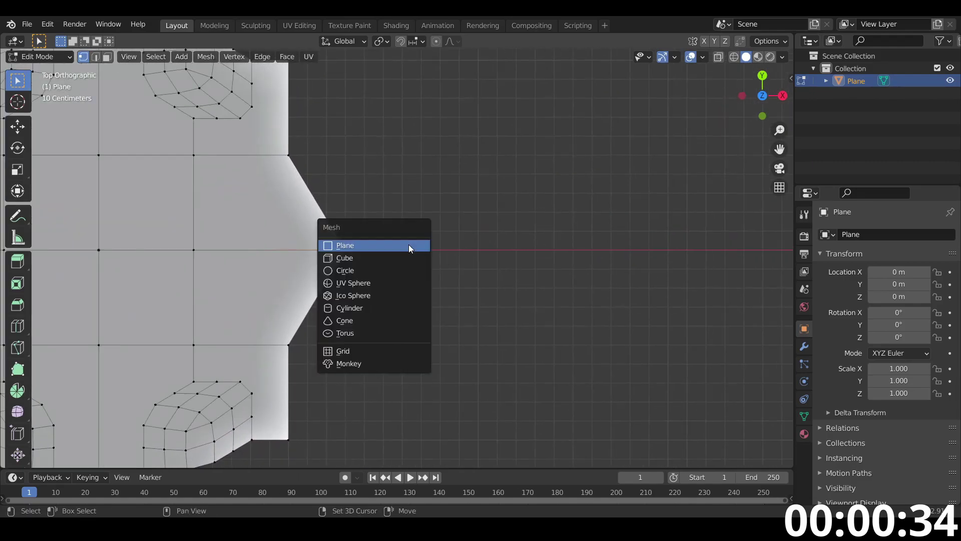
left_click(384, 271)
key("g")
key("x")
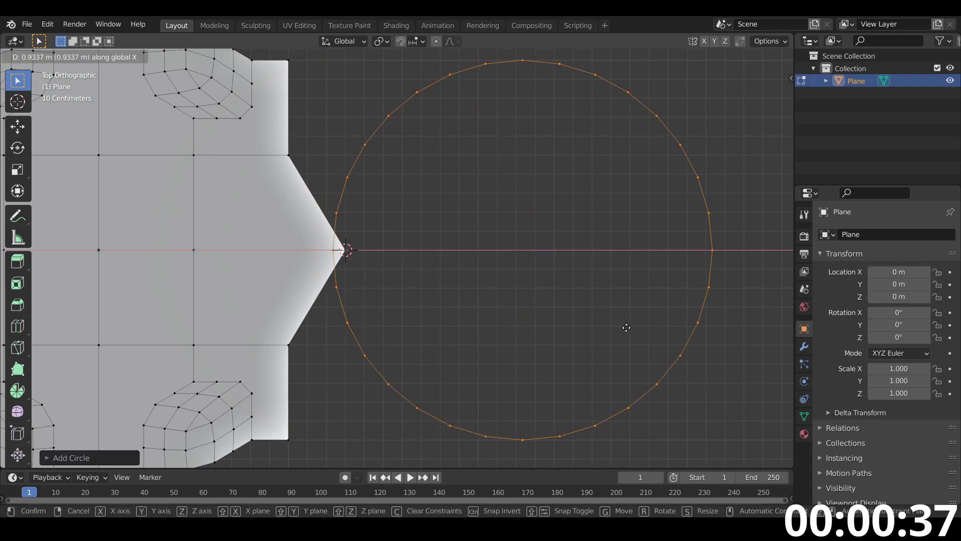
left_click(639, 329)
key("s")
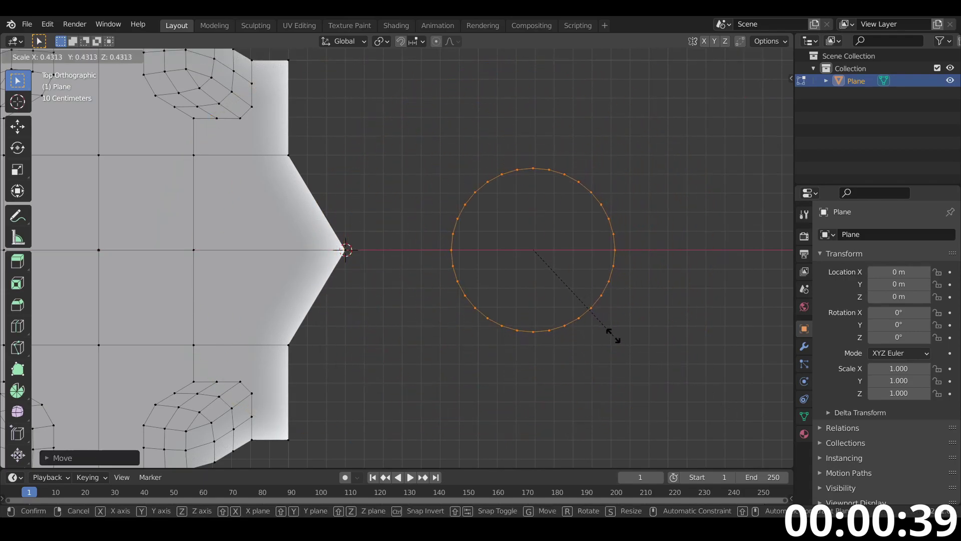
left_click(611, 334)
Enlarge the circle slightly and move it along X until its near edge touches the body's pointed tip.
key("g")
key("x")
left_click(545, 323)
key("s")
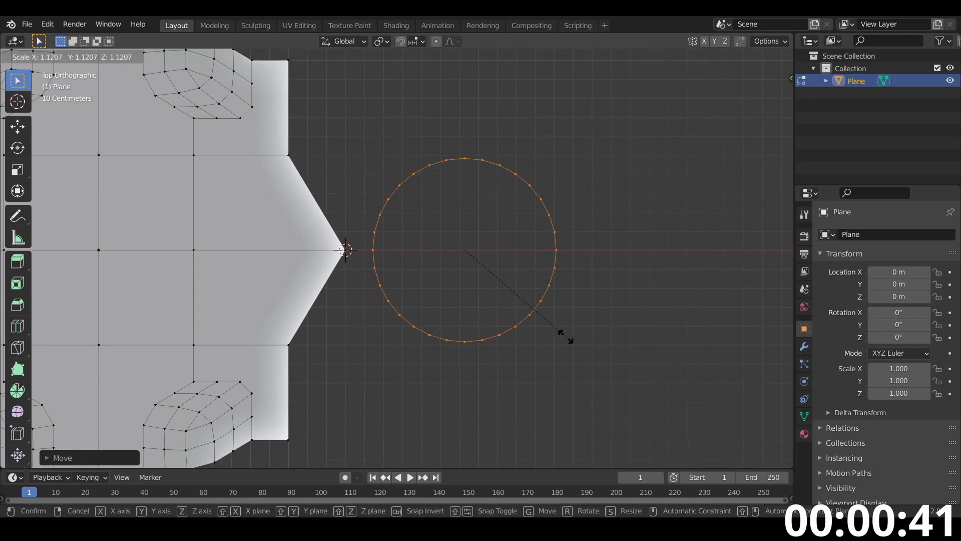
left_click(567, 337)
key("g")
key("x")
left_click(545, 334)
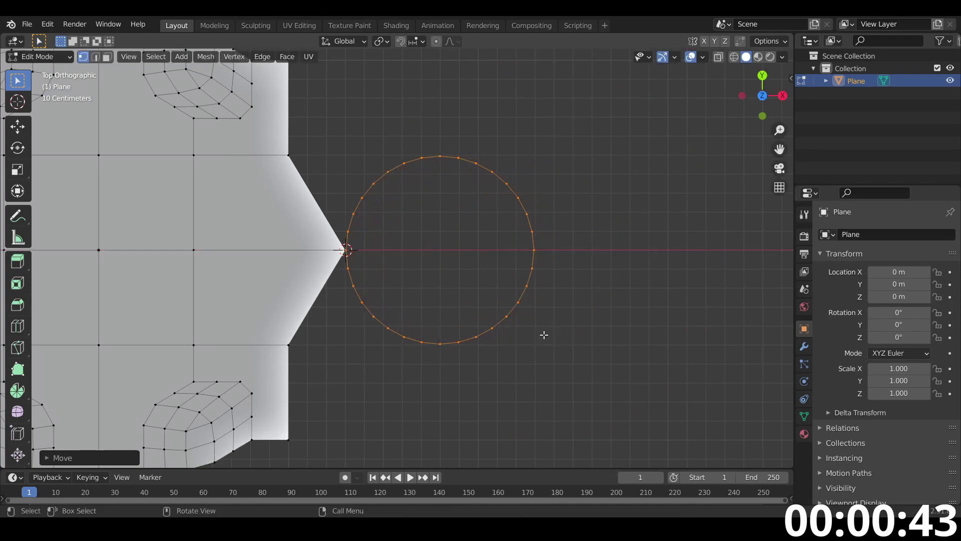
Add a plane at the 3D cursor and scale it to about 0.495 to match the circle's diameter.
key("shift+a")
left_click(356, 232)
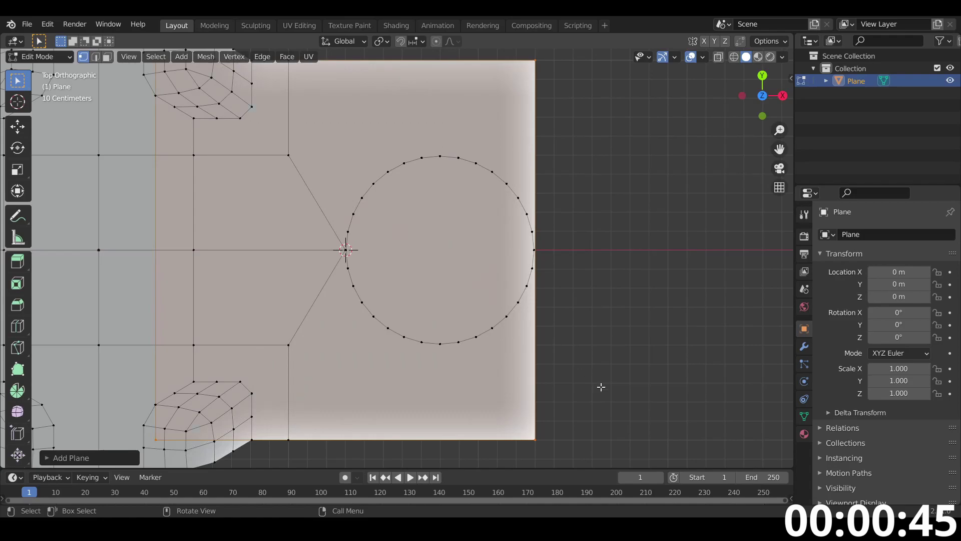
key("s")
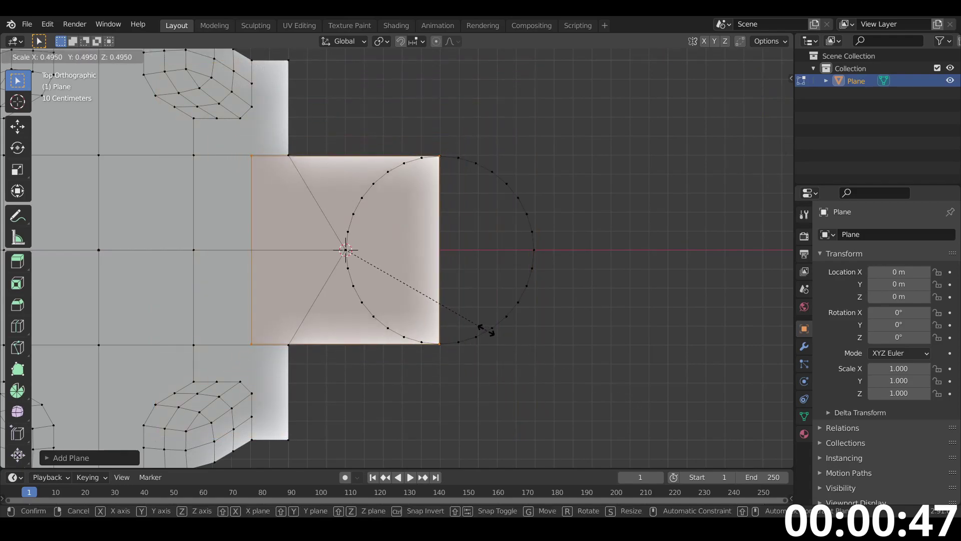
left_click(486, 330)
Move the small plane's inner edge along X to line up with the body's straight side.
key("2")
left_click(253, 225)
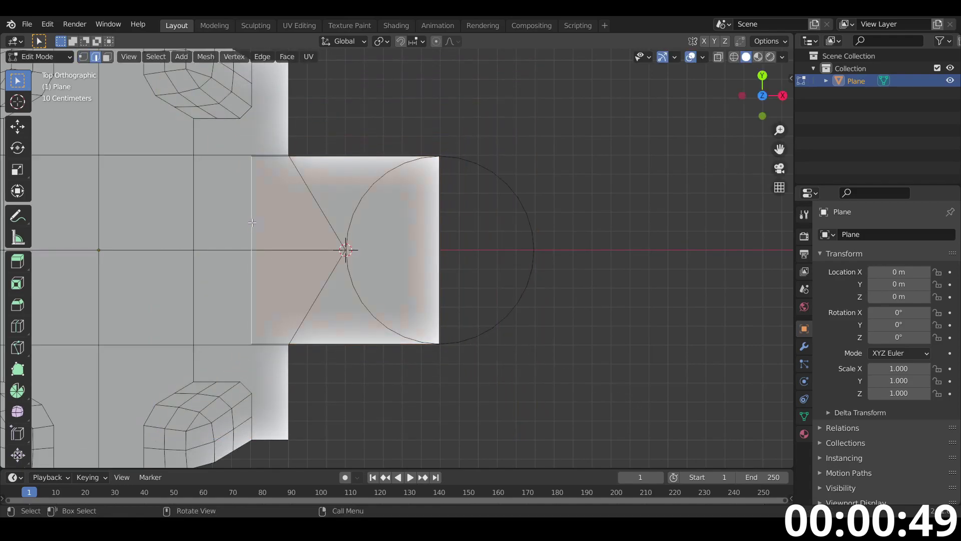
key("g")
key("x")
left_click(288, 230)
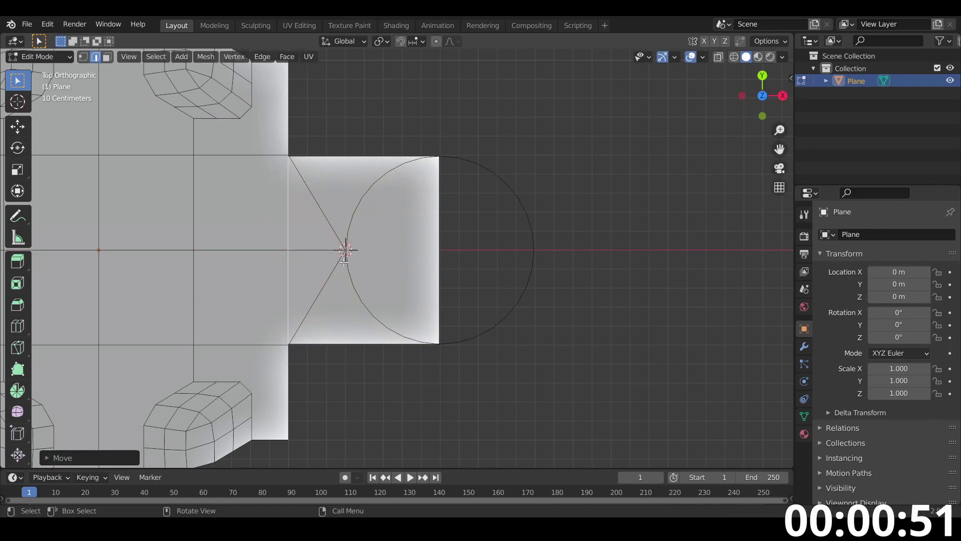
Fine-tune the small plane's height by scaling its two horizontal edges along Y.
left_click(392, 347)
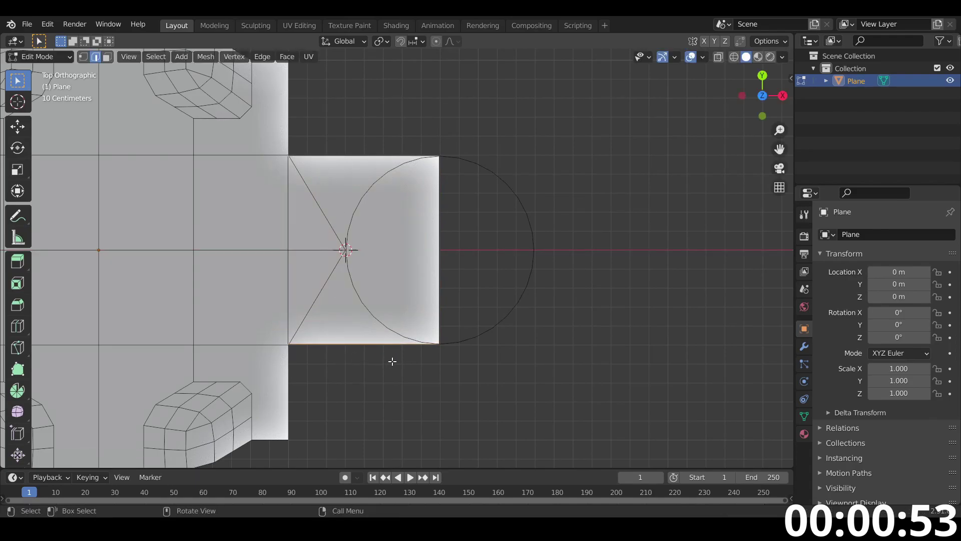
key("s")
key("y")
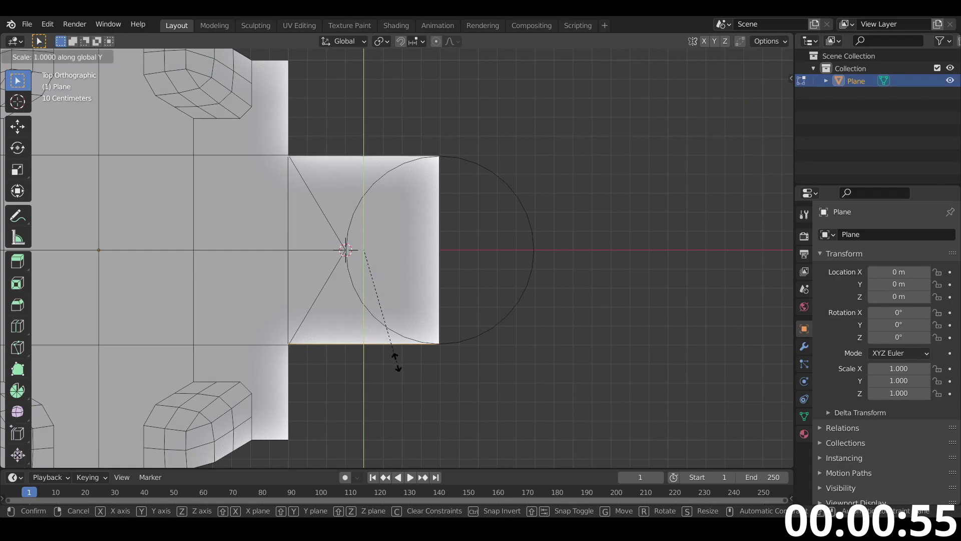
left_click(401, 364)
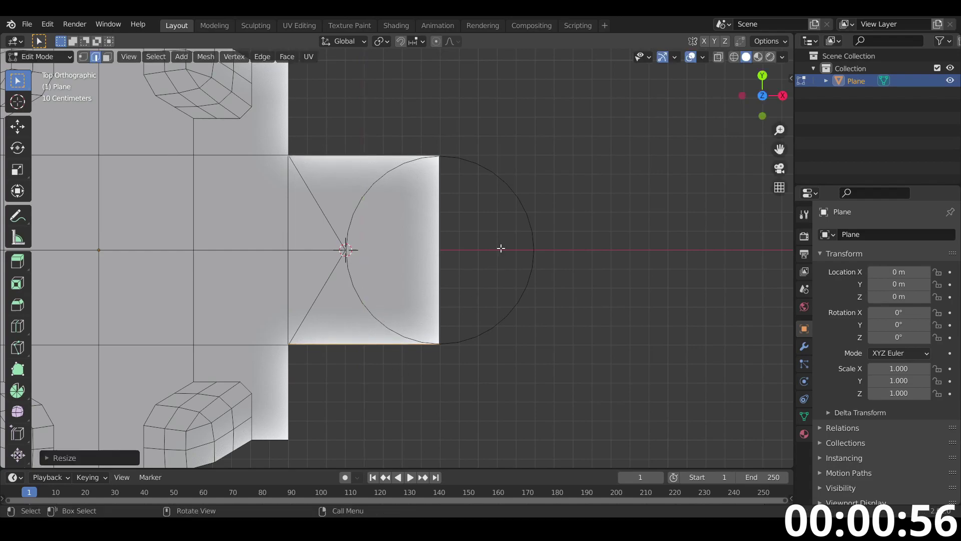
Select the whole circle outline and fill it with a face.
left_click(479, 262)
left_click(529, 222, "alt")
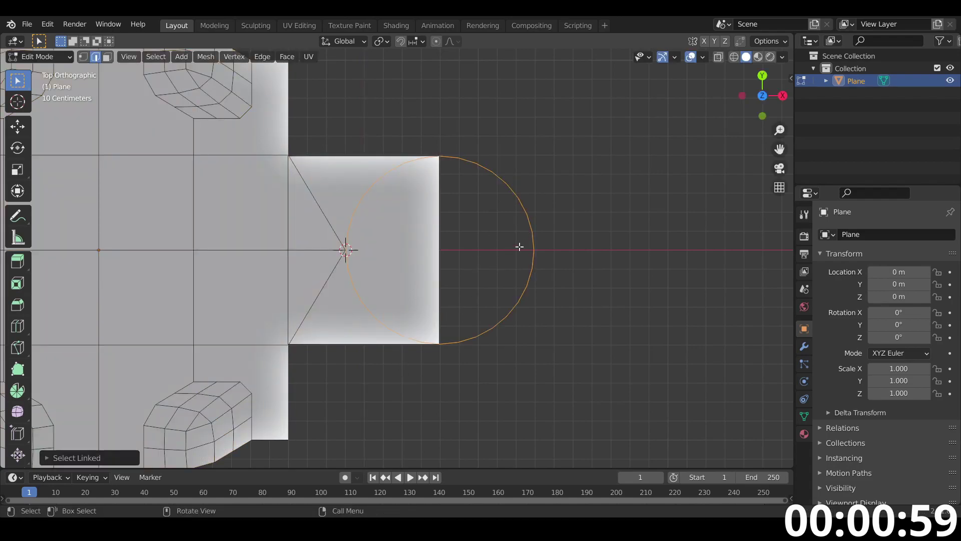
key("f")
Select the entire mesh and extrude it upward by 0.5 m.
middle_click_drag(519, 246, 393, 333)
key("Tab")
key("Tab")
middle_click_drag(348, 311, 360, 313)
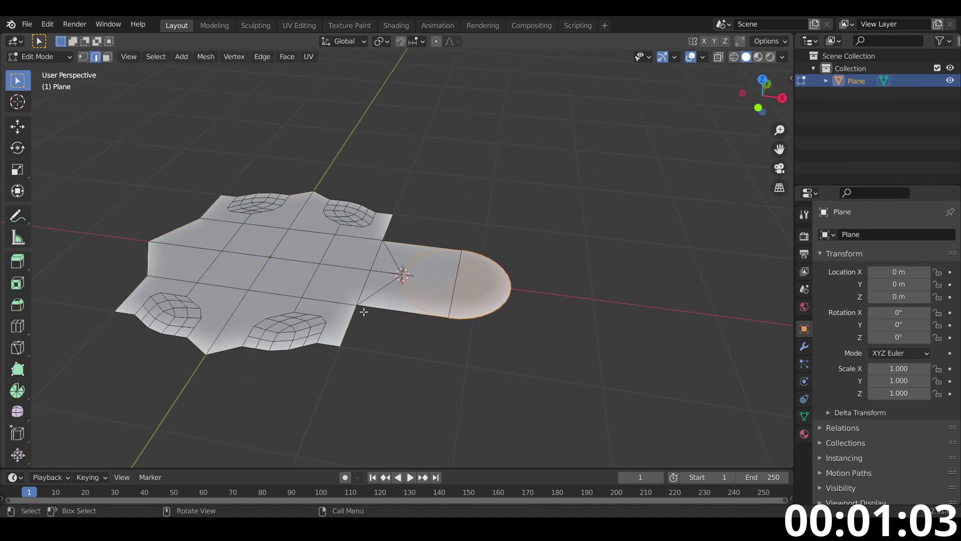
key("a")
type("e")
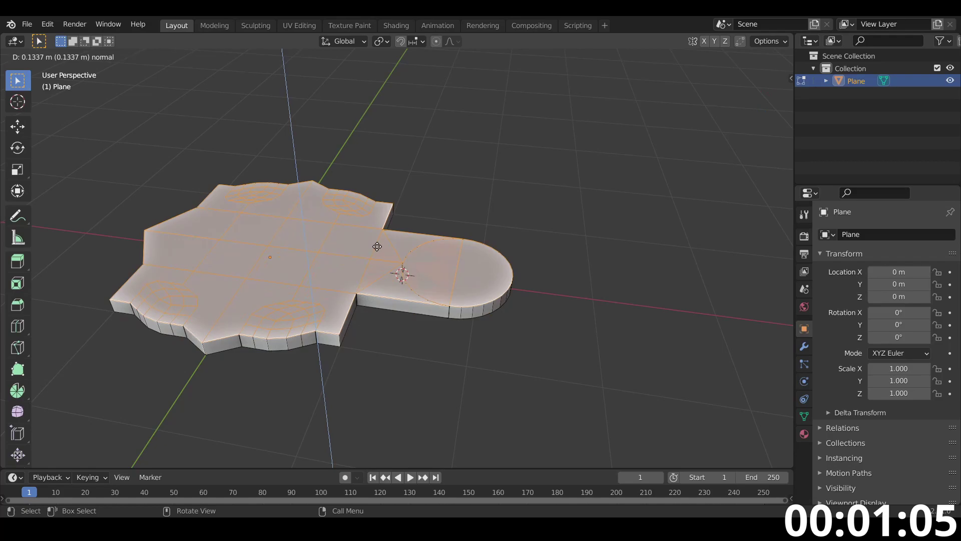
type("0.5")
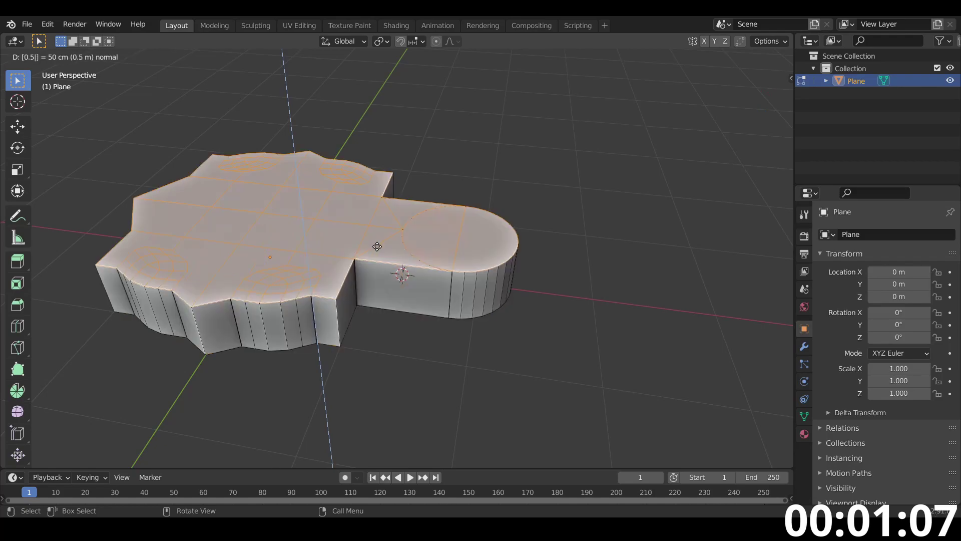
key("Return")
key("l")
key("u")
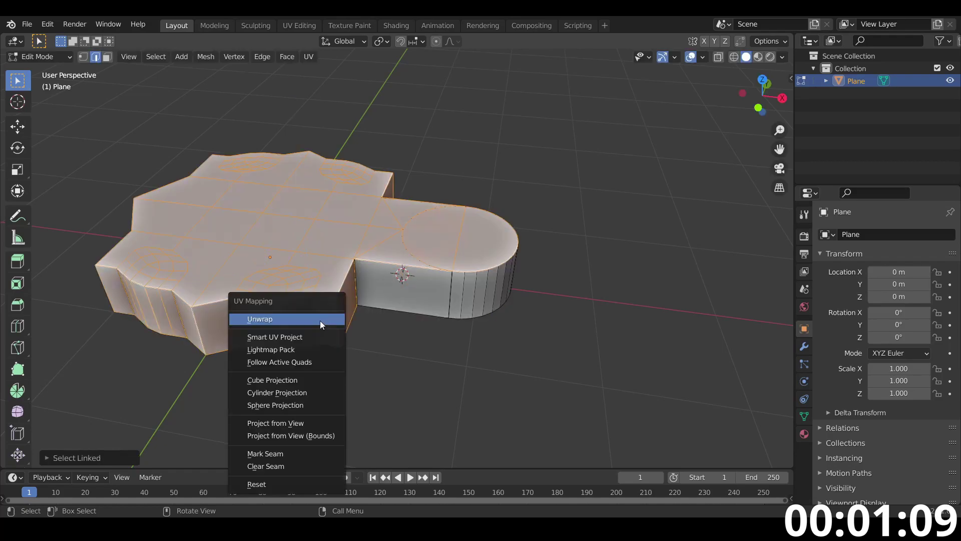
key("alt+a")
Select the entire mesh and duplicate it 0.5 m upward along Z.
key("a")
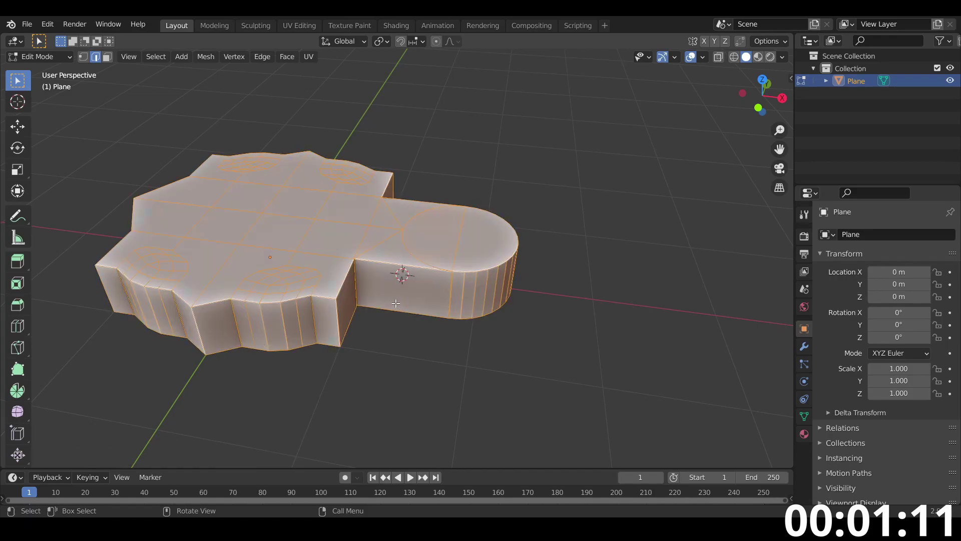
scroll(380, 248, "down", 2)
key("shift+d")
key("z")
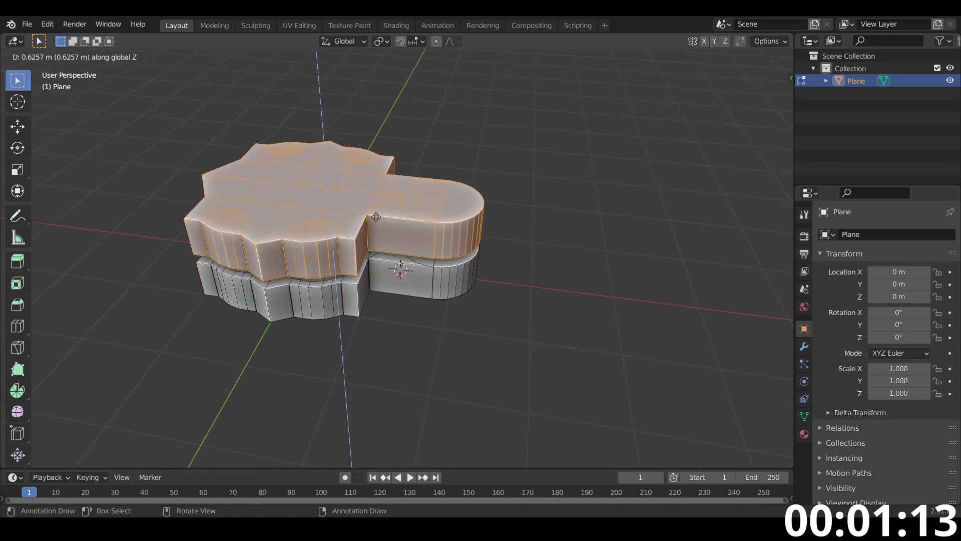
left_click(342, 215)
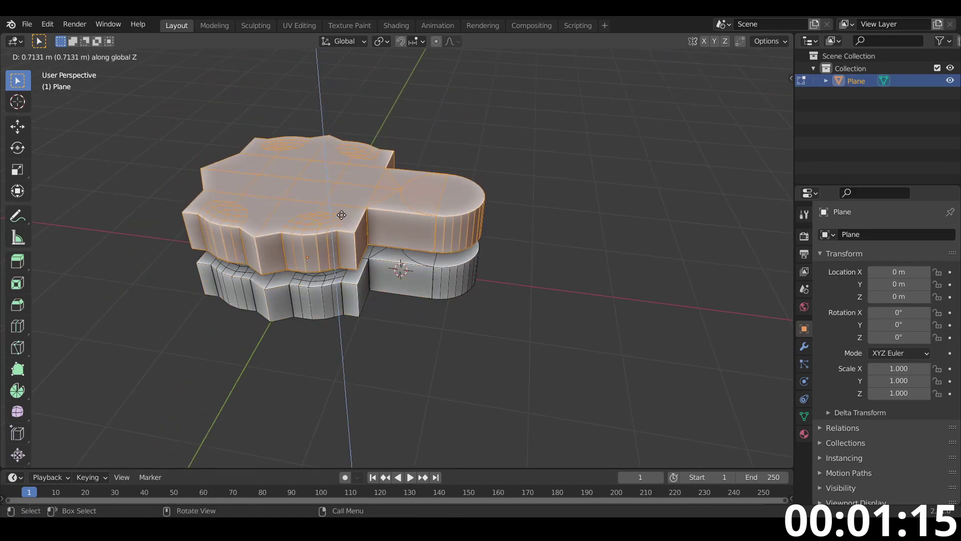
type("0.5")
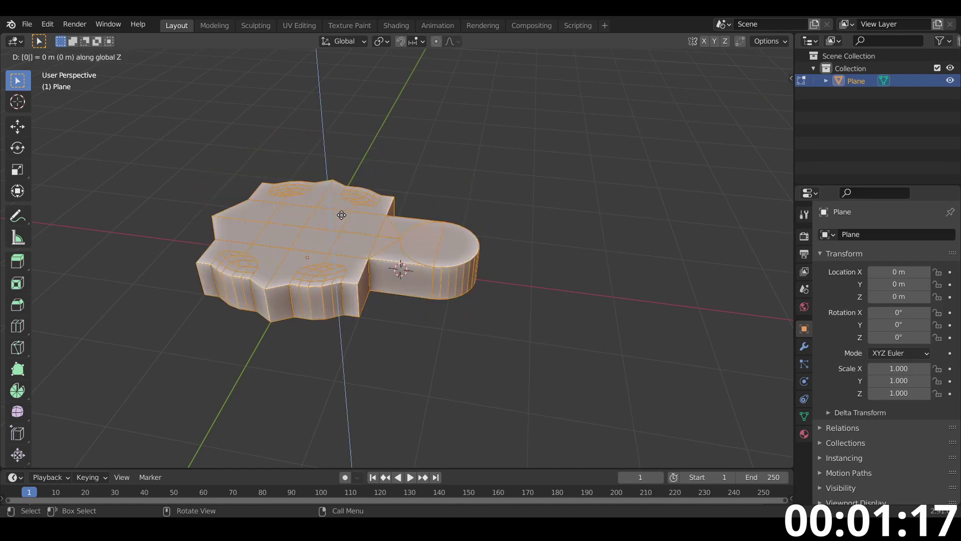
key("Return")
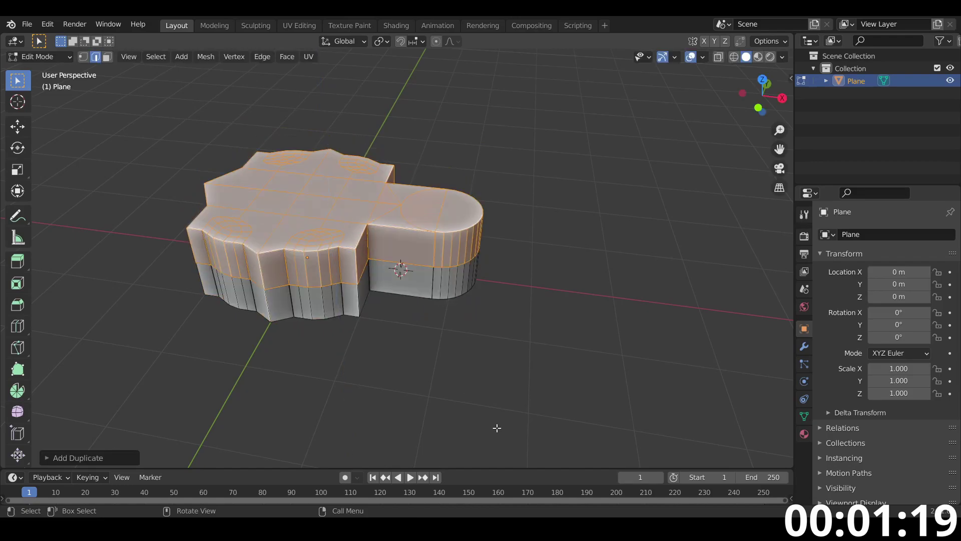
Select only the upper layer's scalloped body and scale it down slightly so it is inset from the layer below.
scroll(421, 241, "up", 2)
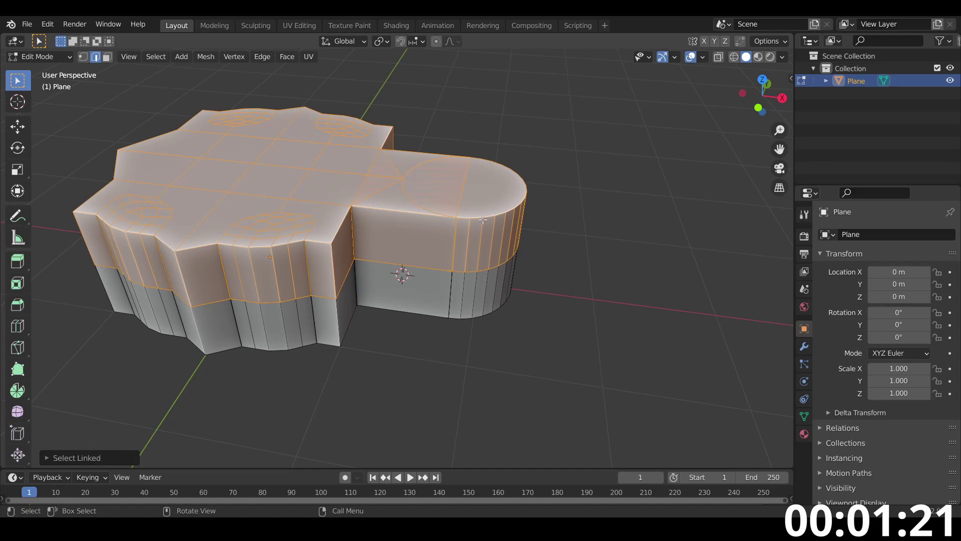
left_click(453, 214)
key("ctrl+l")
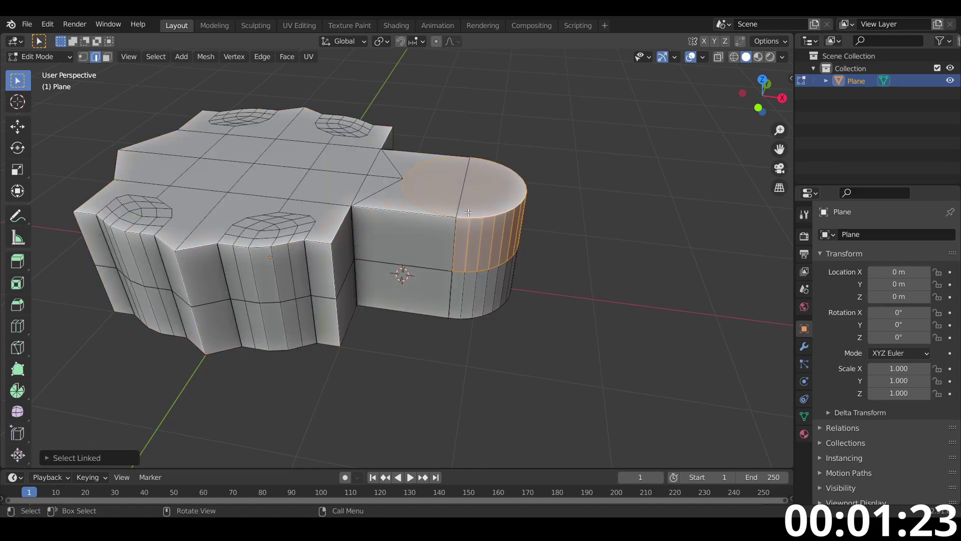
key("a")
key("a")
key("l")
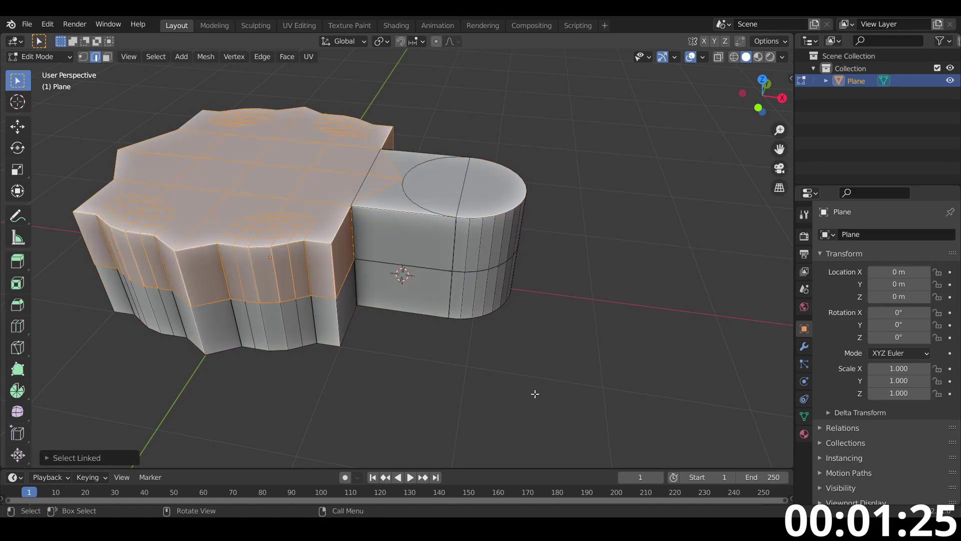
key("s")
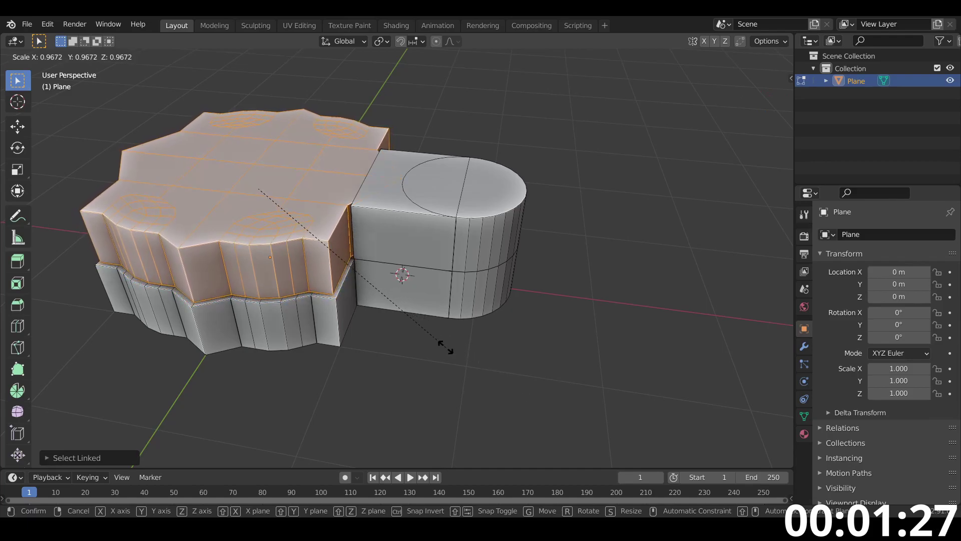
left_click(441, 346)
Select all linked pieces of the lower layer and flatten them along Z to roughly half their thickness.
middle_click_drag(423, 347, 442, 321)
key("a")
key("a")
middle_click_drag(324, 305, 328, 296)
key("l")
key("l")
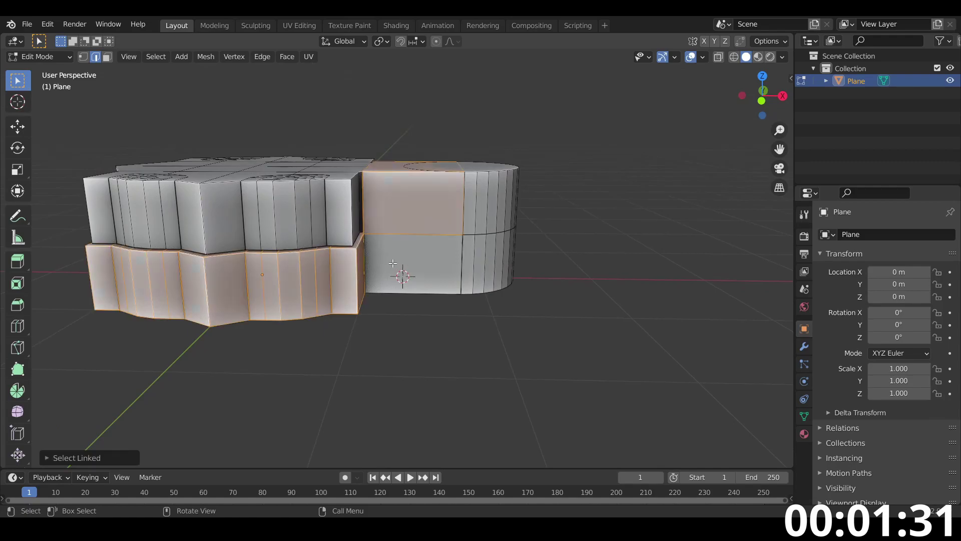
key("alt+a")
key("l")
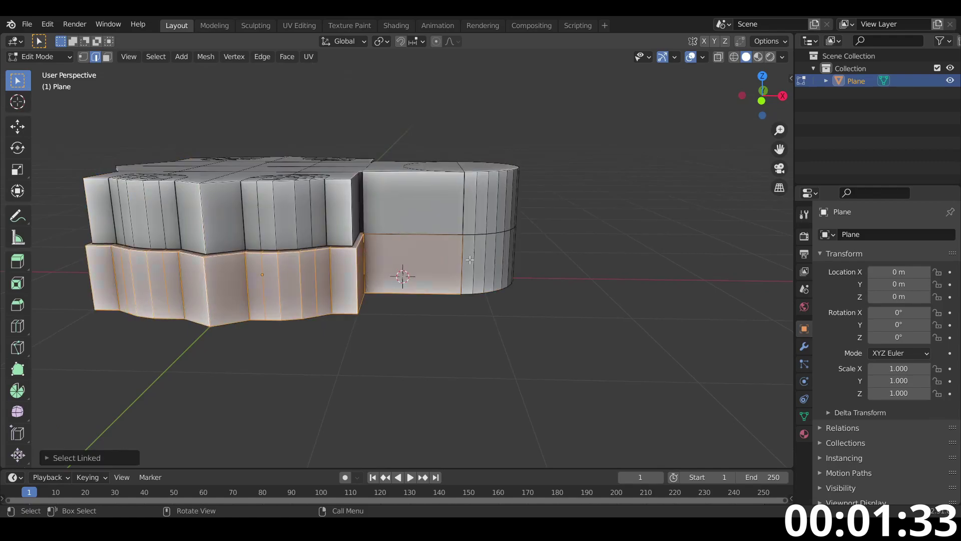
key("l")
scroll(437, 305, "down", 1)
key("s")
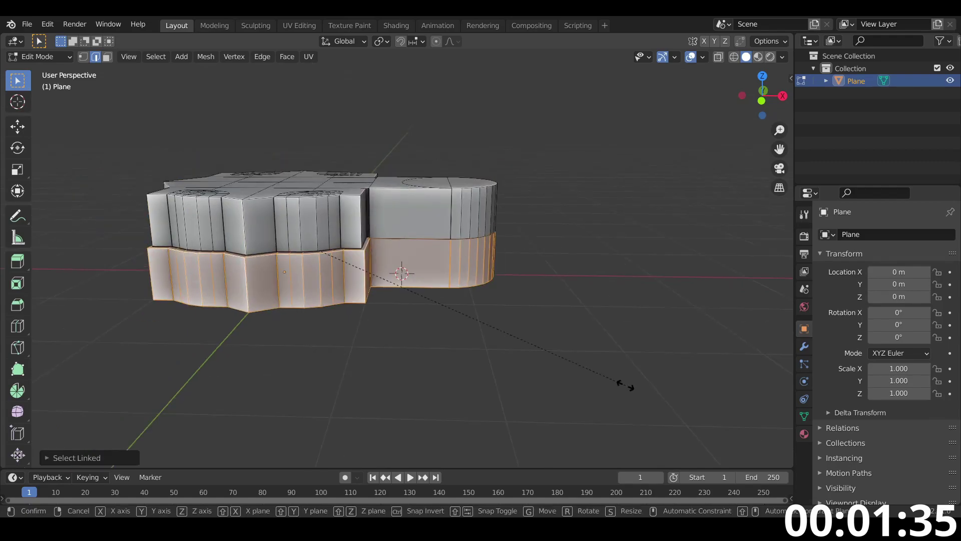
key("z")
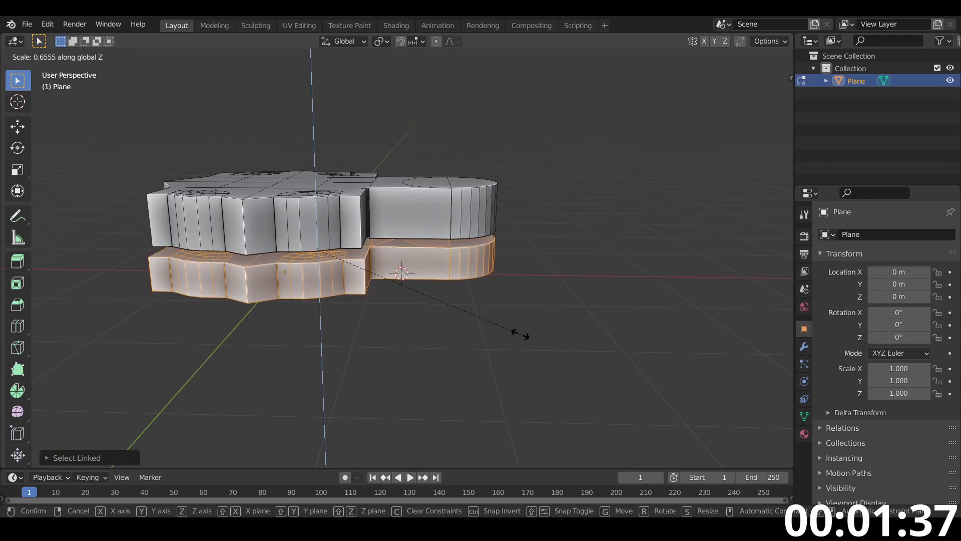
left_click(445, 318)
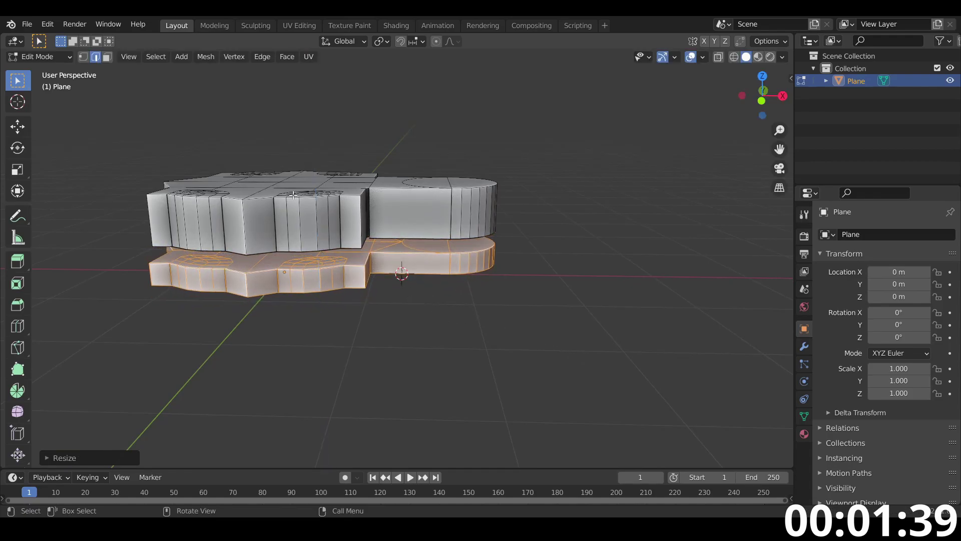
Select the upper layer's scalloped body and arm and try to reposition them along Z.
key("a")
key("alt+a")
key("l")
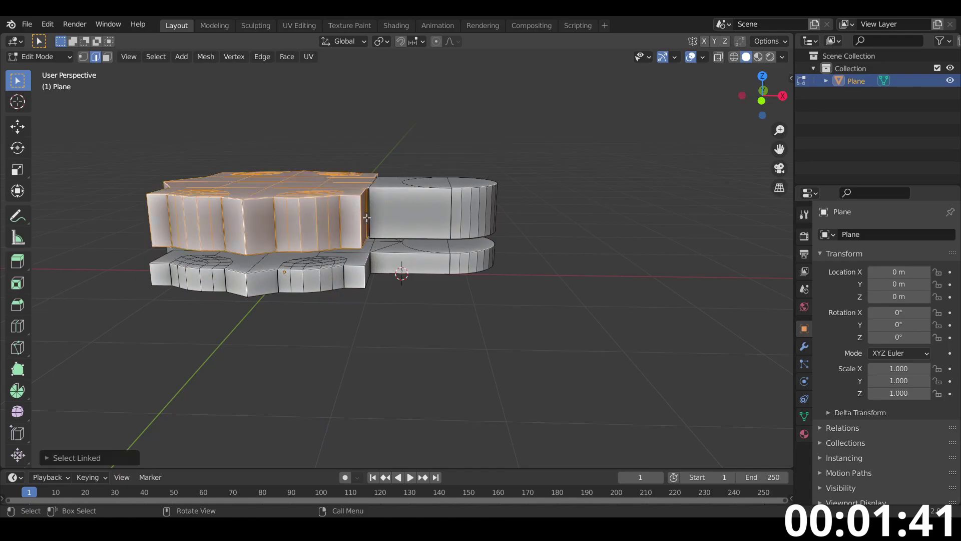
key("l")
key("g")
key("z")
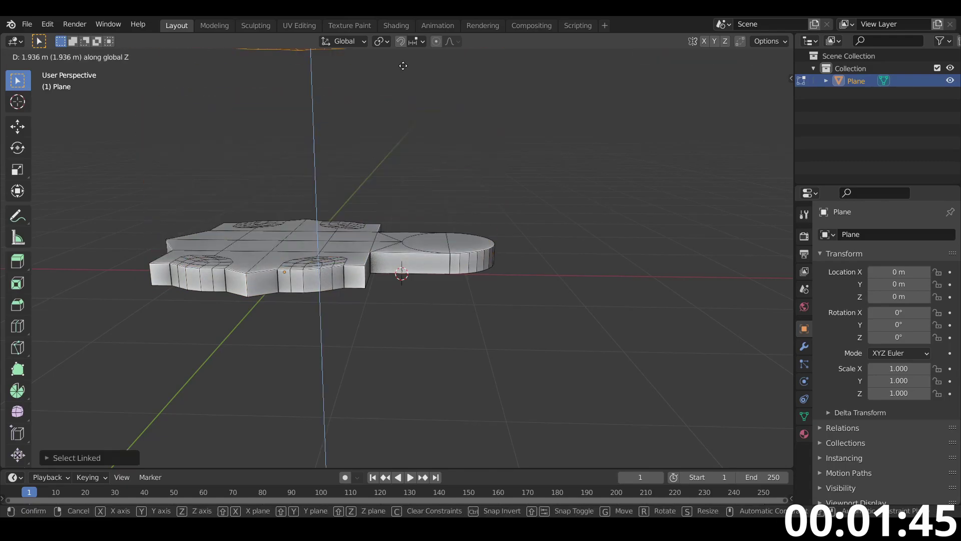
left_click(391, 171)
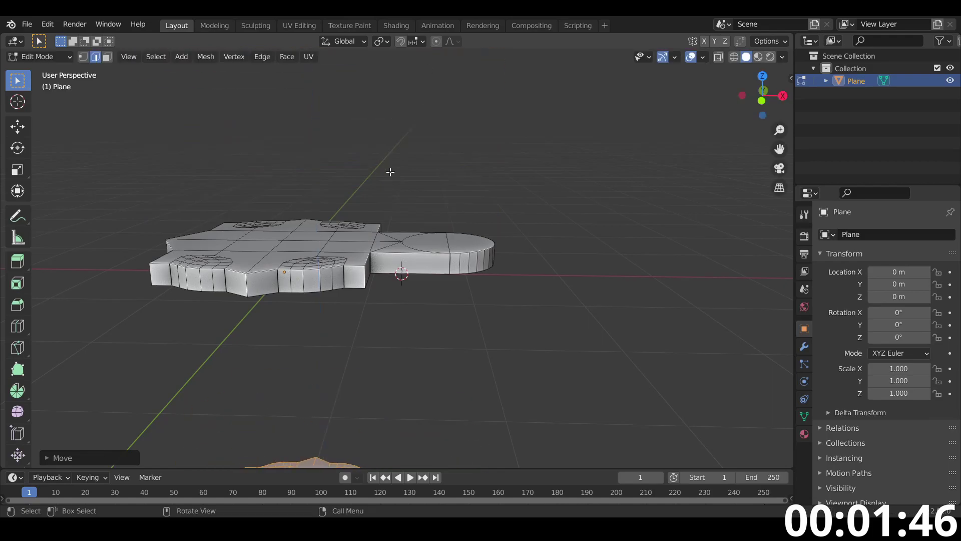
Enable face snapping and move the upper layer along Z onto the top face of the thin lower layer.
left_click(413, 43)
left_click(404, 115)
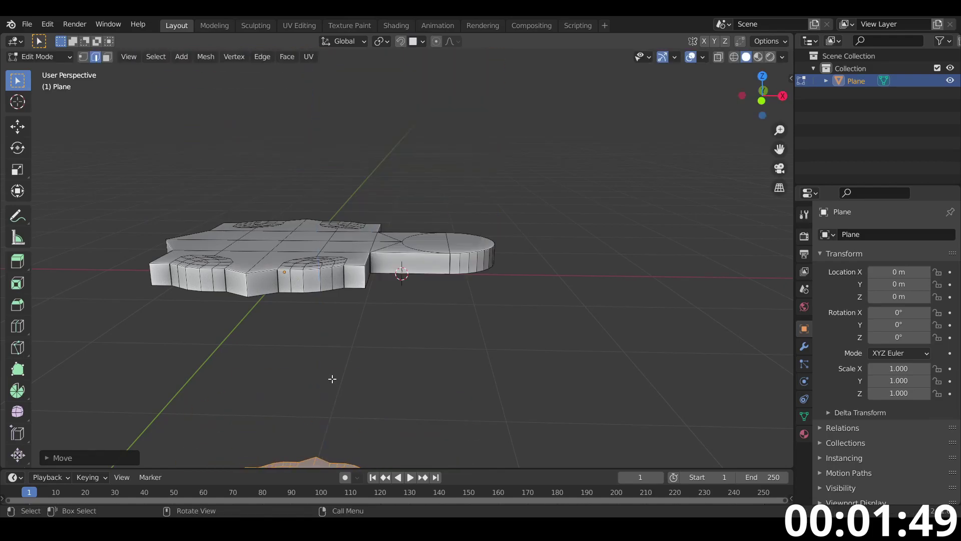
key("g")
key("z")
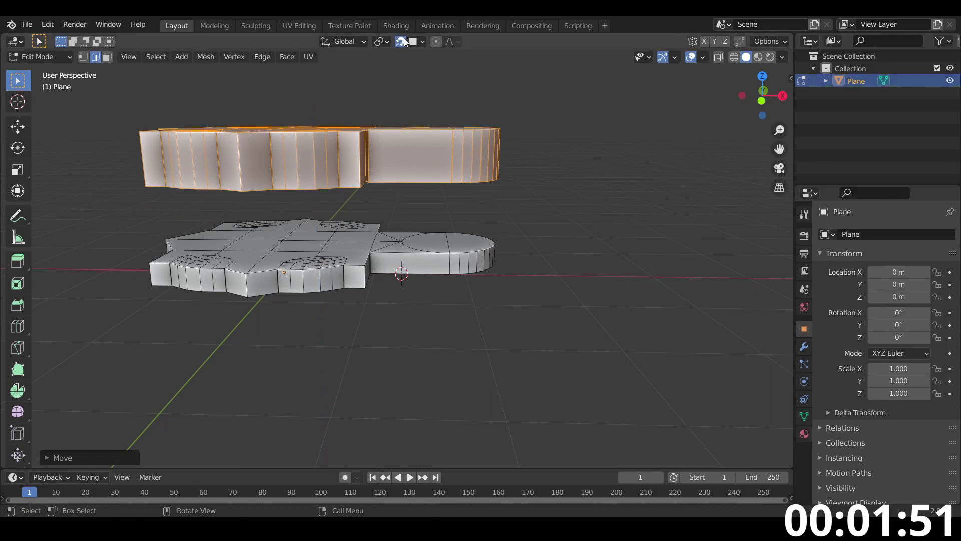
key("ctrl")
left_click(312, 261)
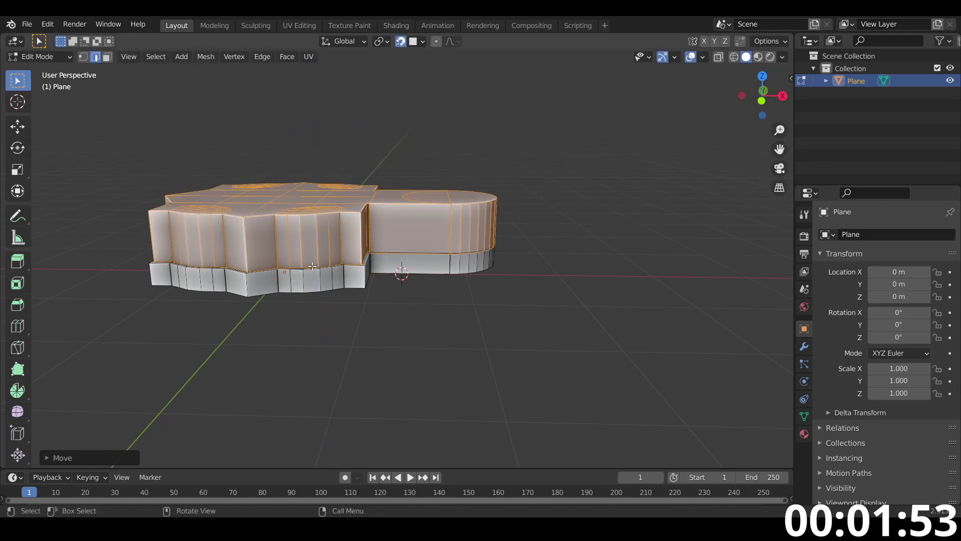
Return to Object Mode and add an Array modifier to the two-layer object.
key("Tab")
middle_click_drag(377, 301, 365, 348)
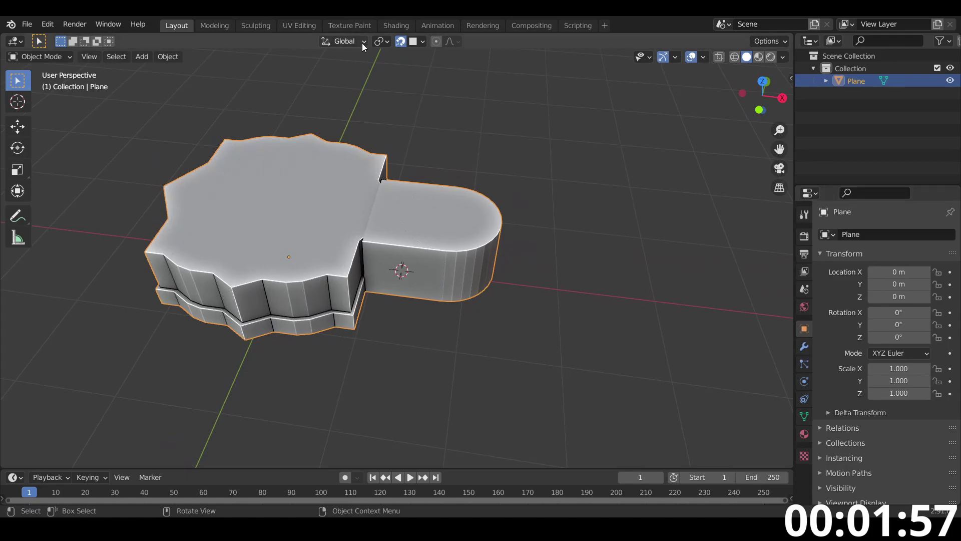
left_click(804, 347)
left_click(887, 233)
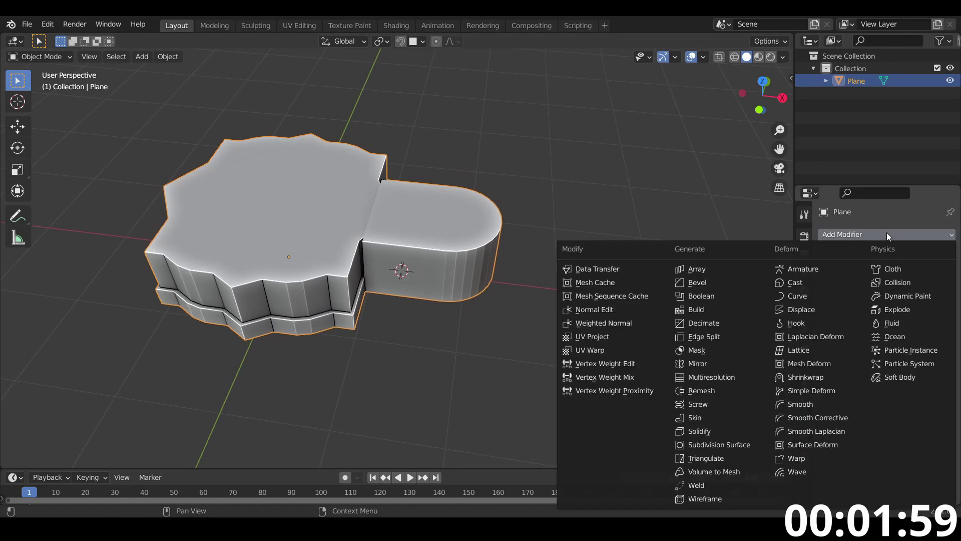
left_click(721, 269)
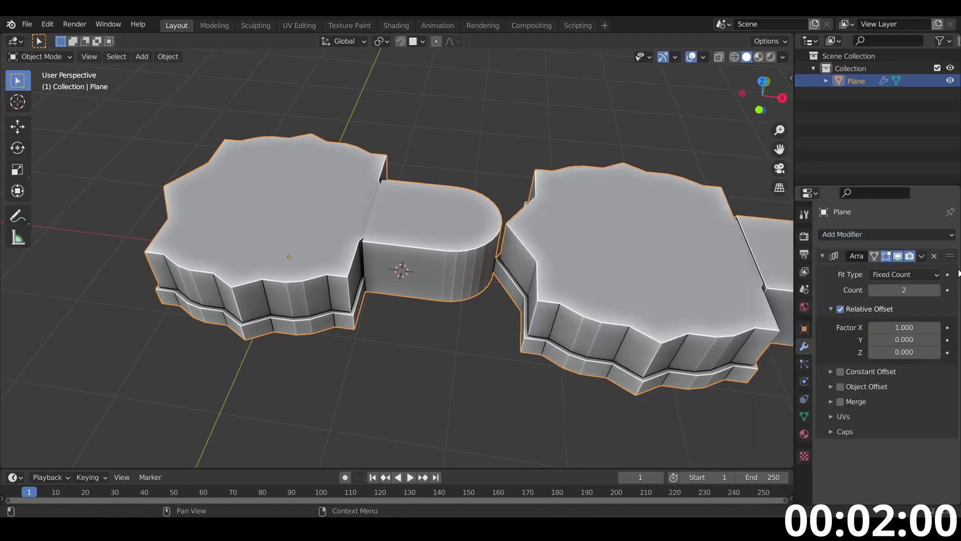
Set the array's relative offset to 1 on Z and 0 on X, with a count of 28.
left_click(903, 352)
key("Return")
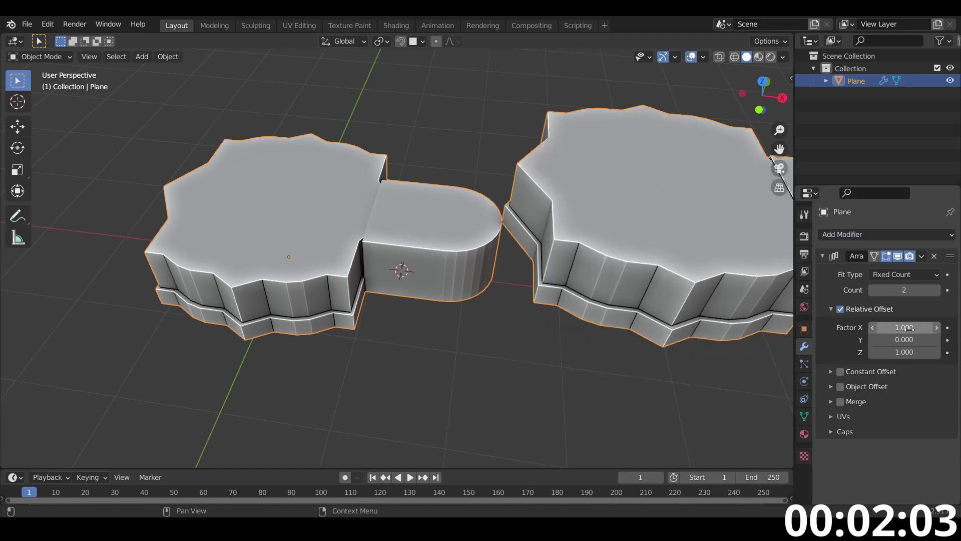
left_click(906, 329)
type("0")
key("Return")
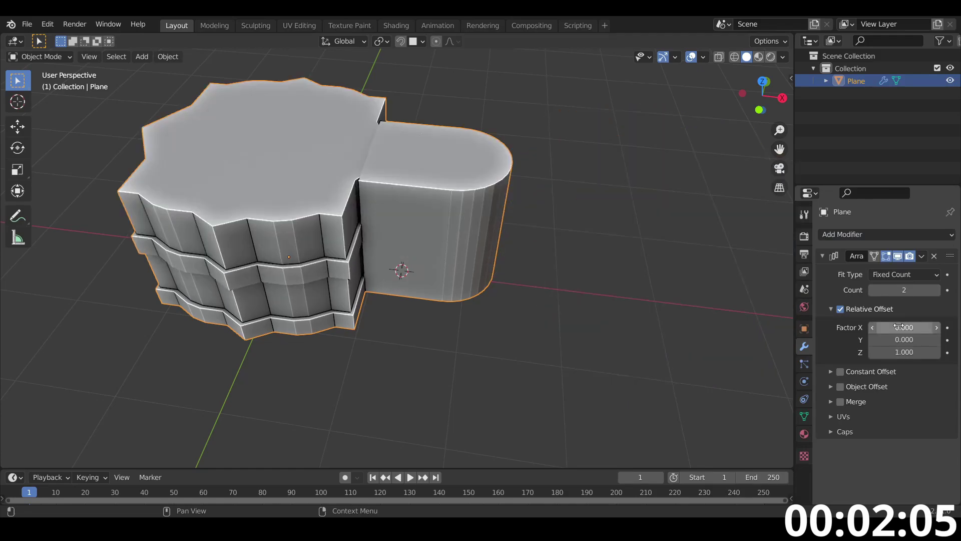
left_click(911, 292)
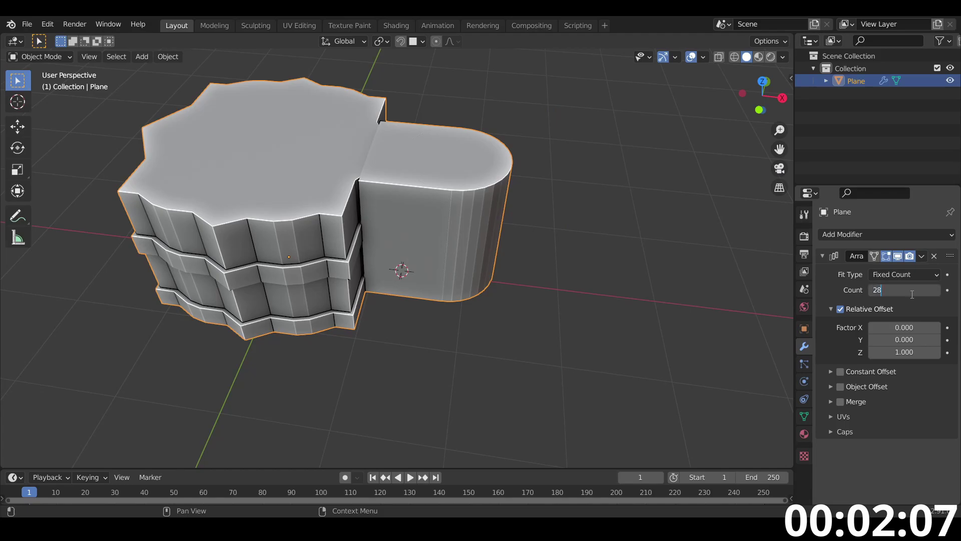
type("28")
key("Return")
Assign the existing material named Material to the object and set its Metallic value to 1.
left_click(804, 434)
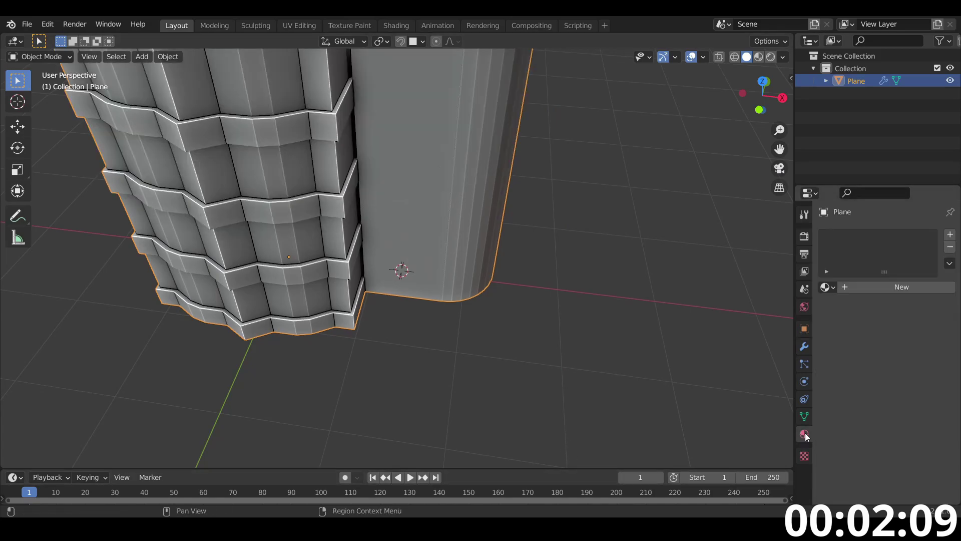
left_click(827, 287)
left_click(794, 307)
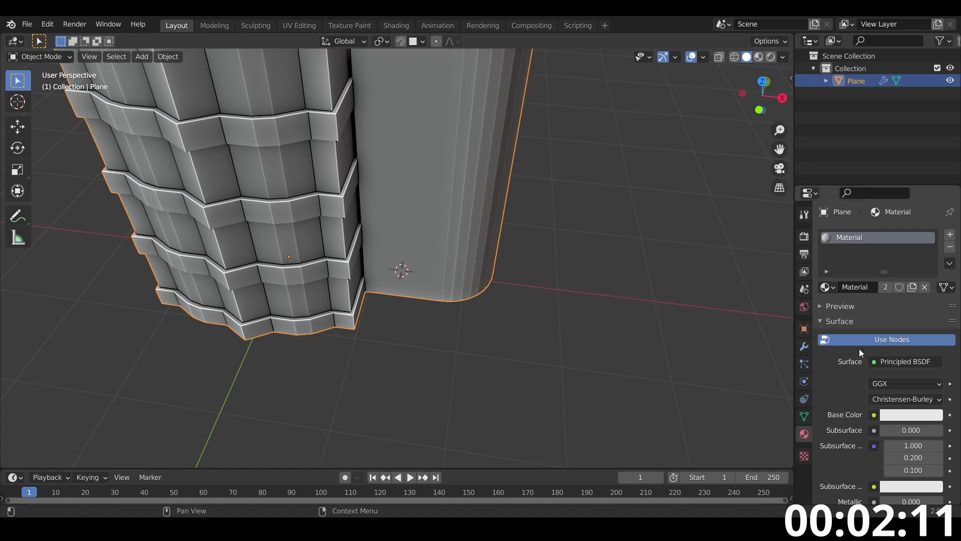
left_click_drag(896, 401, 944, 402)
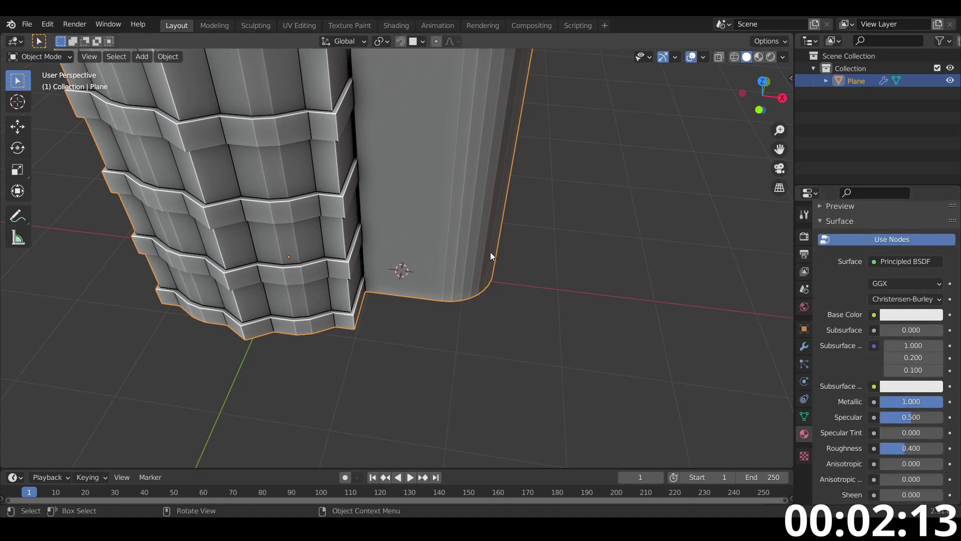
Switch the viewport to Material Preview shading and view the base of the tower.
key("z")
left_click(504, 349)
mouse_move(440, 305)
middle_mouse_down()
mouse_move(448, 265)
mouse_move(442, 273)
middle_mouse_up()
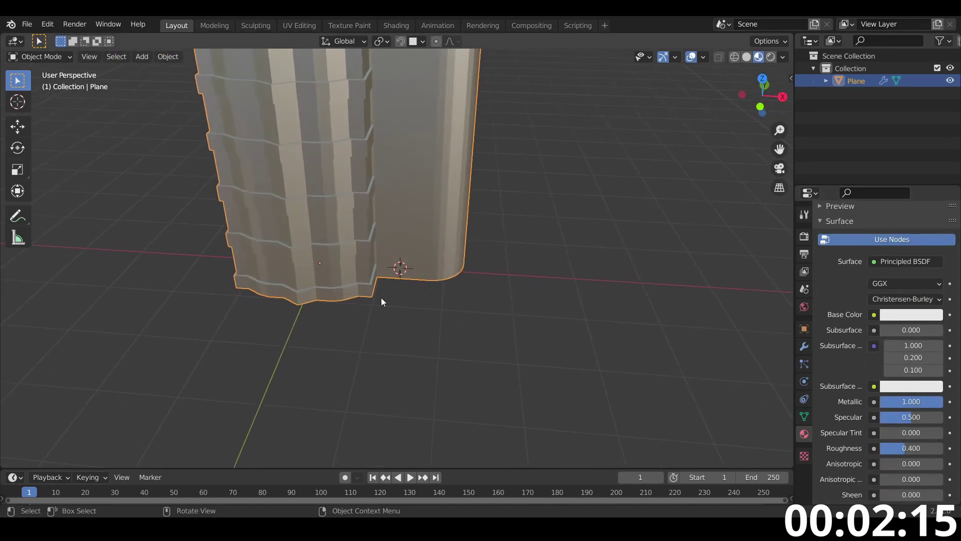
In Edit Mode, add a second material slot with a new material and assign it to the selected upper layer.
scroll(518, 275, "up", 3)
key("Tab")
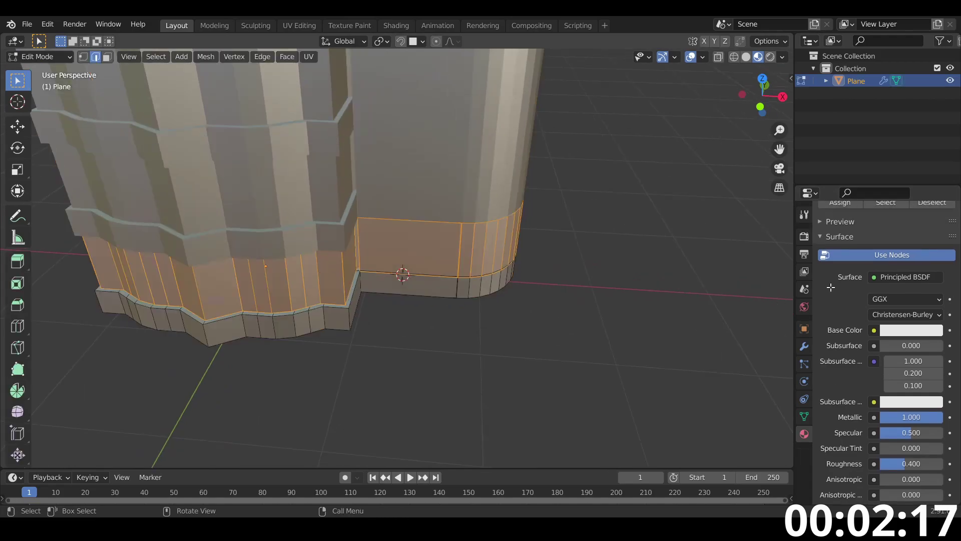
scroll(846, 270, "up", 5)
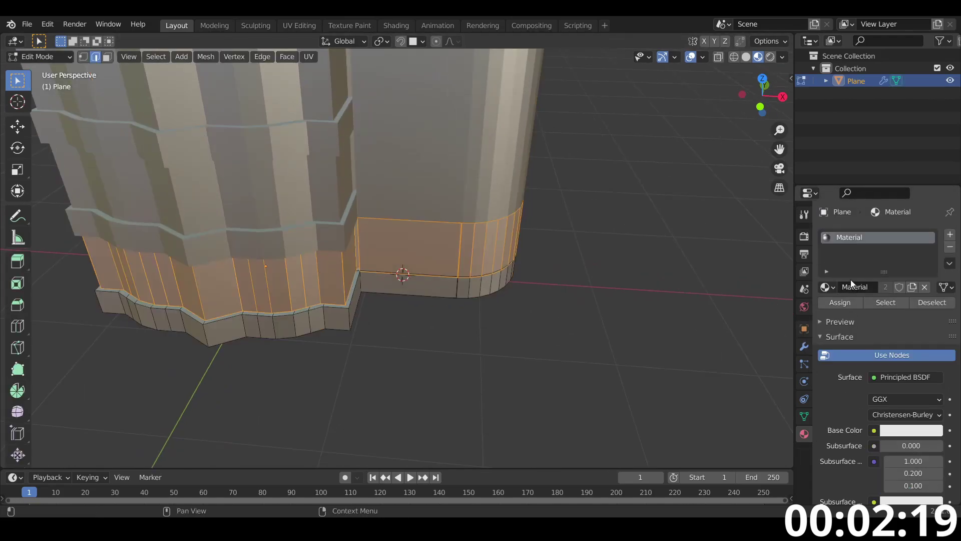
left_click(950, 234)
left_click(849, 324)
left_click(851, 312)
Set the new material's blend mode to Alpha Blend and enable Backface Culling.
scroll(882, 389, "down", 15)
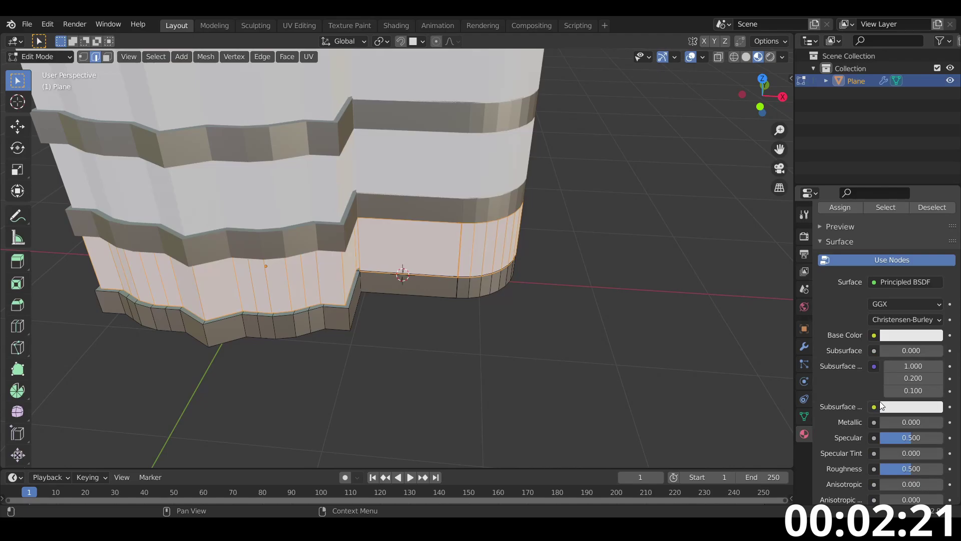
left_click(916, 368)
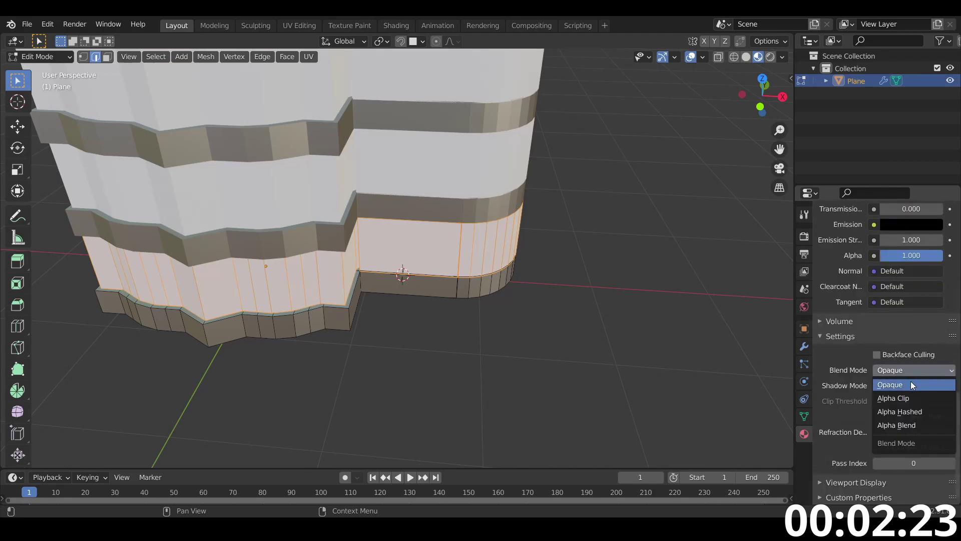
left_click(896, 425)
scroll(891, 378, "up", 8)
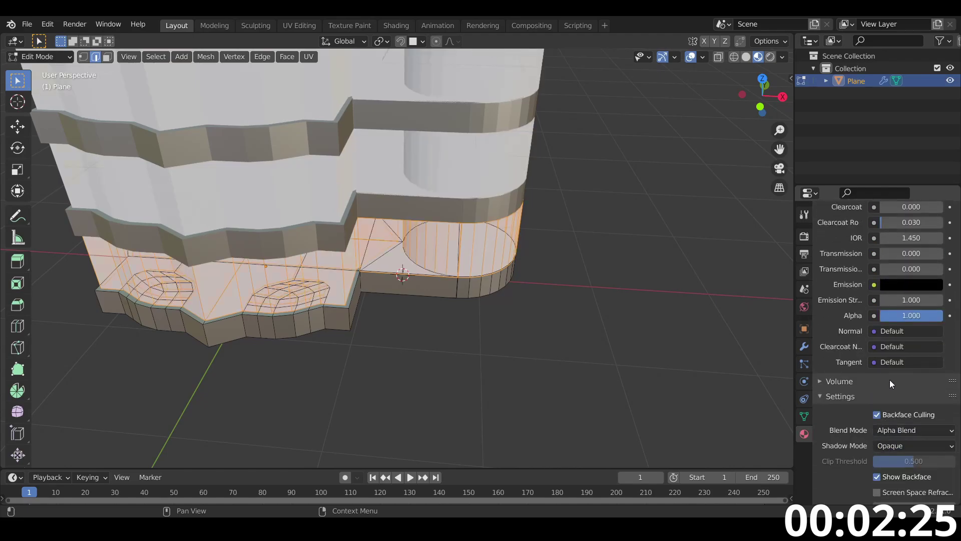
Set the window material's Transmission to 1 and tint its Base Color pale blue.
left_click_drag(891, 355, 943, 355)
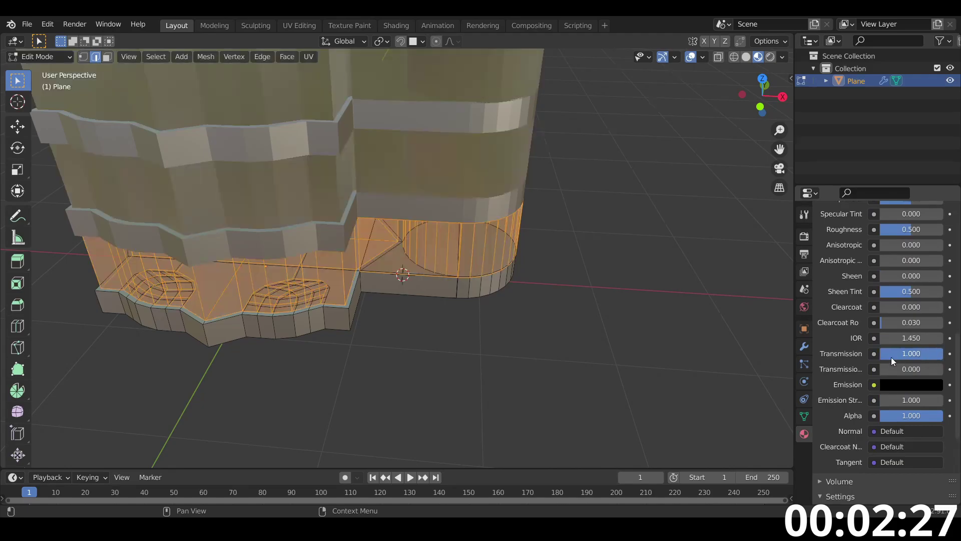
scroll(473, 269, "down", 8)
scroll(422, 222, "up", 6)
scroll(900, 334, "up", 10)
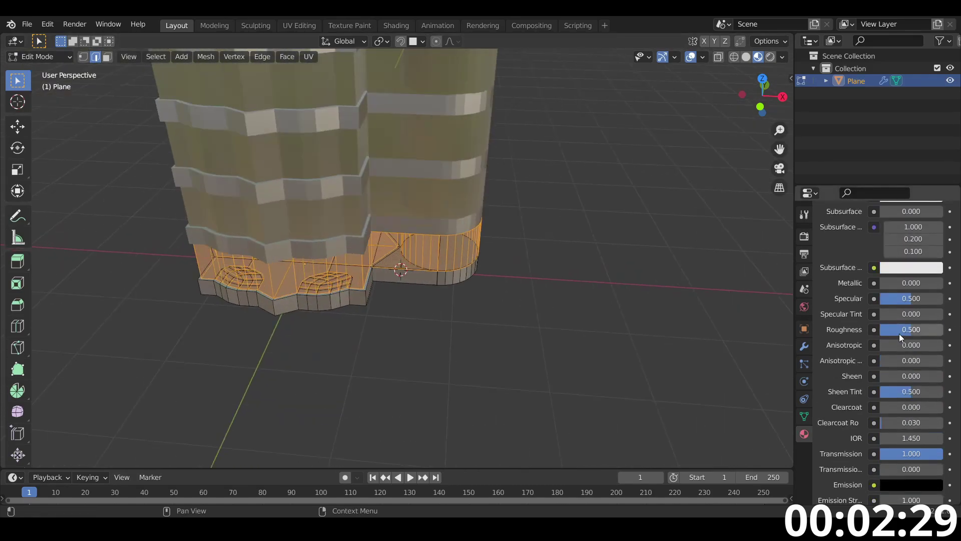
left_click(910, 415)
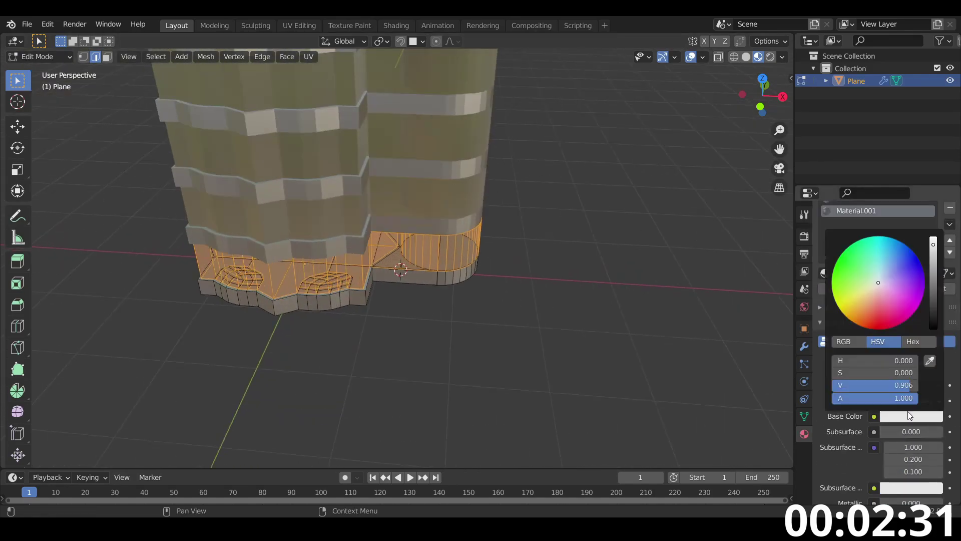
left_click(878, 283)
left_click_drag(878, 282, 884, 277)
scroll(445, 229, "down", 8)
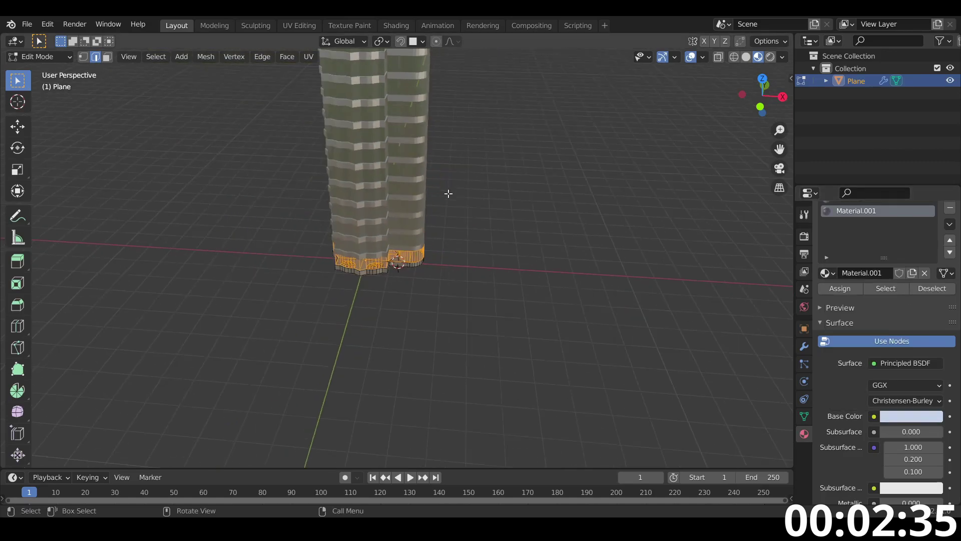
Return to Object Mode and duplicate the tower straight up along Z, above the original.
middle_click_drag(445, 229, 419, 270)
key("Tab")
scroll(423, 221, "up", 5)
left_click(778, 103)
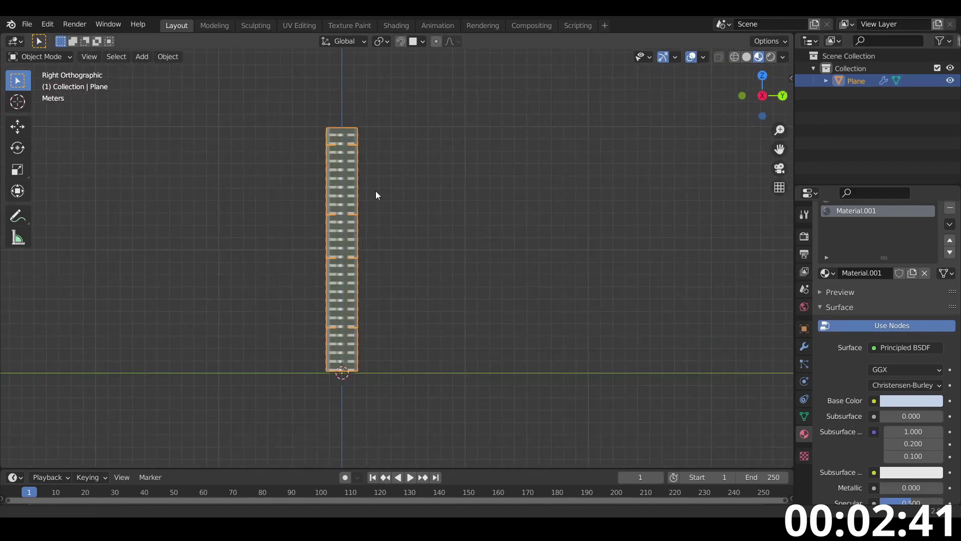
middle_click_drag(371, 190, 423, 253, "shift")
key("shift+d")
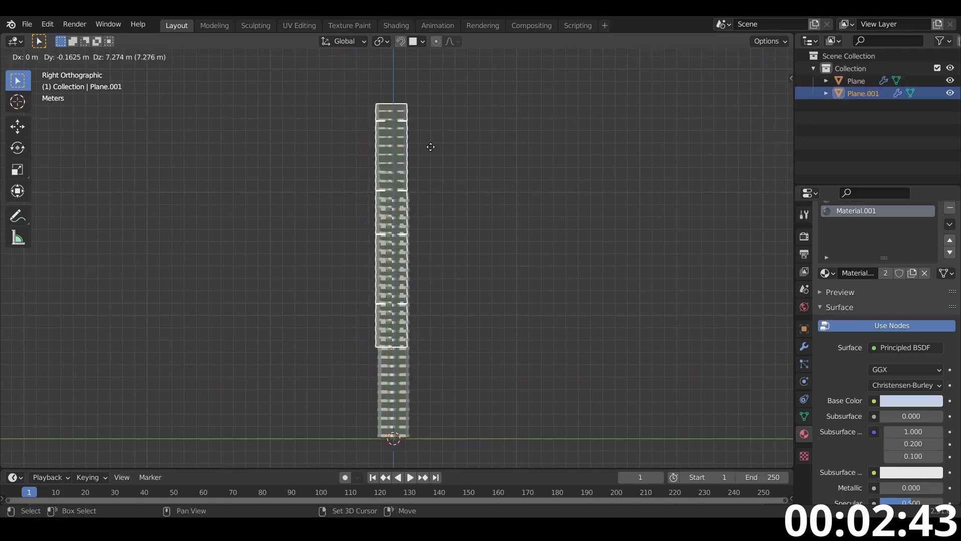
key("z")
left_click(436, 413)
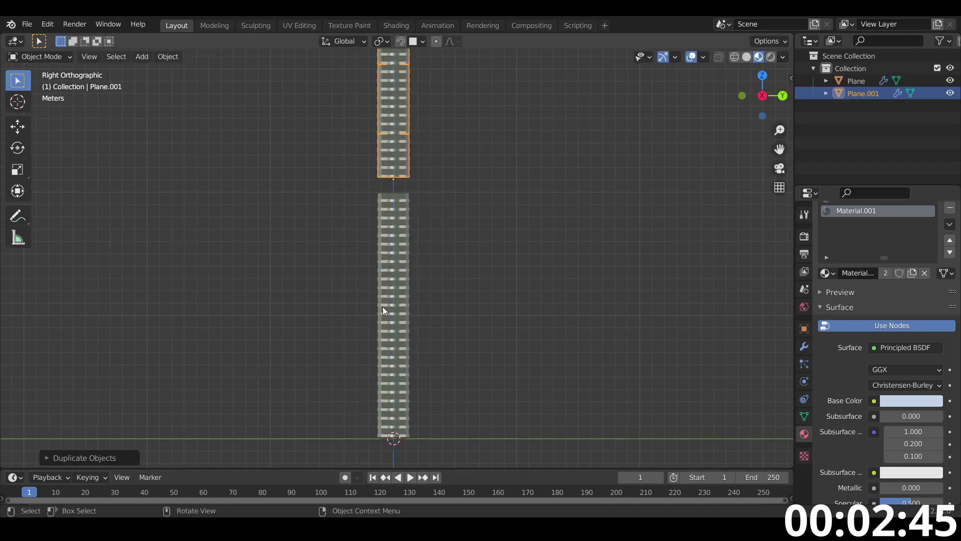
Lower the duplicated section along Z until it sits on the original tower's top.
middle_click_drag(386, 311, 459, 195)
key("g")
key("z")
left_click(463, 207)
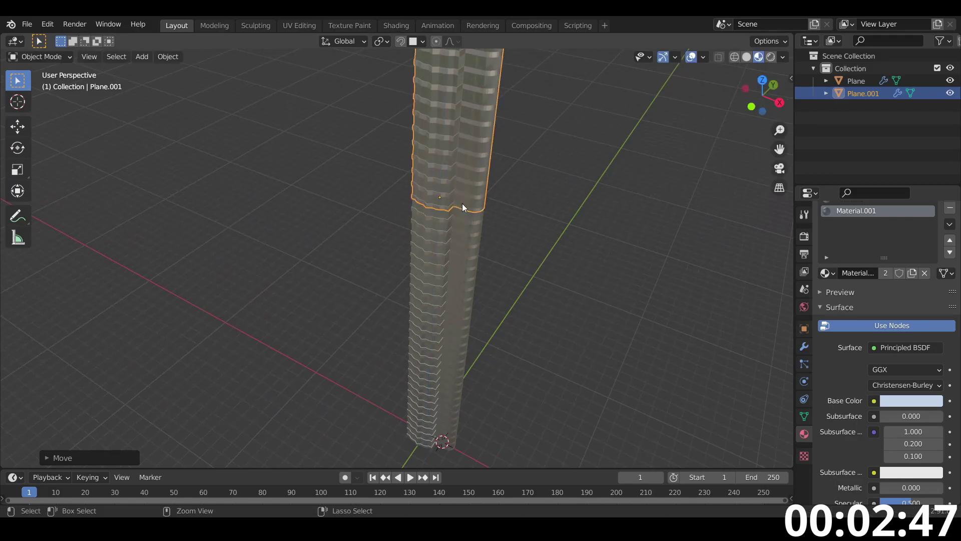
In Edit Mode, delete the rounded arm's band and window geometry from the duplicated section's base floor.
scroll(465, 210, "down", 3)
middle_click_drag(489, 256, 493, 322, "shift")
middle_click_drag(474, 235, 473, 337, "shift")
scroll(466, 308, "up", 5)
key("Tab")
scroll(465, 295, "down", 5)
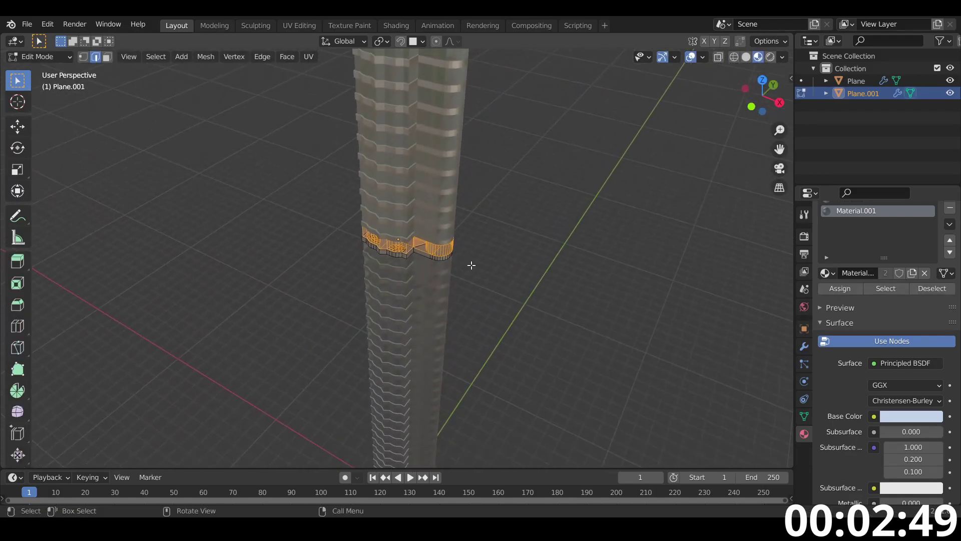
scroll(465, 238, "up", 6)
middle_click_drag(423, 146, 431, 273, "shift")
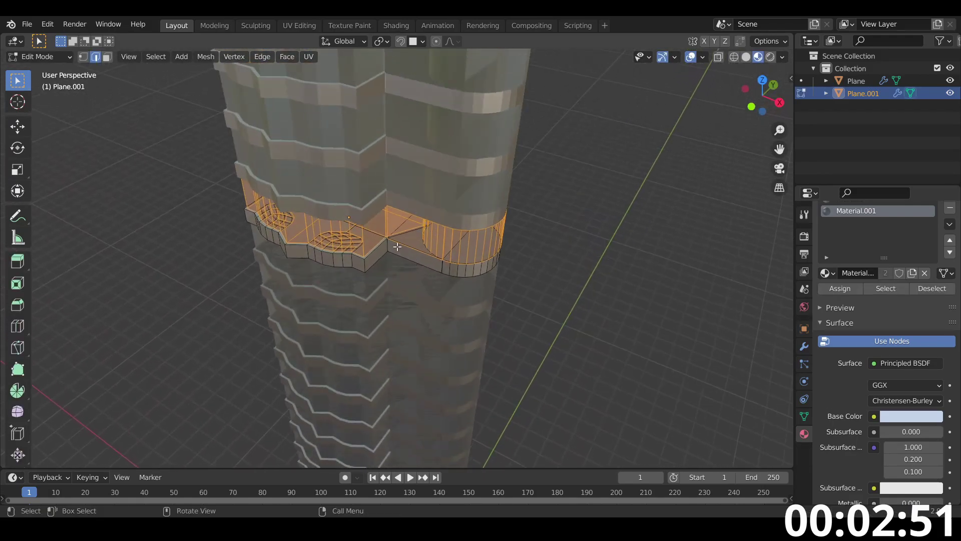
key("alt+a")
key("l")
key("l")
key("l")
key("l")
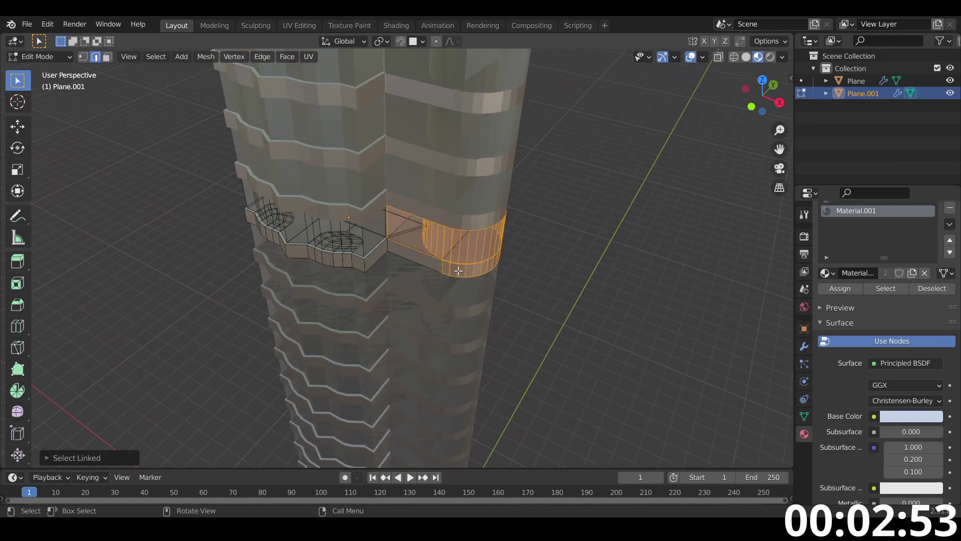
key("x")
left_click(415, 259)
scroll(420, 248, "down", 4)
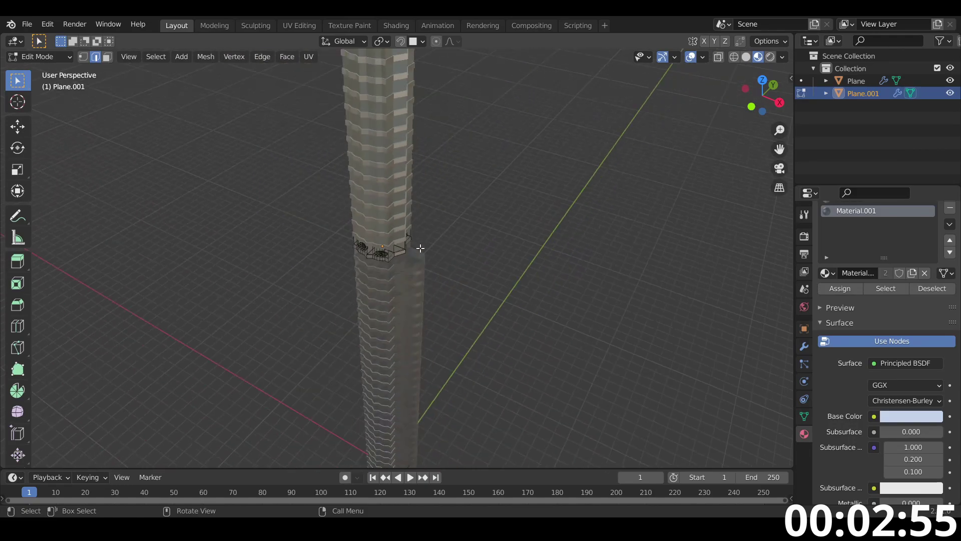
key("Tab")
Set the Array modifier's count to 14 for the second tower section.
middle_click_drag(596, 253, 571, 279)
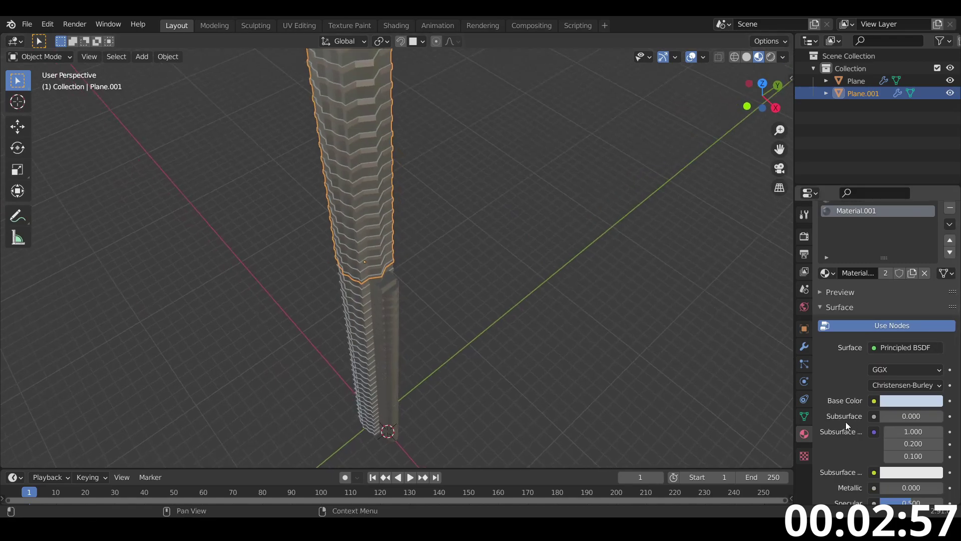
left_click(802, 348)
left_click(907, 290)
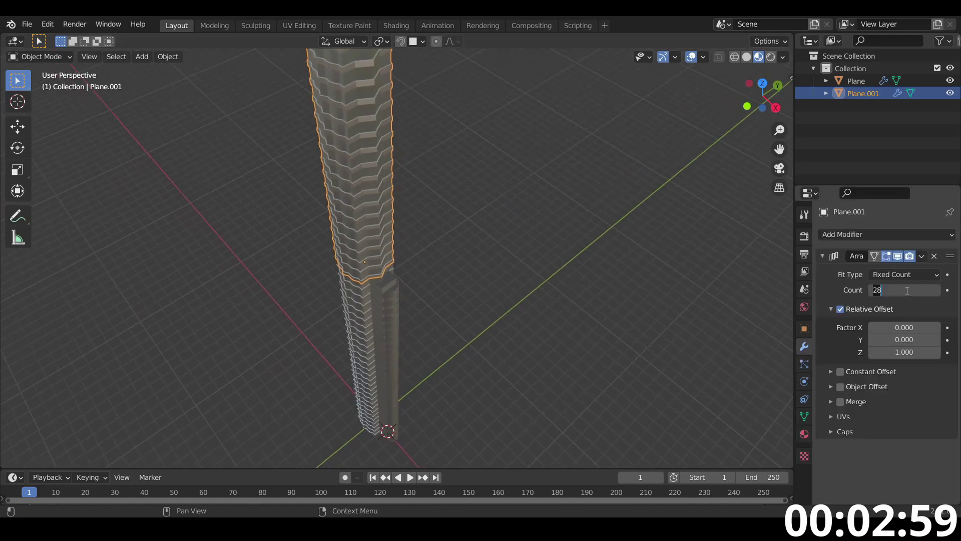
type("28")
key("Return")
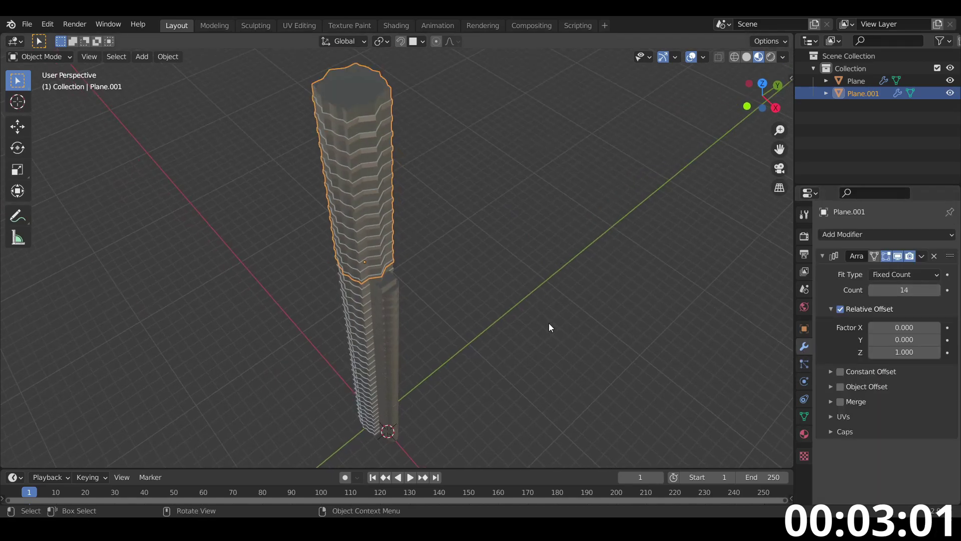
Scale the second section slightly smaller in X and Y, keeping its height.
key("s")
key("shift+z")
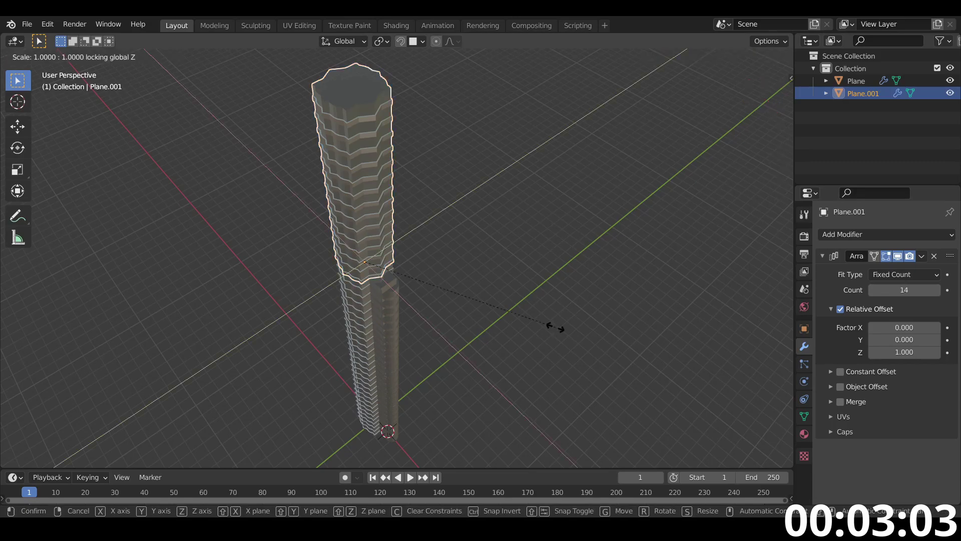
left_click(517, 320)
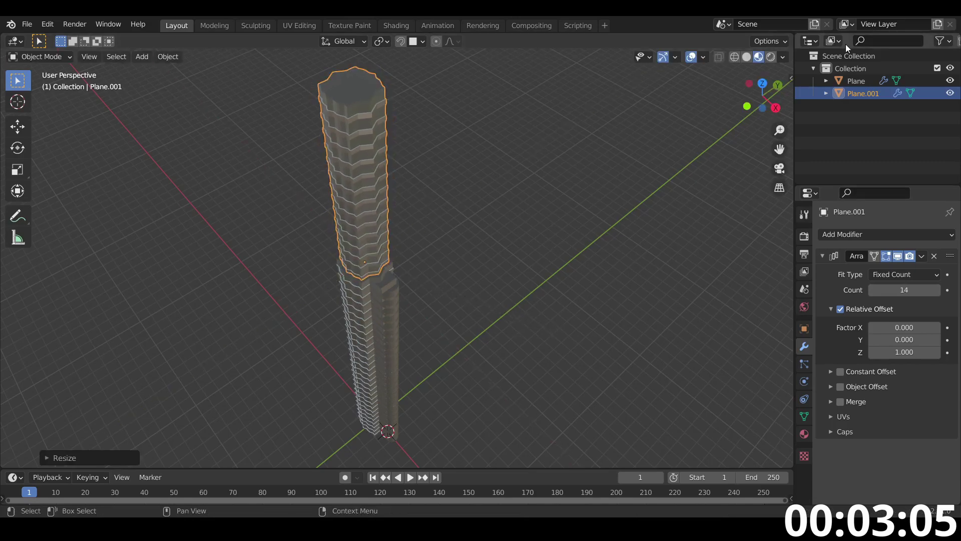
Duplicate the second section upward along Z and seat the copy on its top as a third section.
left_click(778, 109)
middle_click_drag(363, 249, 426, 319, "shift")
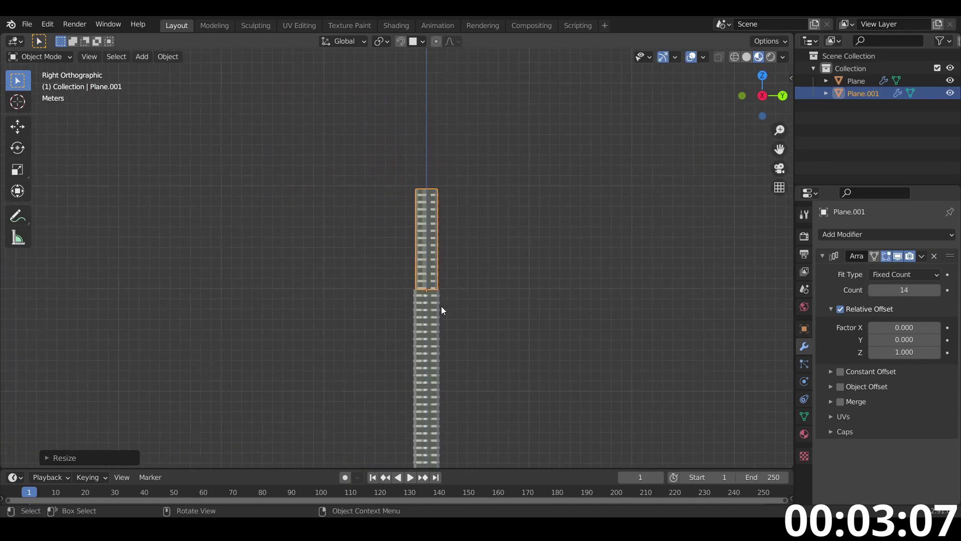
scroll(442, 307, "up", 3)
middle_click_drag(461, 231, 435, 324, "shift")
key("shift+d")
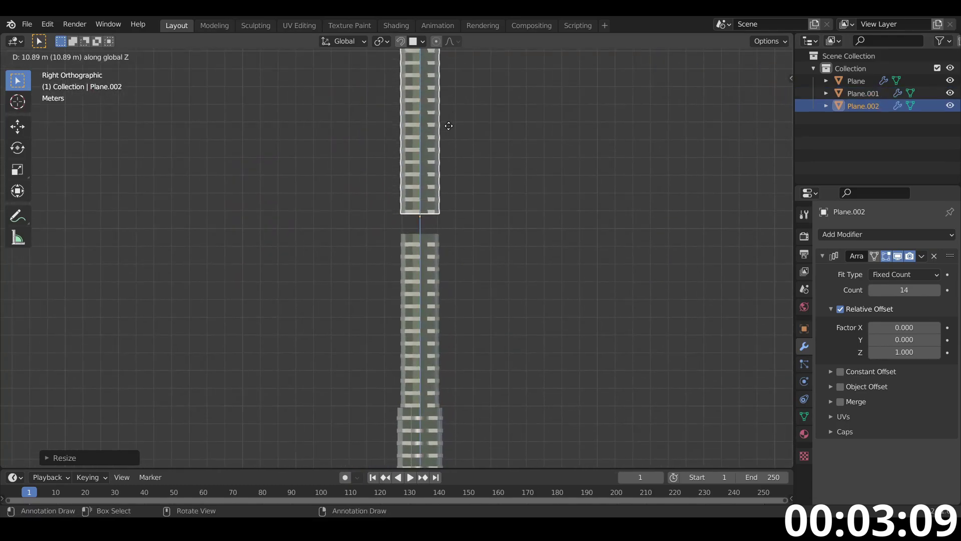
left_click(448, 146)
middle_click_drag(441, 240, 465, 296)
key("g")
key("z")
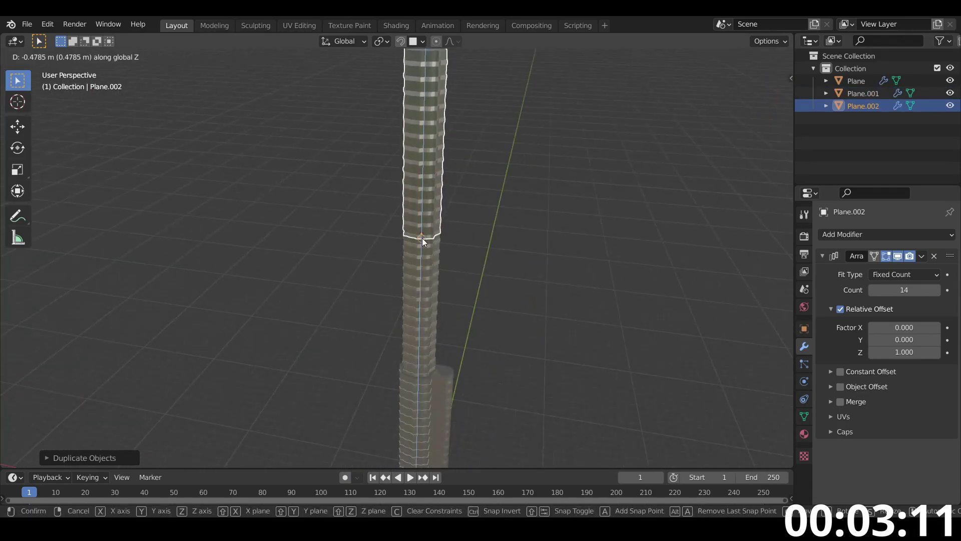
left_click(422, 242)
Set the third section's array count to 7 and scale it down in X and Y only.
type("7")
key("Return")
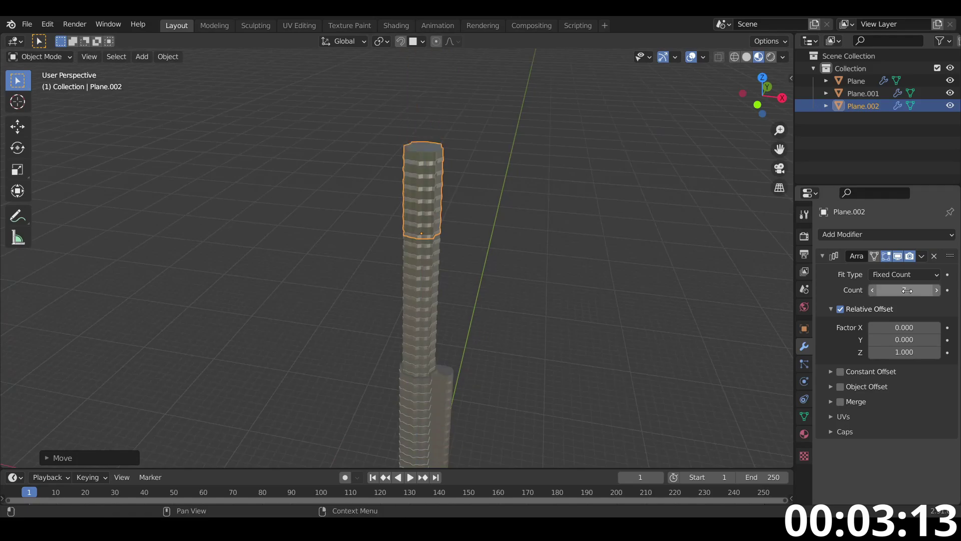
scroll(521, 170, "up", 4)
key("s")
key("shift+z")
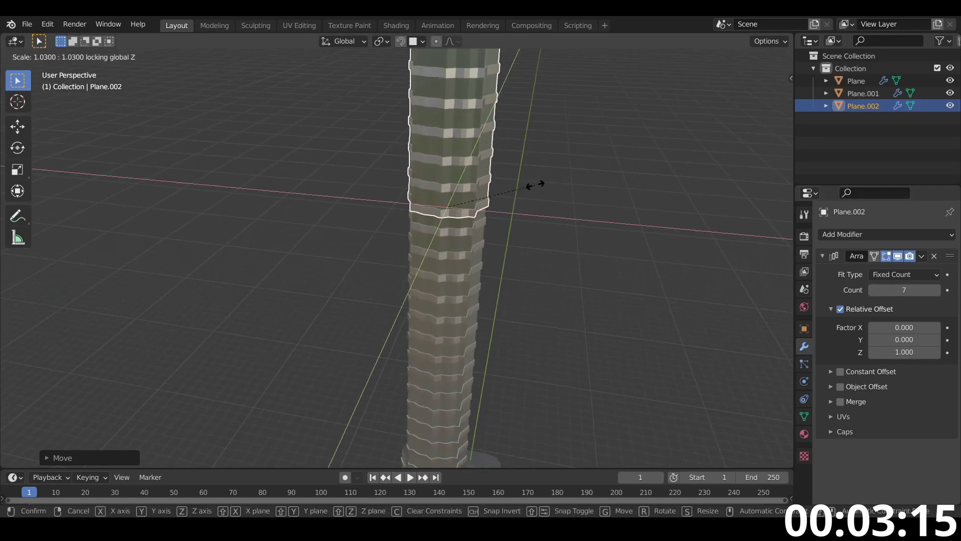
left_click(511, 188)
Duplicate the third section upward along Z and seat the copy on its top as a fourth section.
scroll(497, 194, "down", 2)
middle_click_drag(497, 194, 465, 306, "shift")
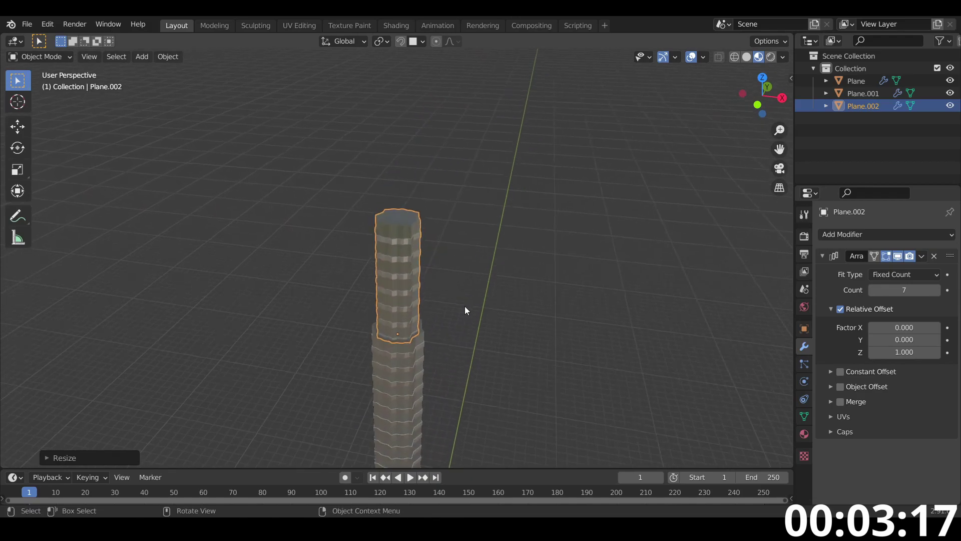
scroll(465, 305, "up", 2)
left_click(781, 97)
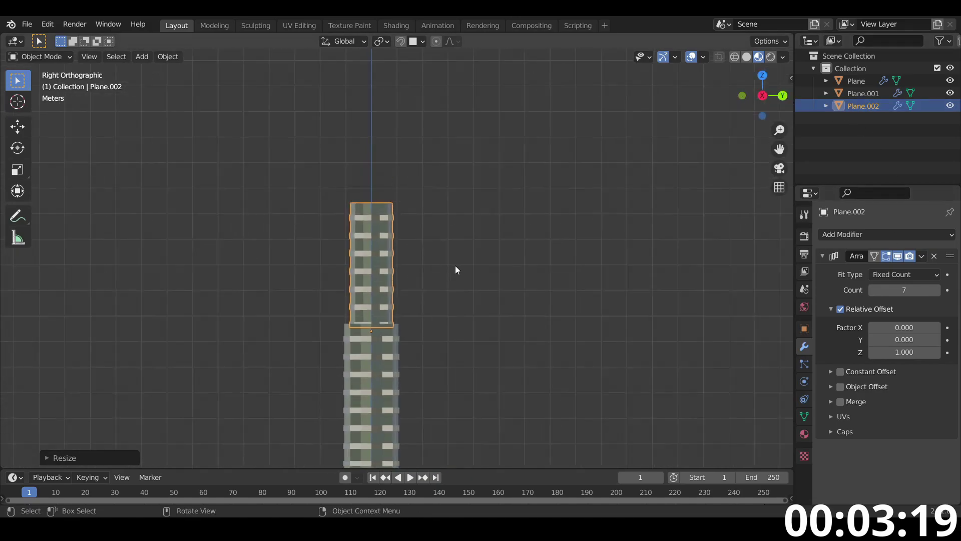
middle_click_drag(456, 267, 448, 345, "shift")
key("shift+d")
key("z")
left_click(438, 198)
middle_click_drag(399, 289, 451, 318)
key("g")
key("z")
left_click(455, 301)
Set the fourth section's array count to 3 and scale it to about 0.78 in X and Y only.
scroll(455, 299, "up", 2)
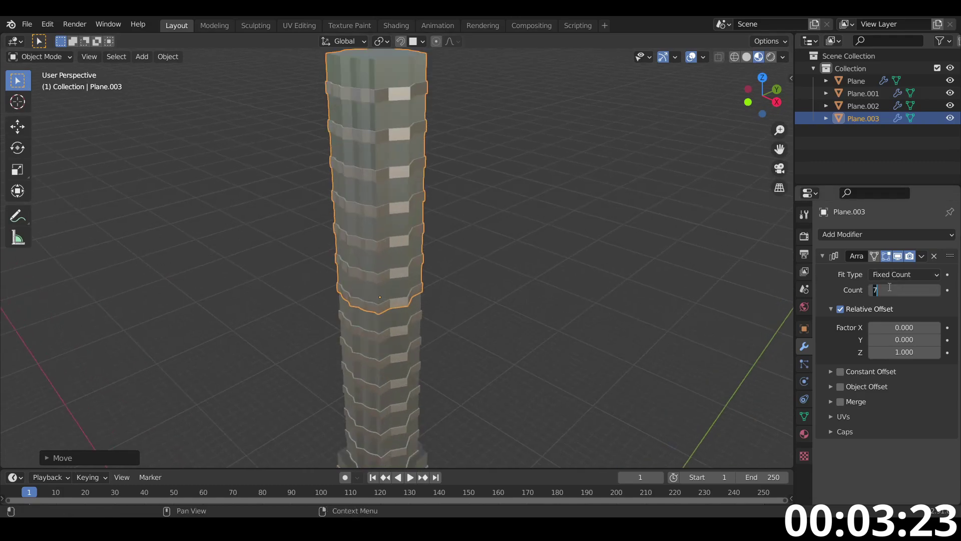
type("3")
key("Return")
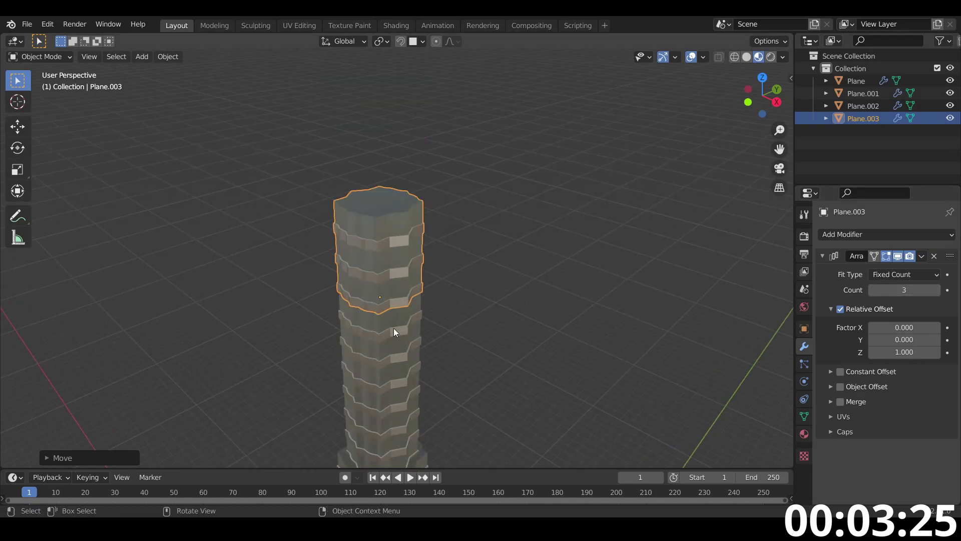
key("s")
key("shift+z")
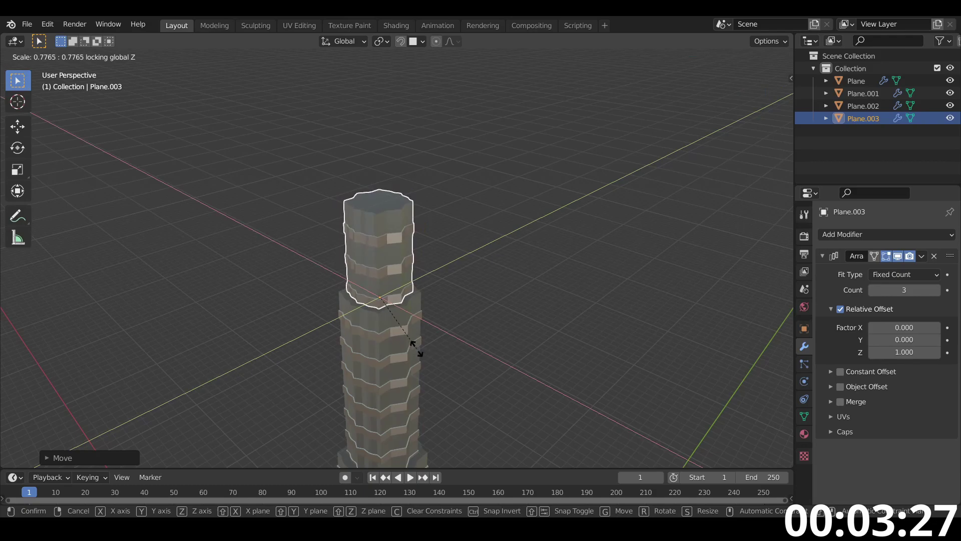
left_click(420, 346)
Duplicate the fourth section along Z and lower the copy onto the top of the tower.
key("shift+d")
key("z")
left_click(416, 134)
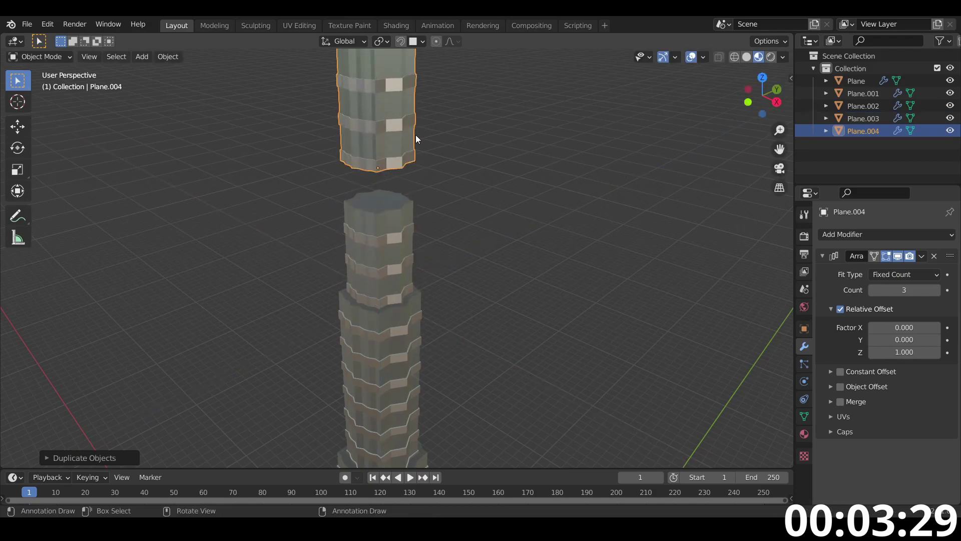
key("g")
key("z")
left_click(415, 222)
Remove the Array modifier from the topmost copy.
scroll(415, 223, "down", 2)
middle_click_drag(417, 225, 470, 325, "shift")
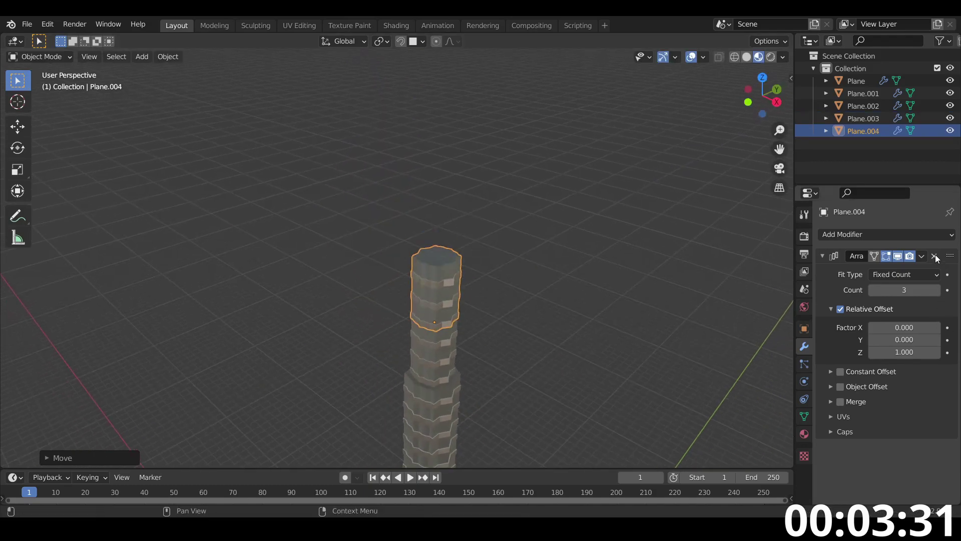
left_click(934, 256)
In Edit Mode, delete the topmost floor's window layer, keeping only its metallic band.
scroll(590, 380, "up", 6)
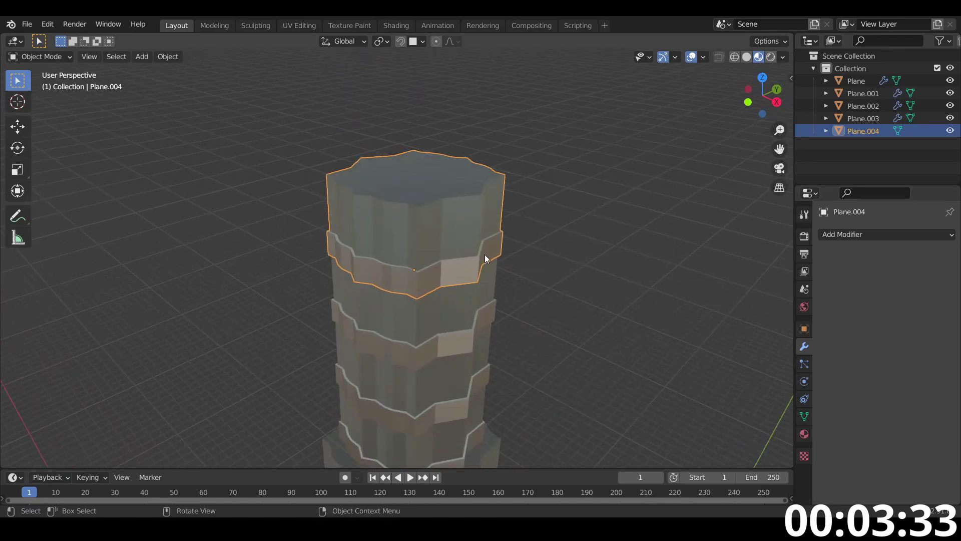
key("Tab")
key("a")
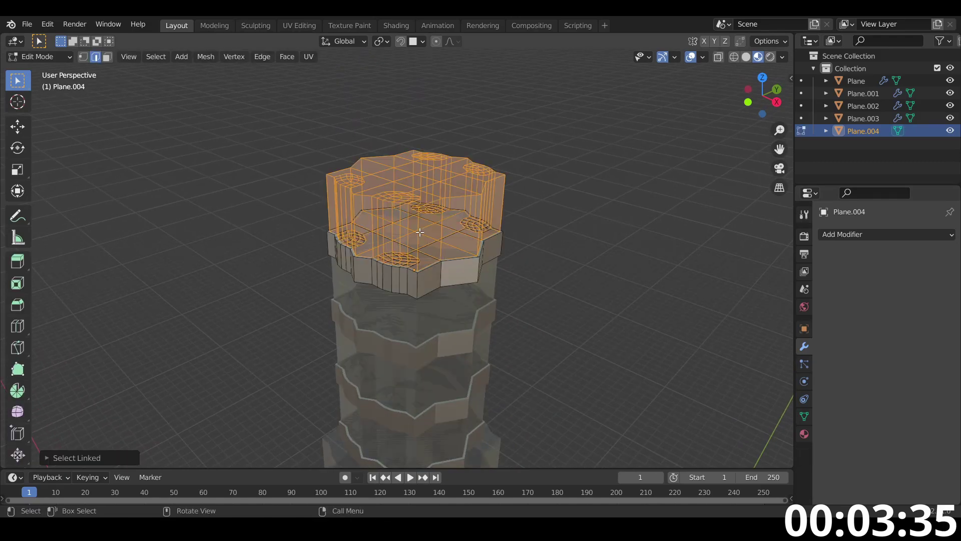
key("x")
left_click(419, 231)
Select all the top faces of the topmost metallic band for editing.
left_click(776, 103)
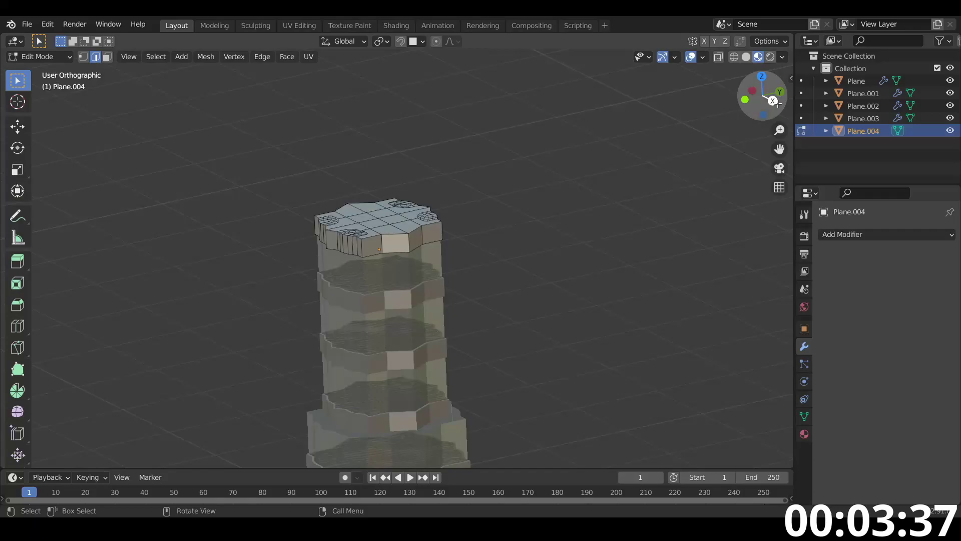
left_click(762, 76)
left_click_drag(381, 244, 629, 395)
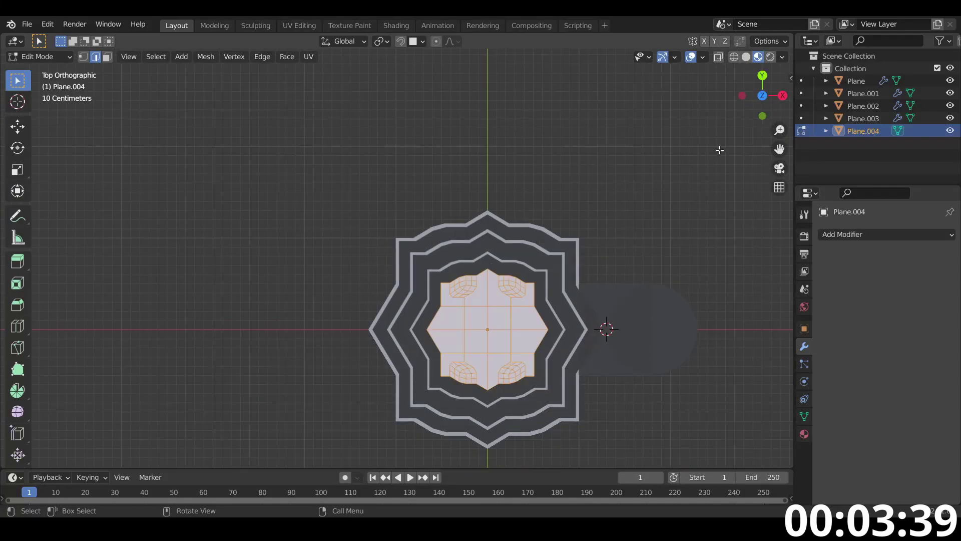
left_click(782, 96)
scroll(433, 170, "up", 2)
middle_click_drag(352, 183, 418, 295, "shift")
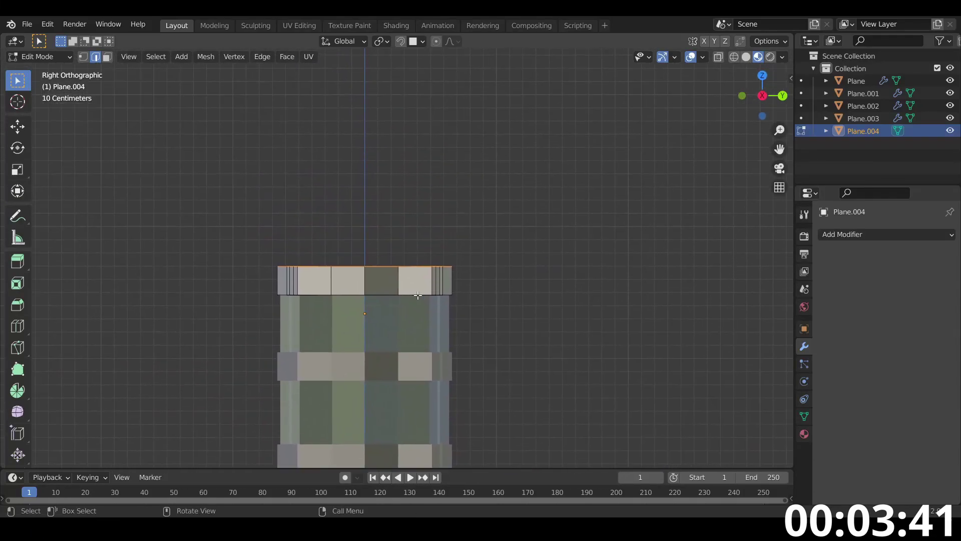
key("e")
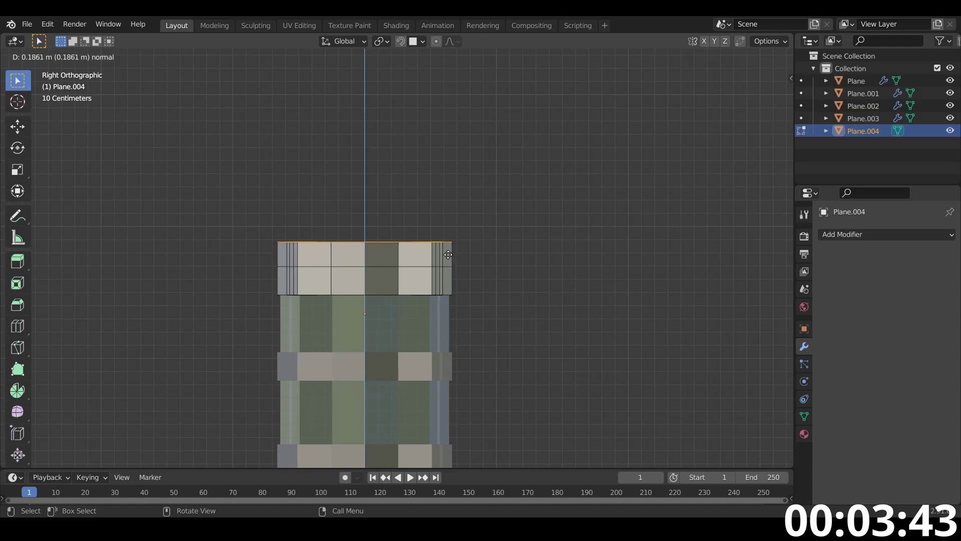
left_click(446, 267)
key("e")
key("z")
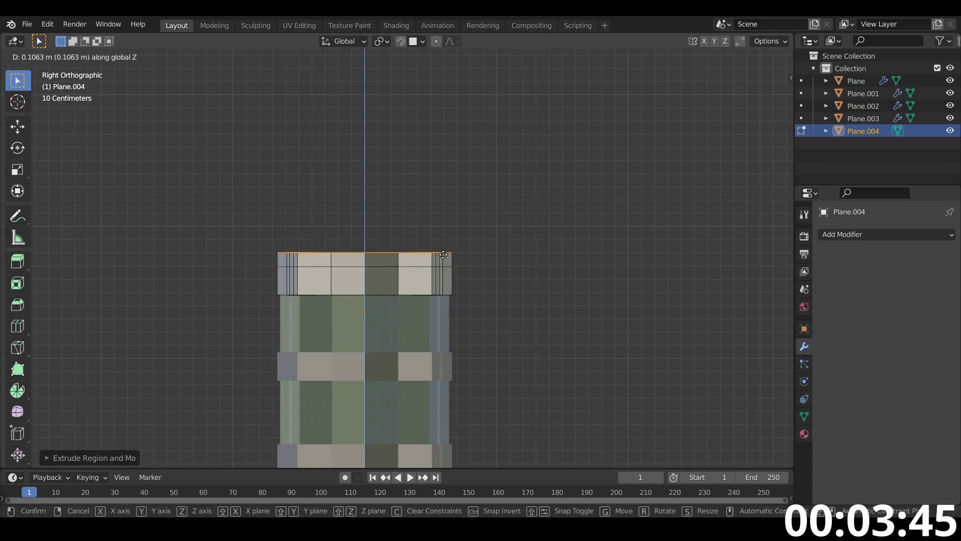
right_click(449, 260)
key("ctrl+z")
middle_click_drag(449, 262, 447, 288)
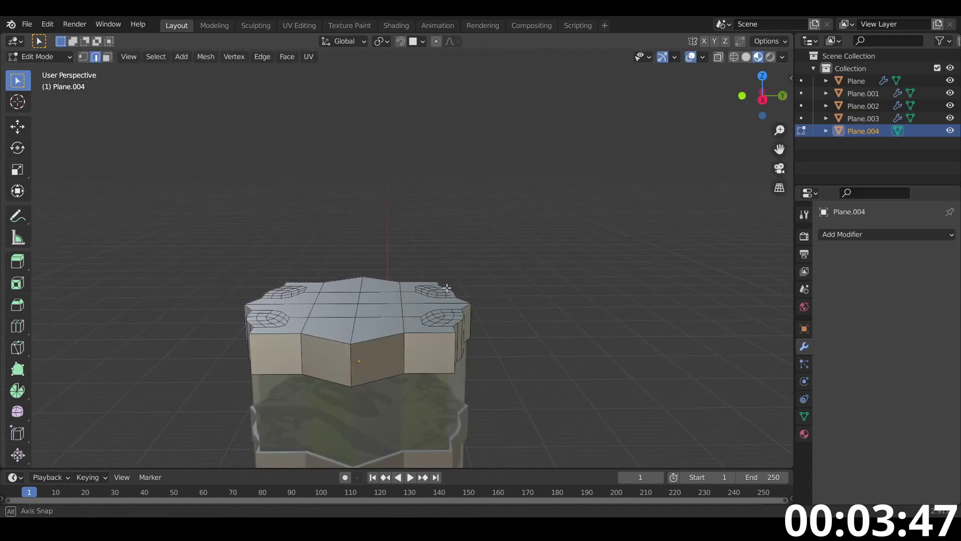
key("ctrl+z")
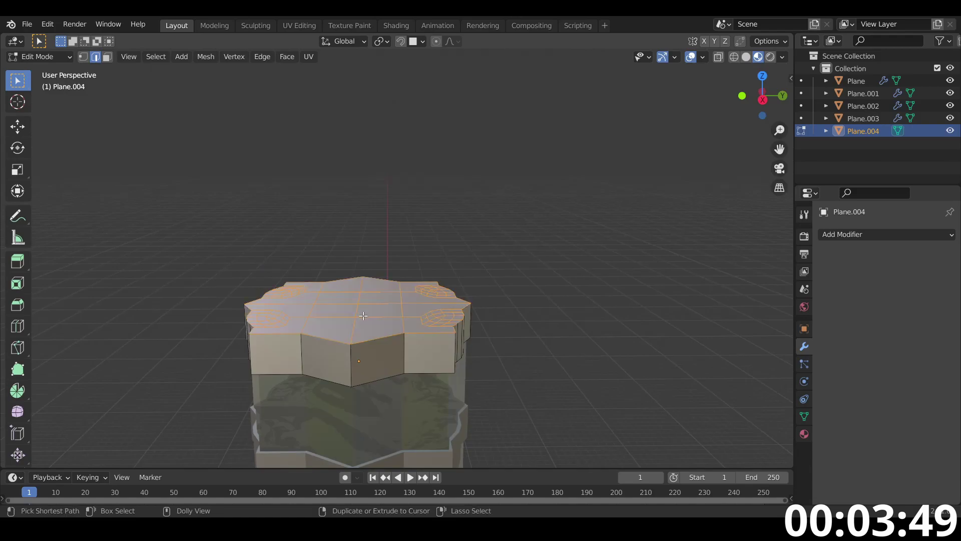
Raise the selected top faces along Z to make the topmost band taller.
key("g")
key("z")
left_click(427, 271)
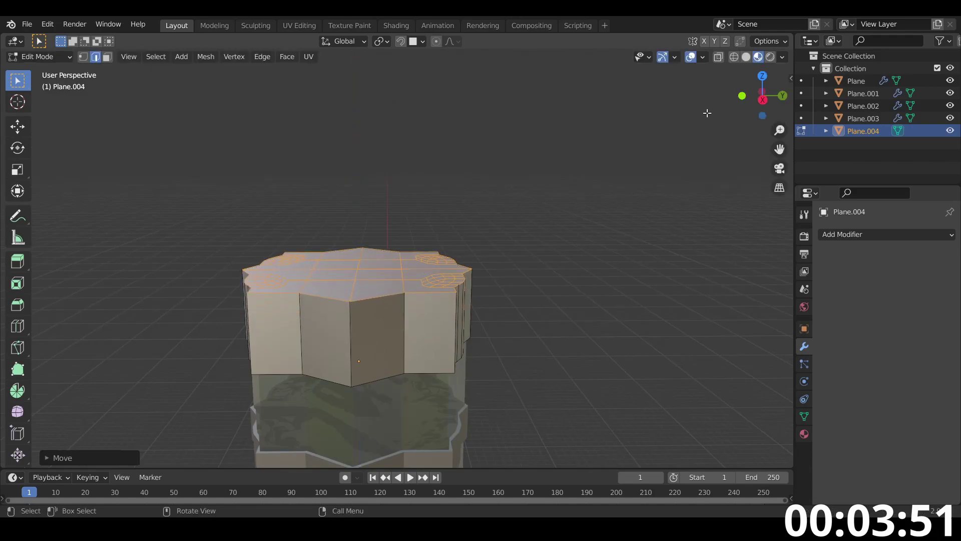
Extrude the top faces upward and scale them inward to form a sloped shoulder above the band.
left_click(762, 95)
key("e")
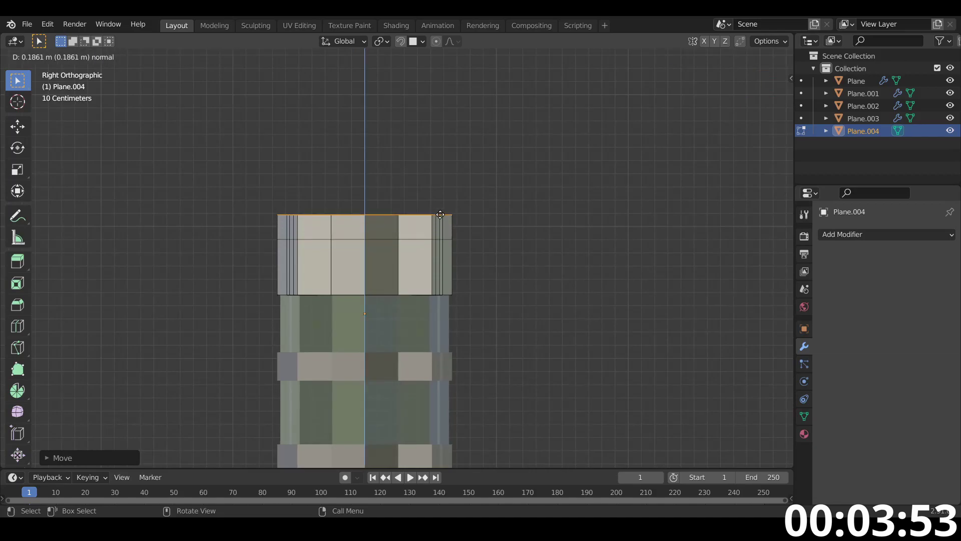
left_click(441, 216)
key("s")
left_click(460, 228)
Extrude and shrink the top faces twice more into narrower tiers, scaling the last one to about 0.42.
key("e")
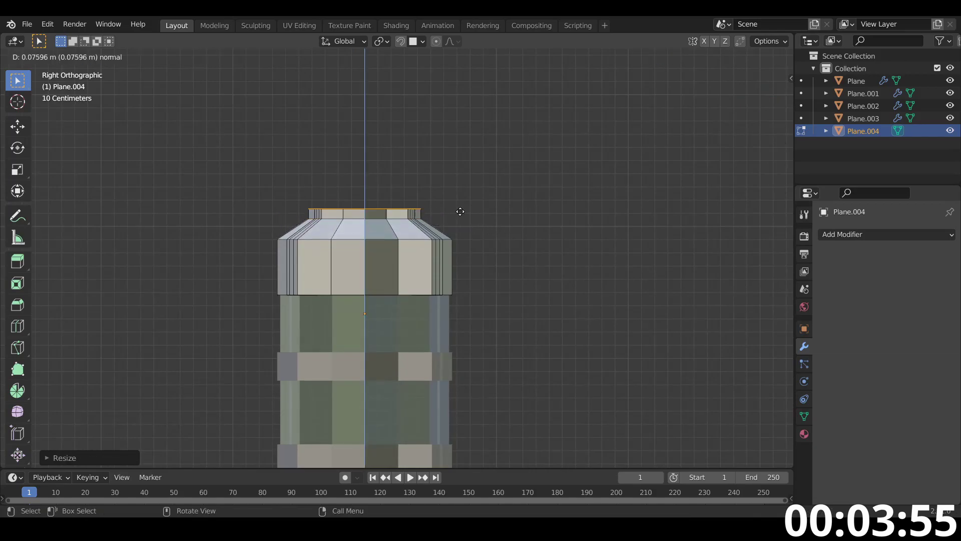
left_click(450, 172)
key("s")
left_click(428, 168)
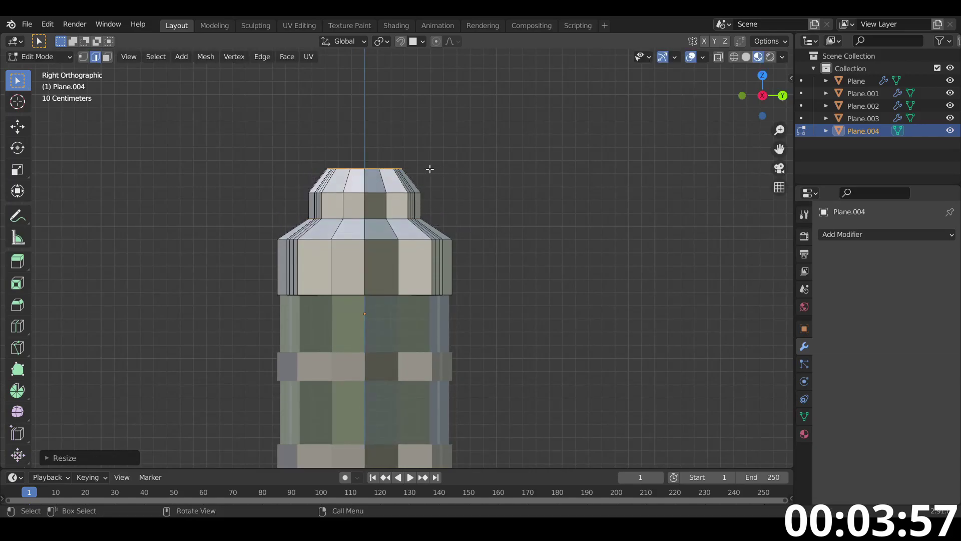
key("e")
left_click(427, 129)
key("s")
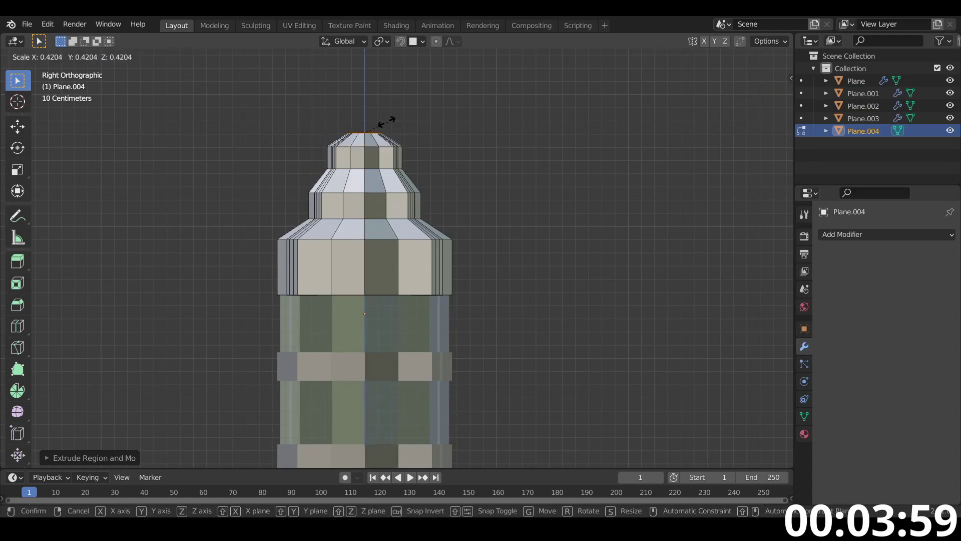
left_click(389, 125)
Snap the 3D cursor to the selected faces at the crown's peak and add a UV Sphere there.
middle_click_drag(388, 124, 440, 264)
scroll(440, 264, "up", 4)
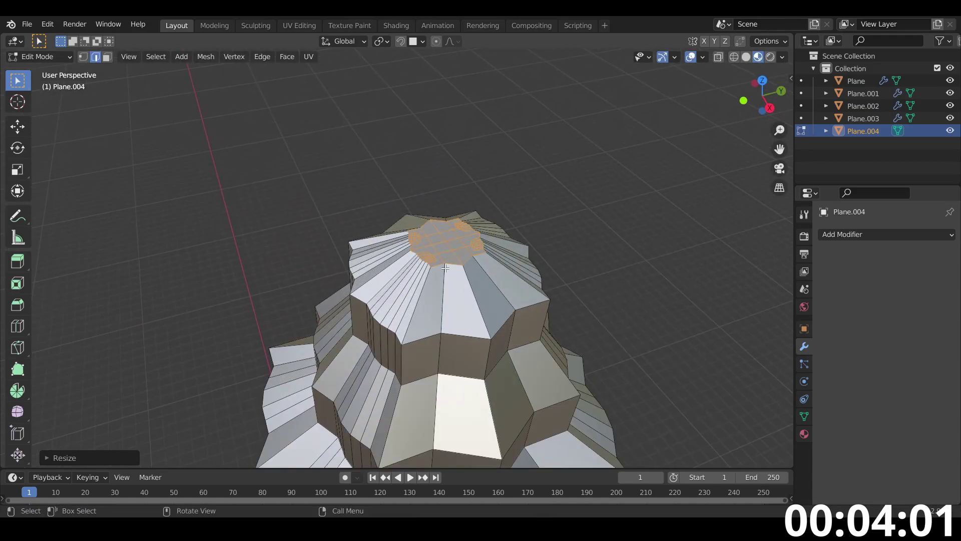
key("shift+s")
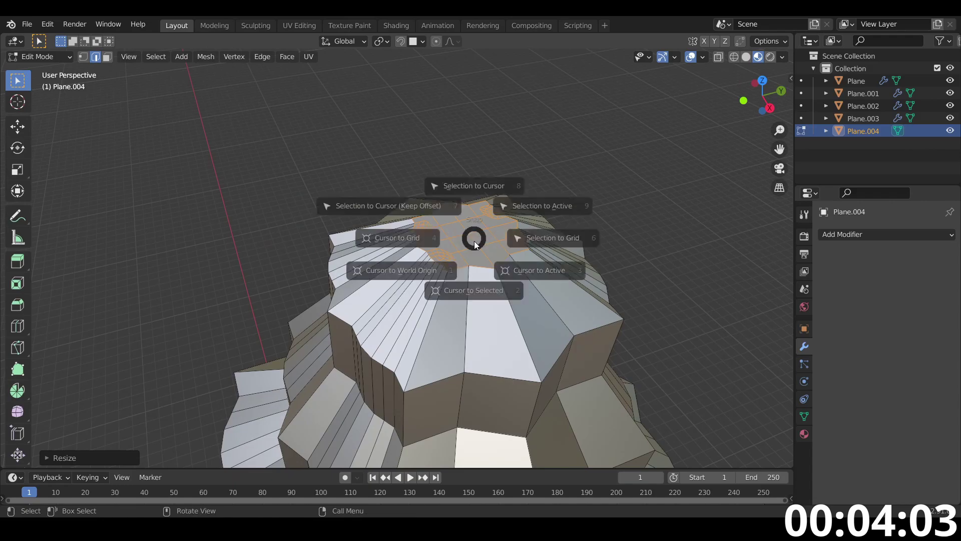
left_click(470, 315)
scroll(521, 213, "up", 5)
scroll(521, 213, "down", 6)
key("shift+a")
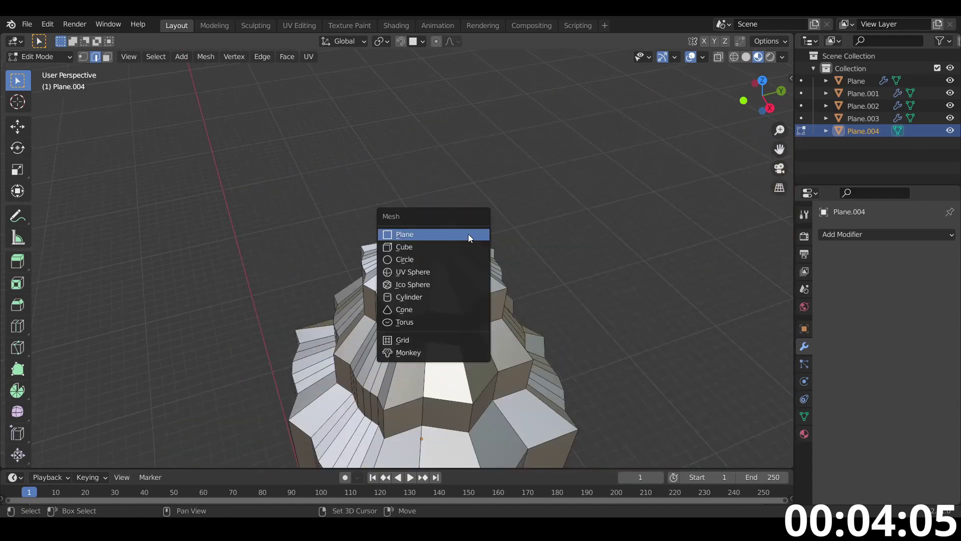
left_click(456, 278)
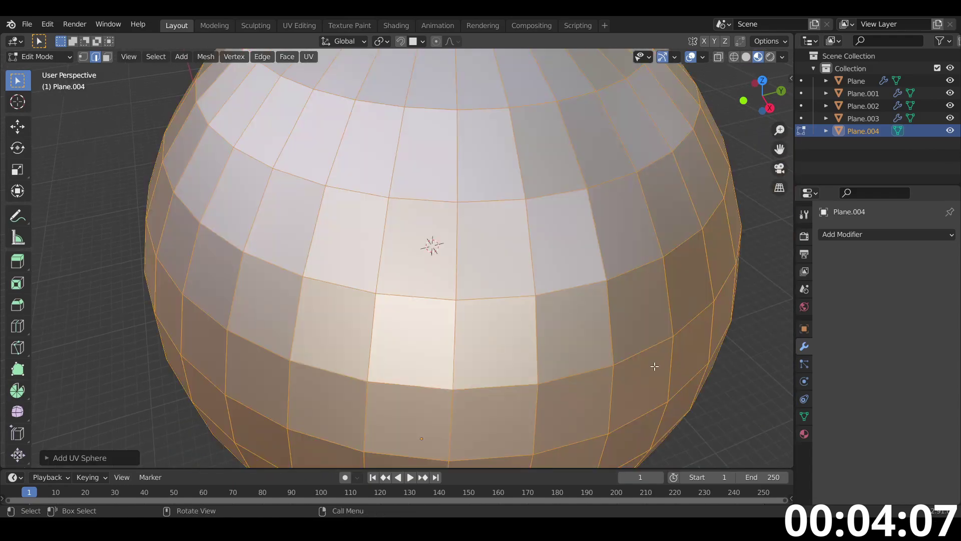
Shrink the UV sphere to a small ball and move it along Z until it sits on the crown's peak.
key("s")
left_click(452, 256)
key("g")
key("z")
left_click(452, 202)
key("g")
key("z")
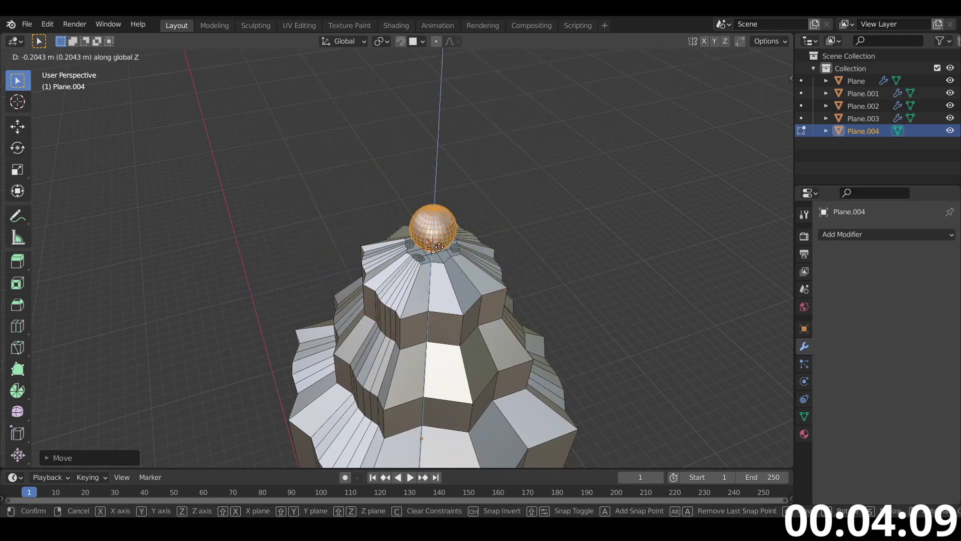
left_click(438, 247)
Select the triangular faces around the sphere's upper pole in face select mode.
scroll(425, 293, "up", 3)
scroll(426, 292, "up", 2)
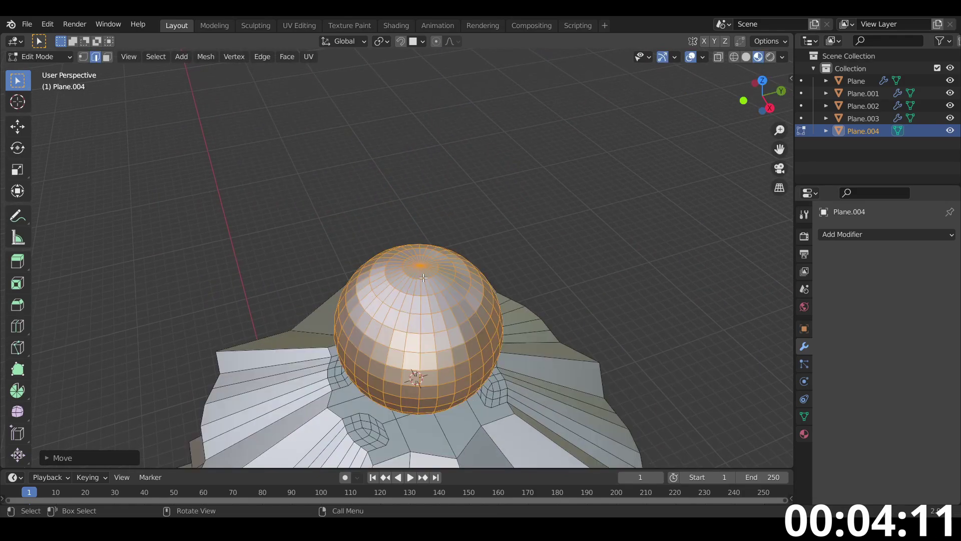
key("alt+a")
scroll(426, 293, "up", 4)
key("c")
left_click_drag(445, 279, 478, 291)
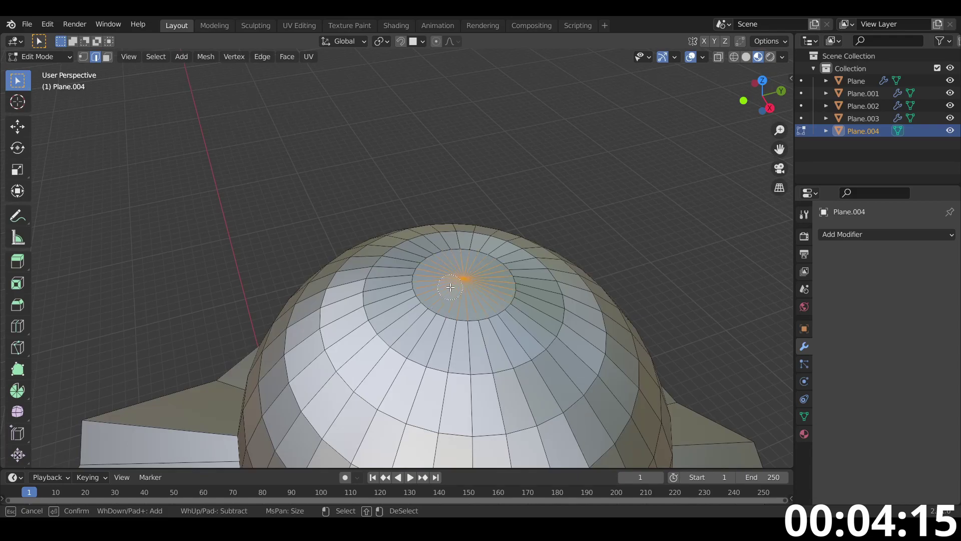
key("Escape")
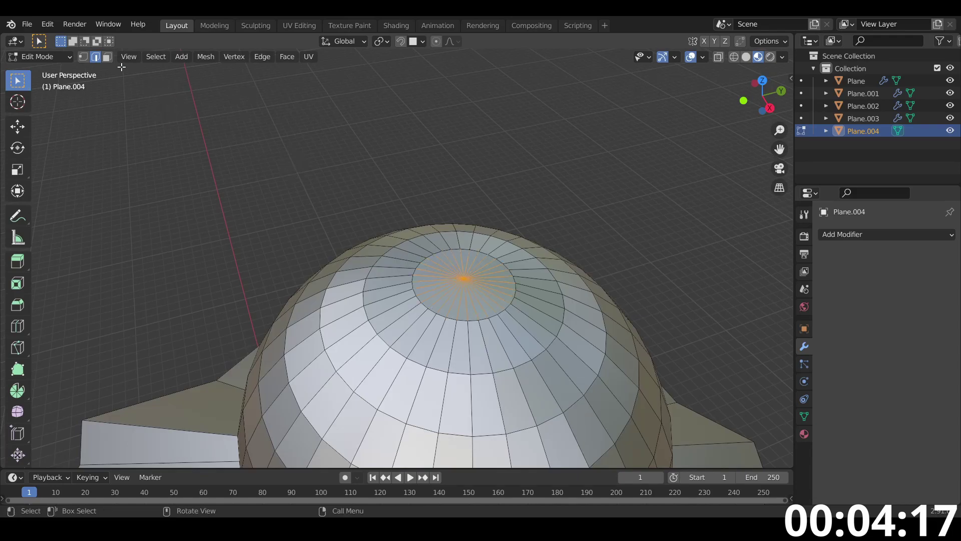
left_click(106, 57)
key("c")
left_click_drag(446, 298, 476, 276)
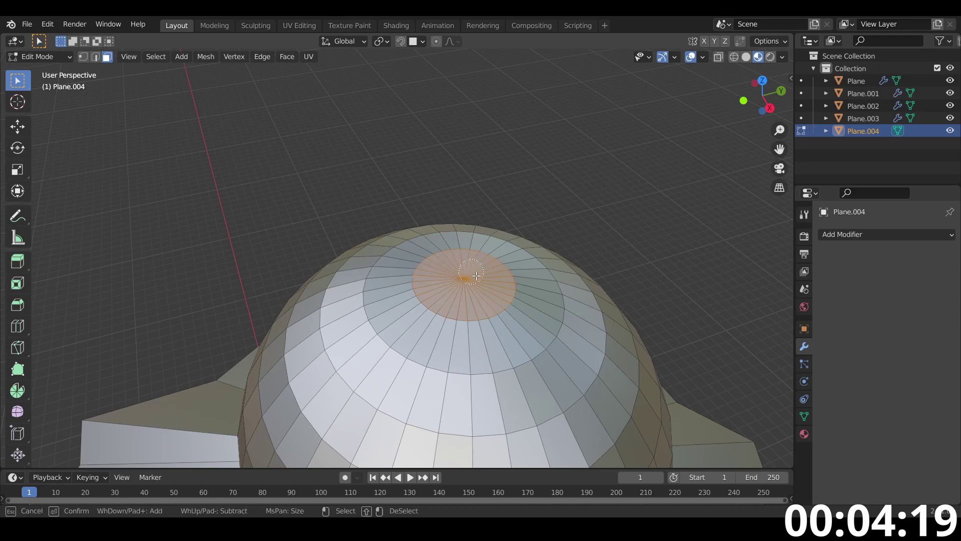
key("Escape")
Extrude the sphere's top cap upward into a tall thin spire and scale its end down to taper it.
scroll(478, 282, "down", 12)
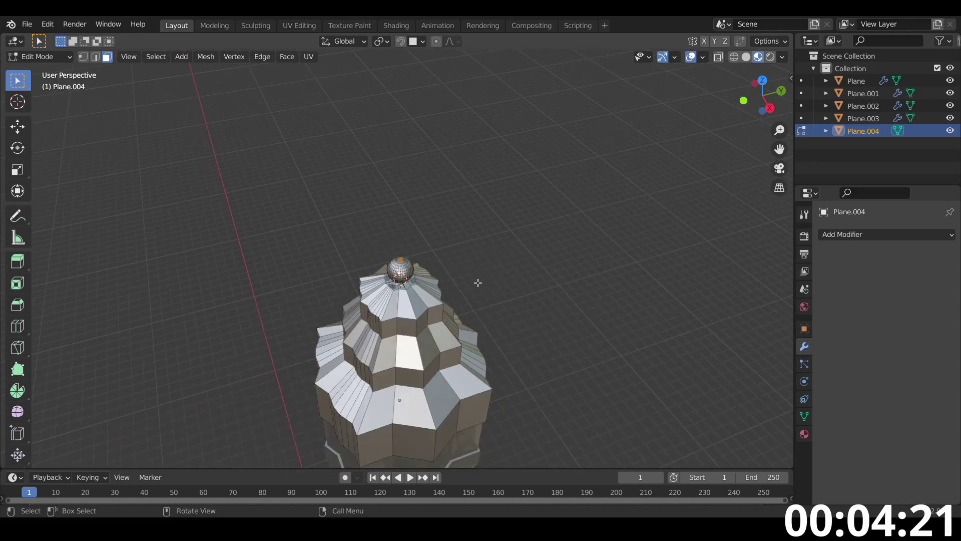
key("e")
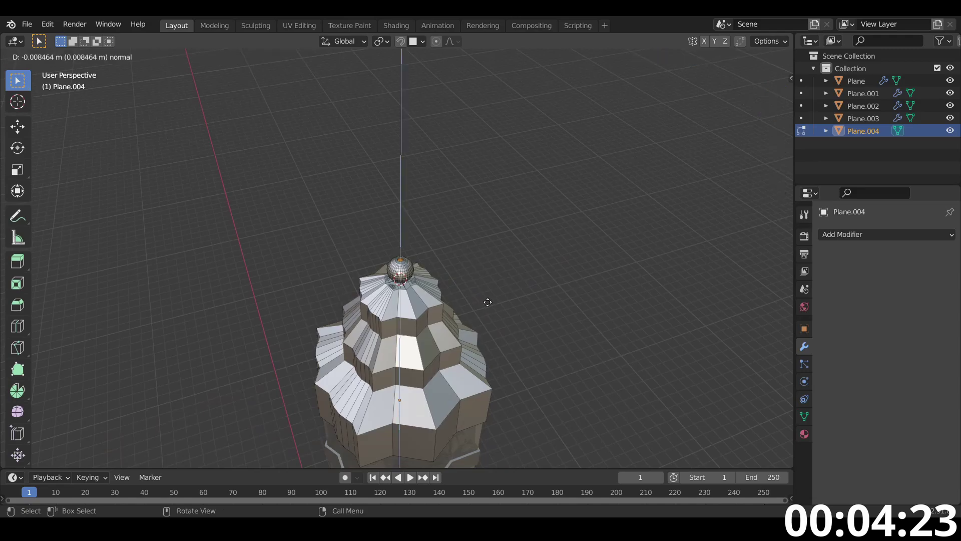
left_click(495, 123)
key("s")
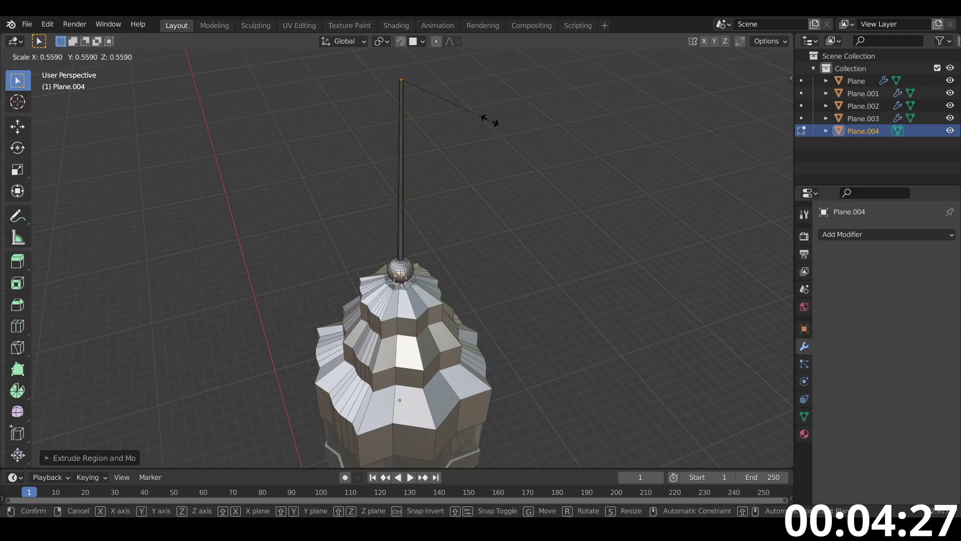
left_click(470, 114)
middle_click_drag(449, 116, 465, 233, "shift")
scroll(468, 178, "up", 4)
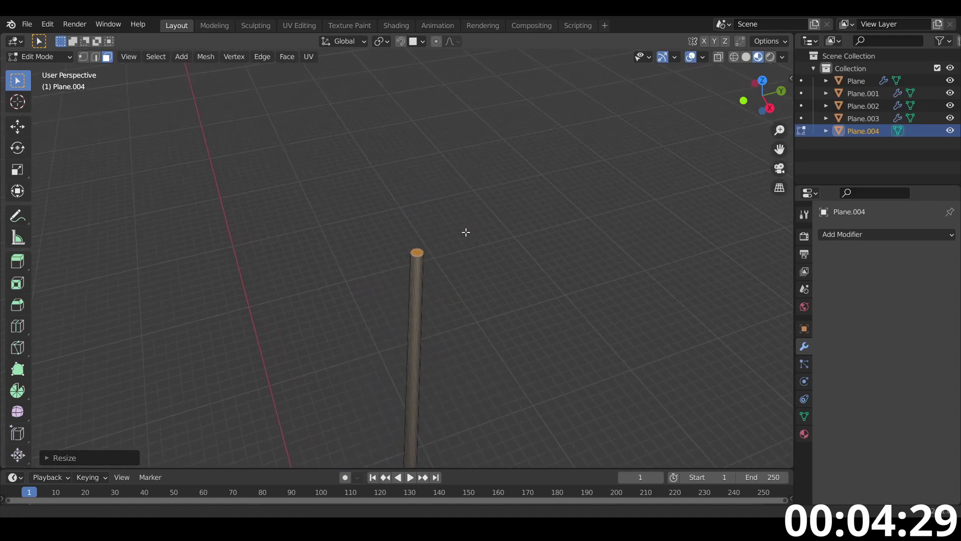
key("s")
left_click(504, 298)
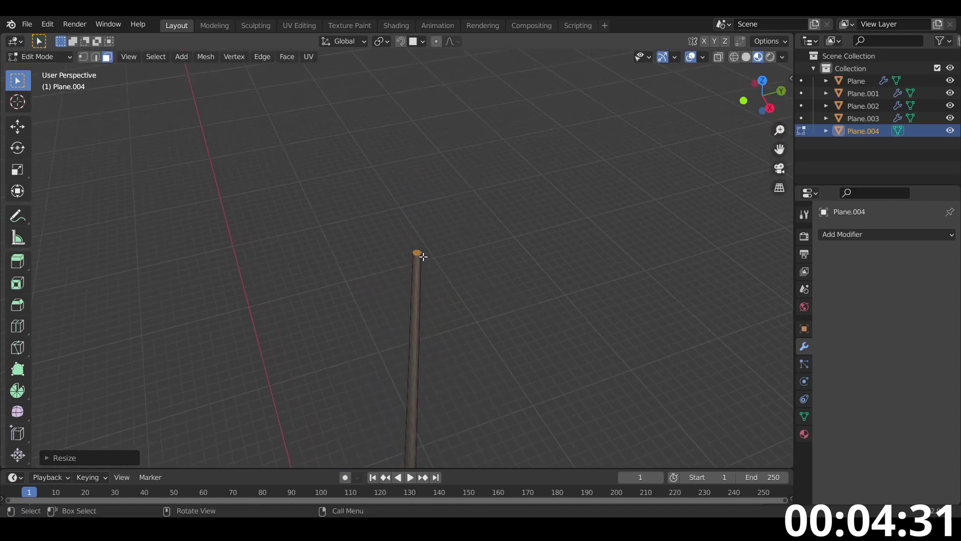
Add a UV Sphere at the spire's tip using the 3D cursor, shrink it to a tiny ball and adjust its height along Z.
key("shift+s")
left_click(431, 310)
key("shift+a")
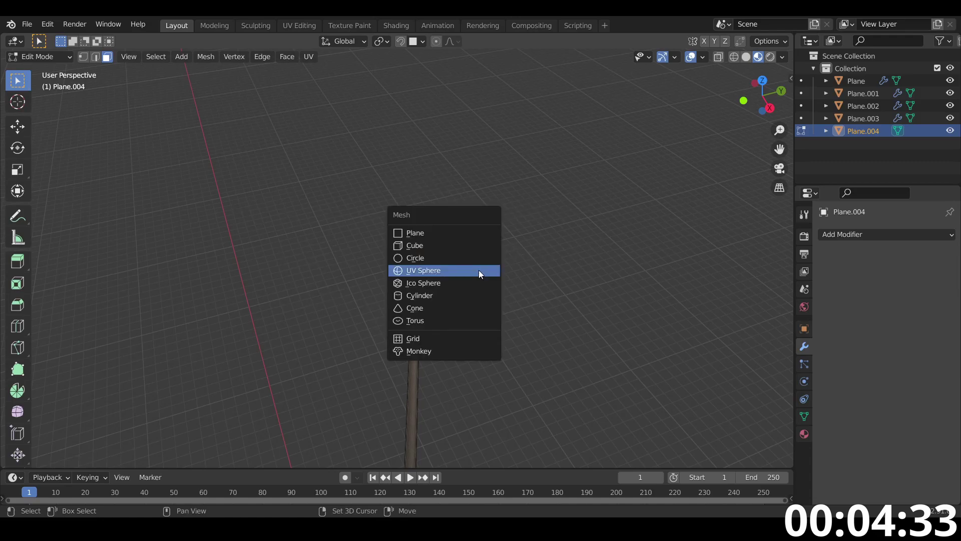
left_click(479, 269)
key("s")
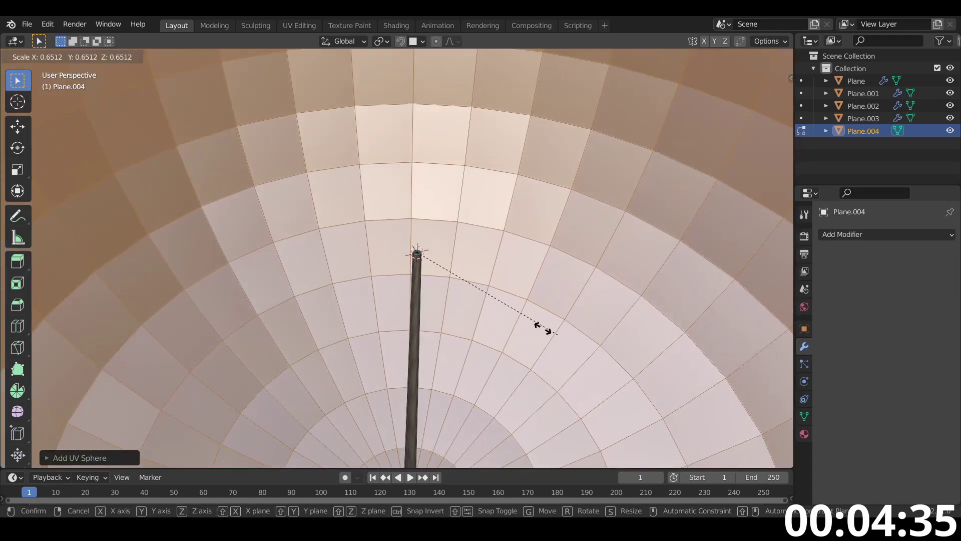
left_click(478, 309)
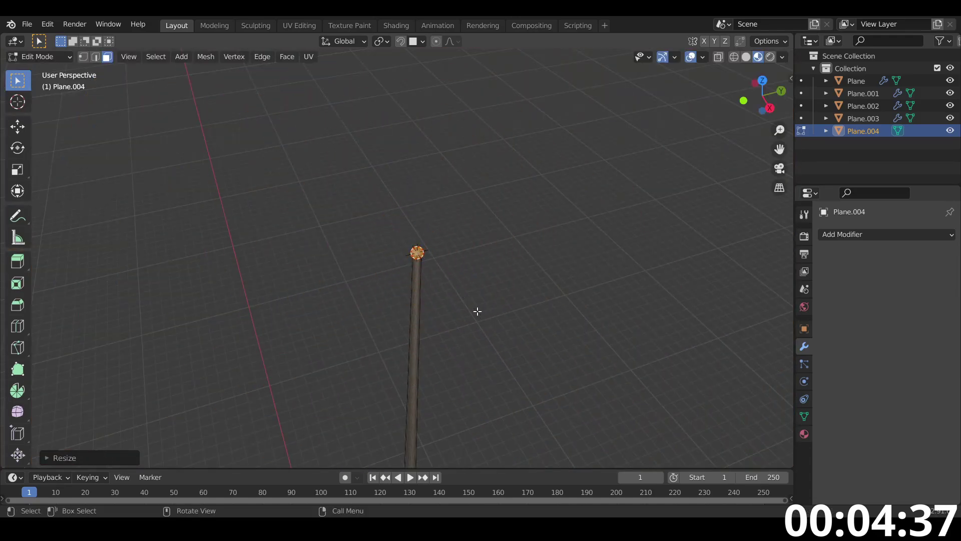
key("g")
key("z")
left_click(418, 250)
Leave edit mode and select every section of the tower, including the crown and spire.
scroll(451, 301, "down", 5)
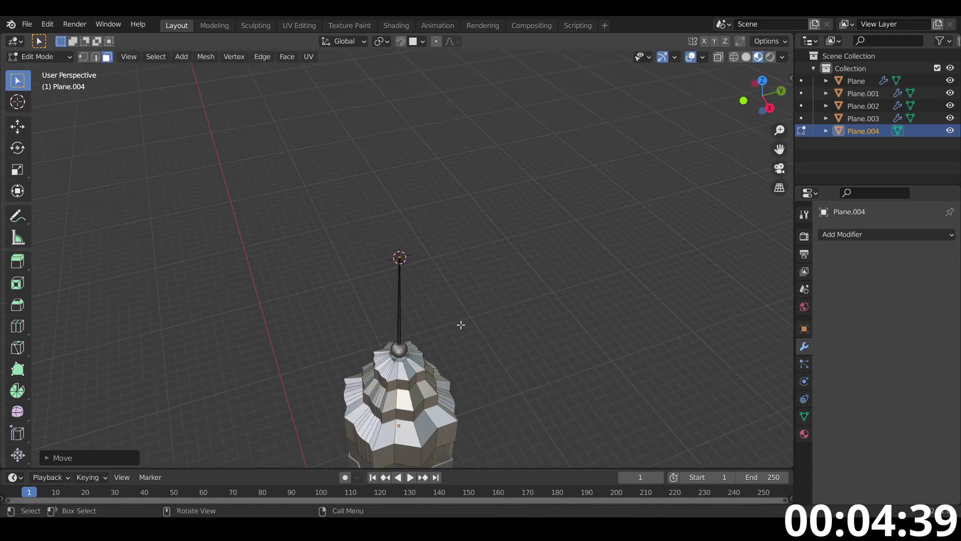
key("KP_3")
scroll(485, 296, "down", 5)
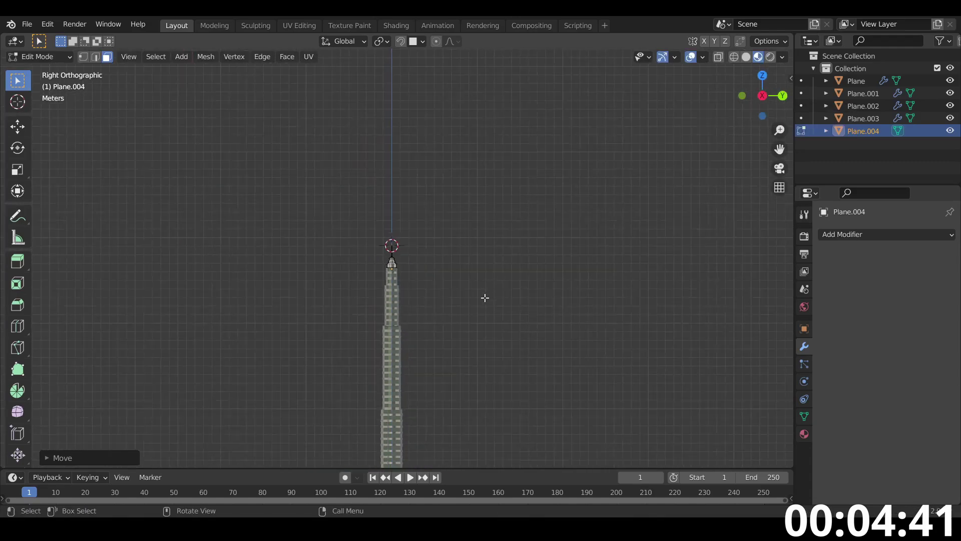
middle_click_drag(300, 281, 678, 145)
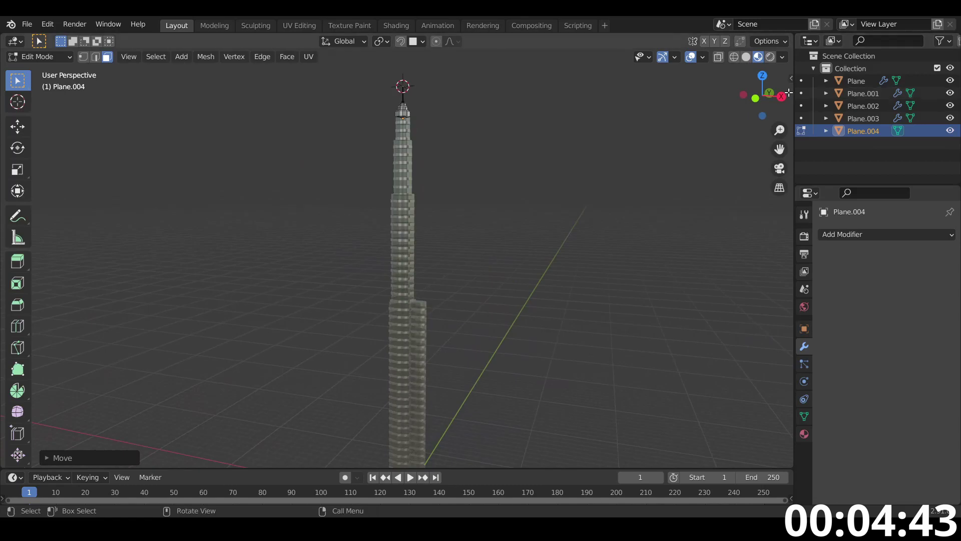
key("KP_3")
scroll(457, 249, "down", 4)
scroll(457, 259, "up", 2)
key("Tab")
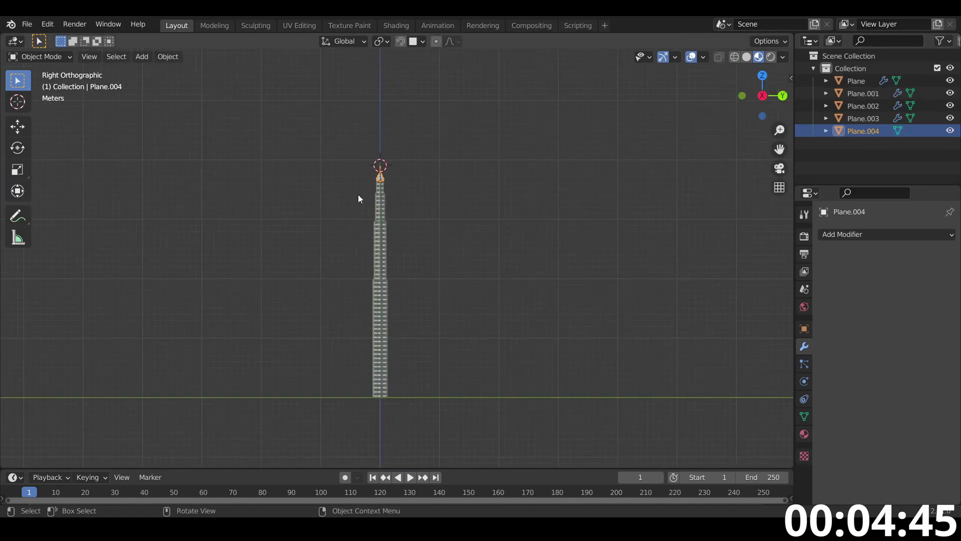
key("a")
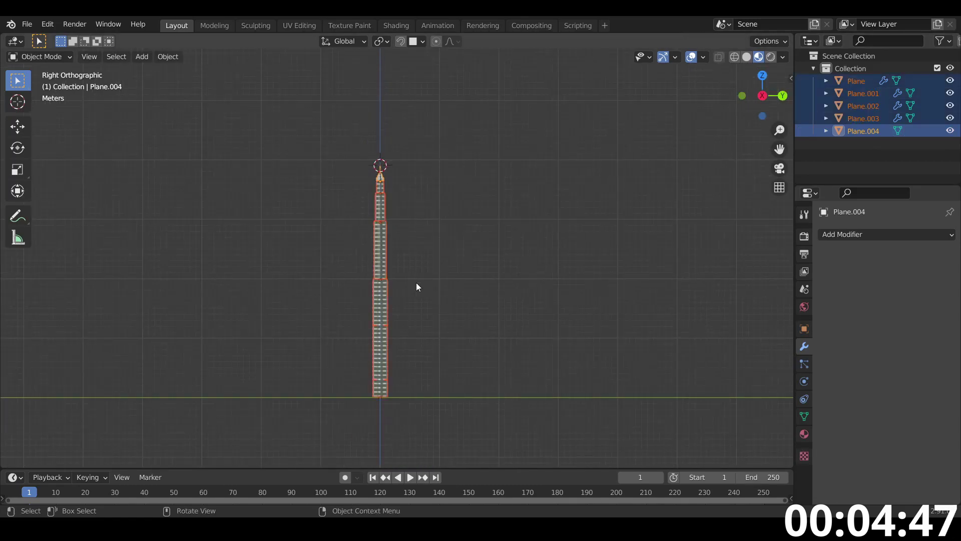
Try moving the whole selected tower 10 m along Y.
scroll(418, 293, "up", 2)
type("gy1")
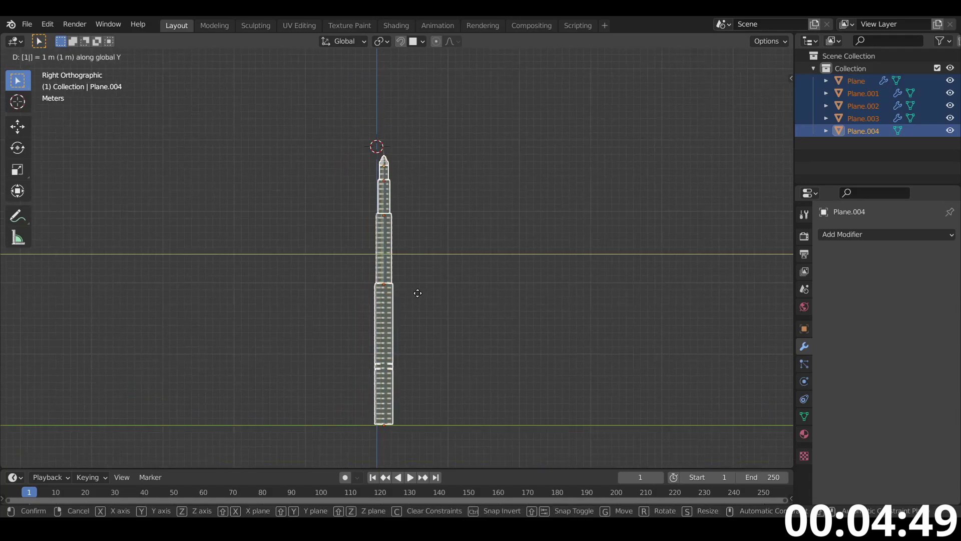
key("Escape")
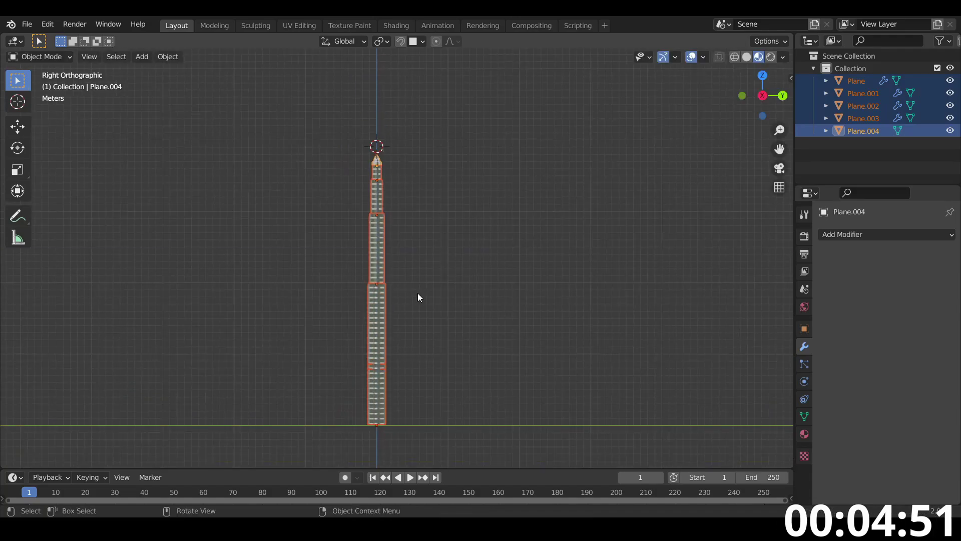
type("g")
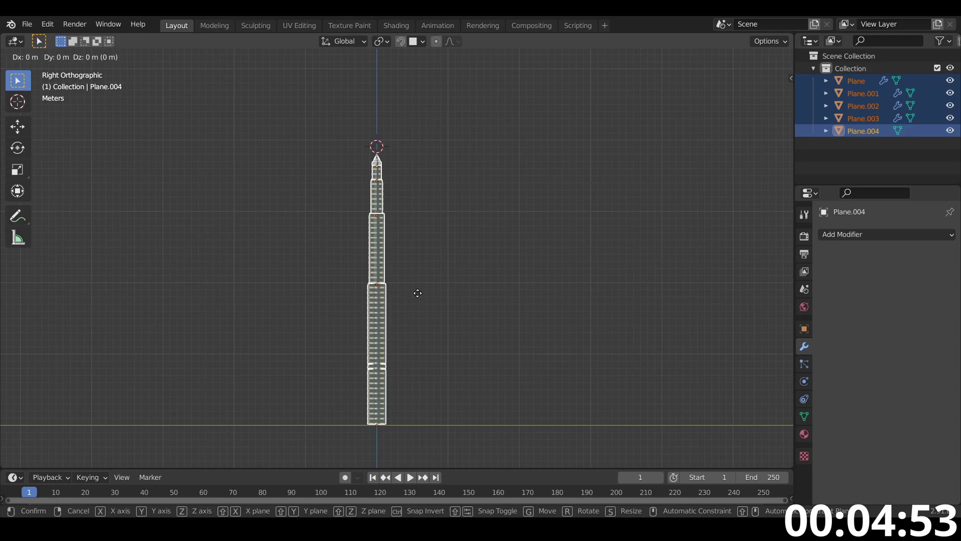
type("y10")
key("Return")
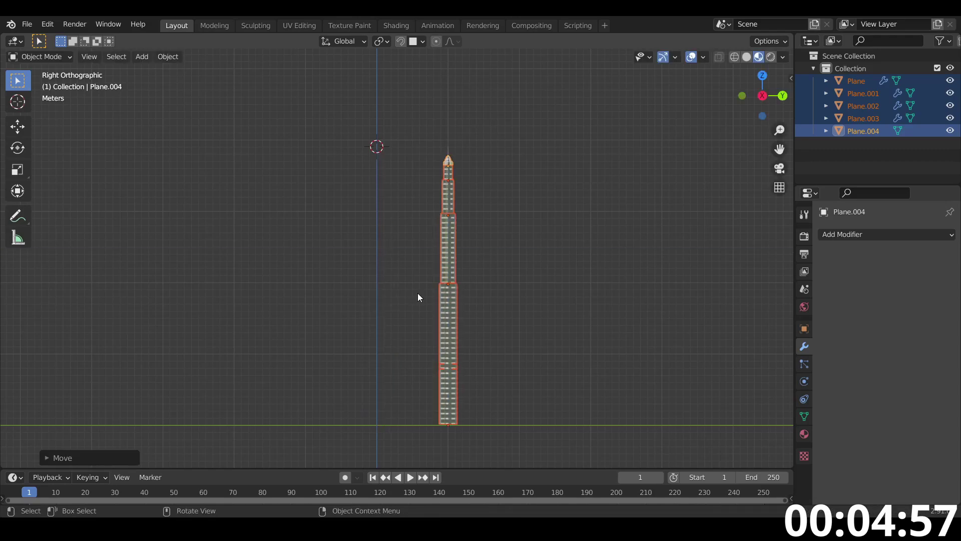
Try placing a duplicate of the tower at an offset of -20 m along Y.
key("shift+d")
type("y")
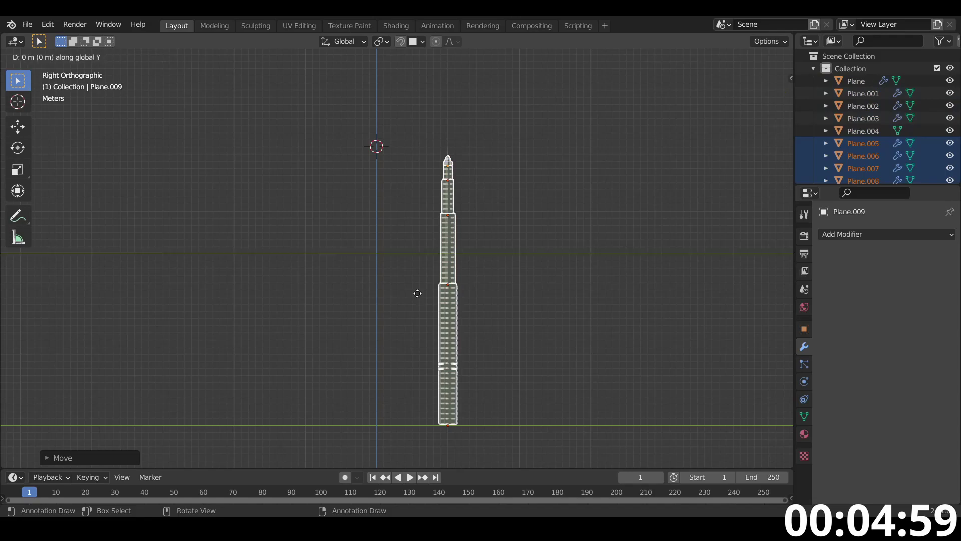
type("-20")
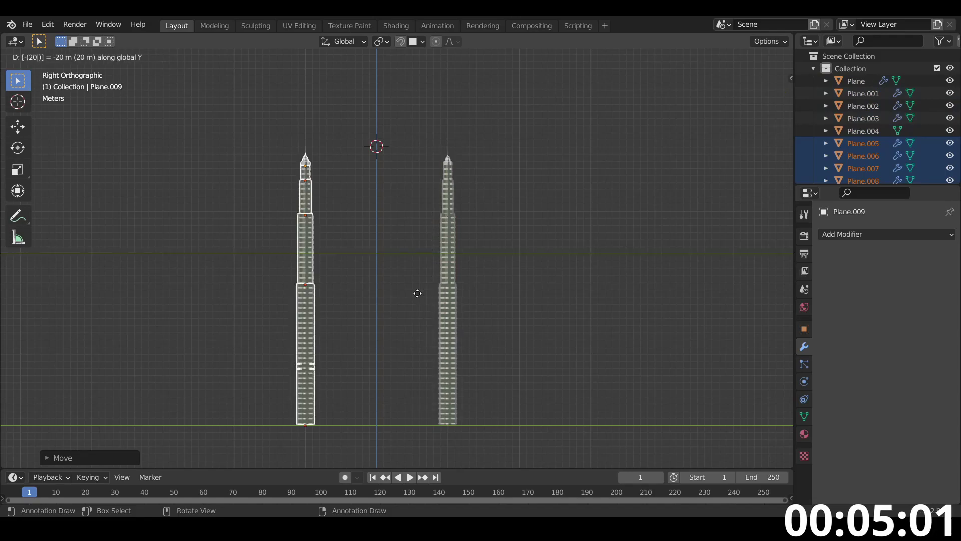
key("Return")
Try scaling both towers along Y, and undo back to the single tower before its 10 m move.
left_click_drag(235, 105, 573, 432)
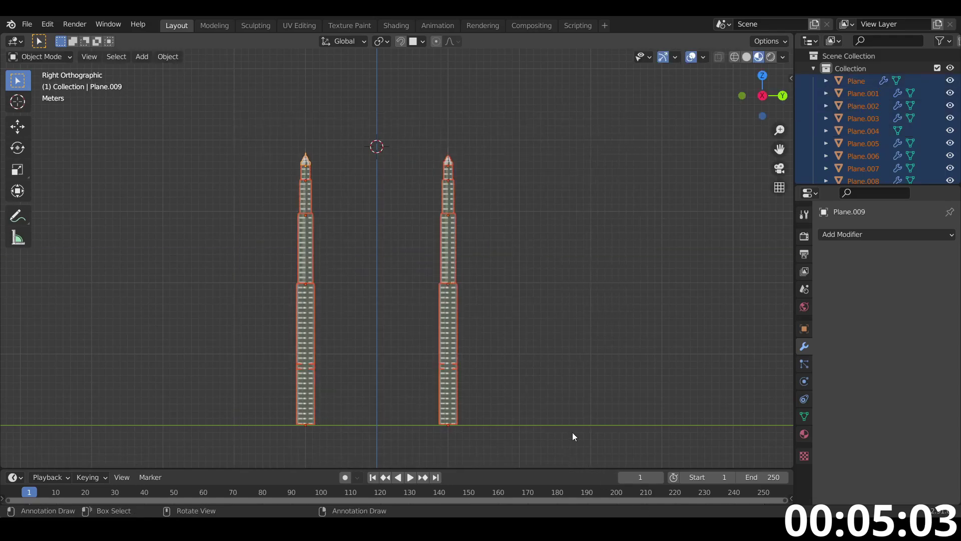
key("s")
key("y")
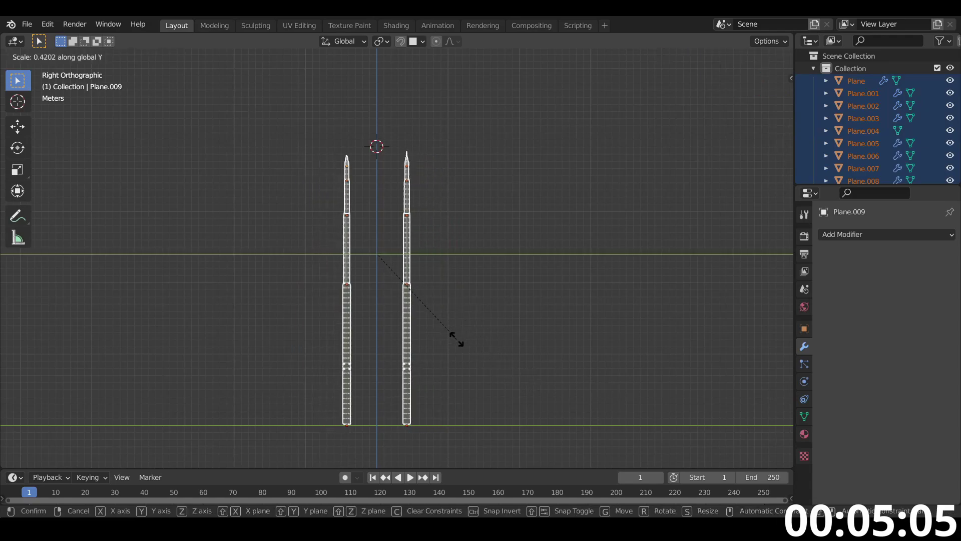
right_click(515, 350)
scroll(461, 315, "up", 2)
key("ctrl+z")
key("ctrl+z")
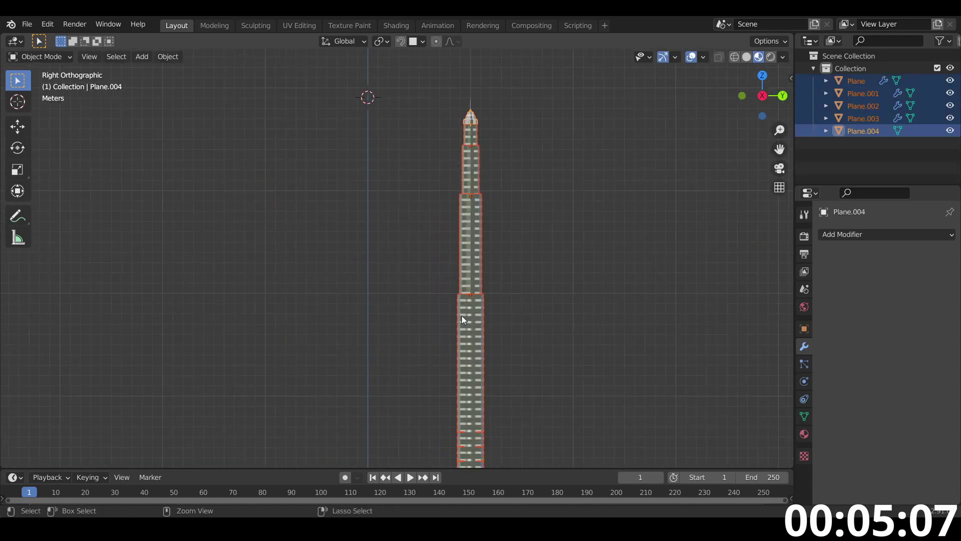
key("ctrl+z")
Move the complete tower 5 m along the Y axis.
scroll(435, 336, "down", 2)
type("gy")
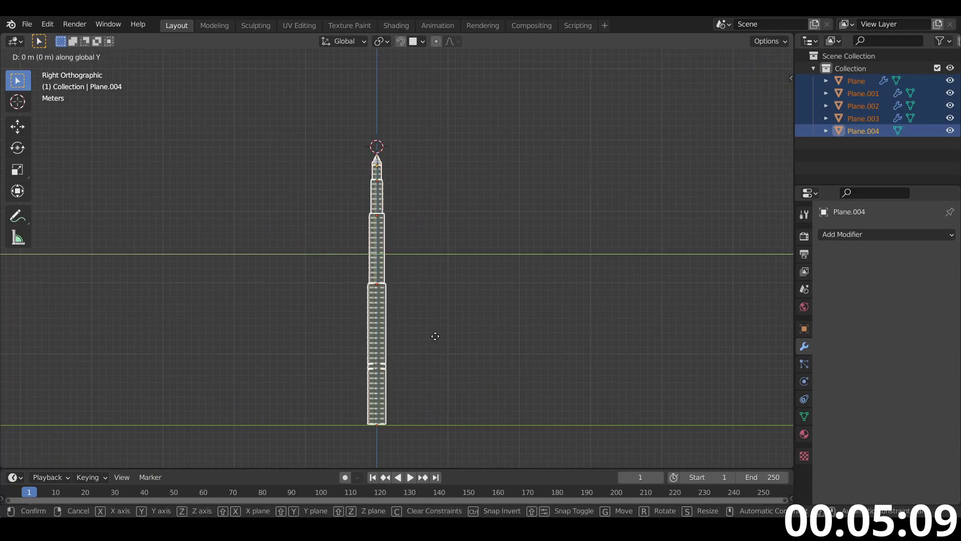
type("5")
key("Return")
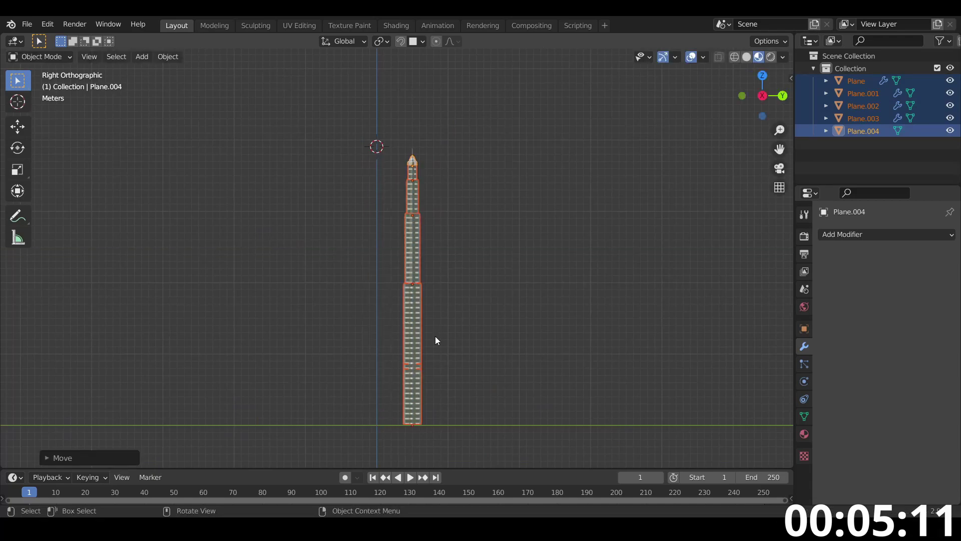
Duplicate the tower and move the copy -10 m along the Y axis.
key("shift+d")
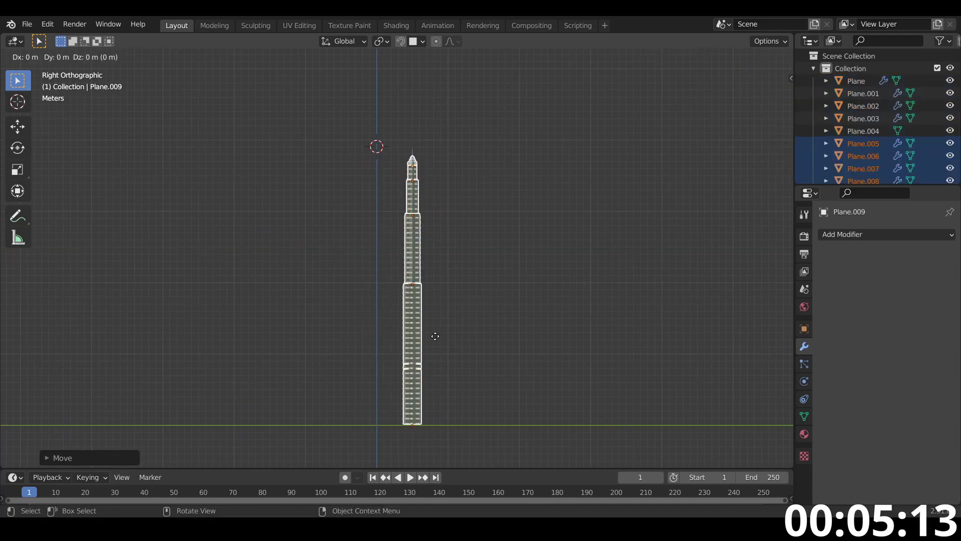
right_click(447, 334)
type("g")
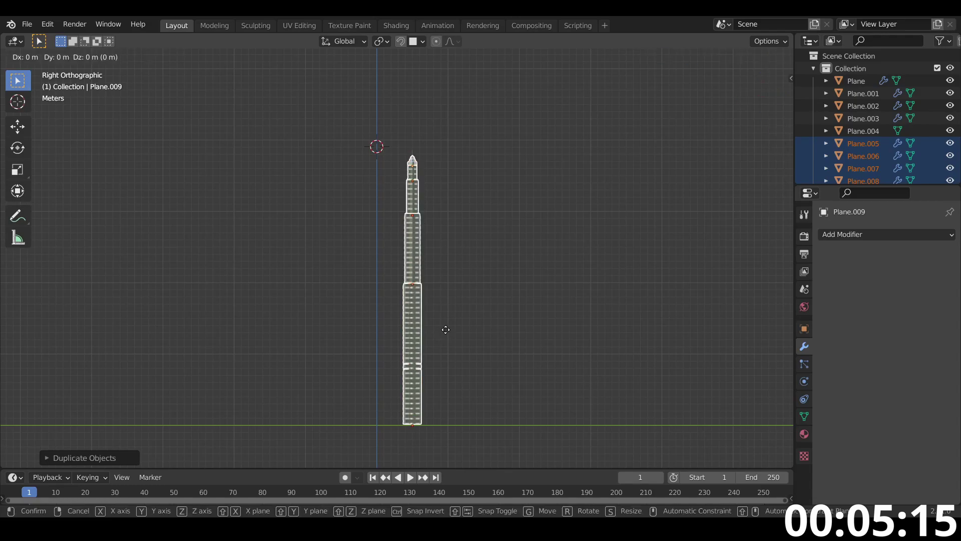
type("y-10")
key("Return")
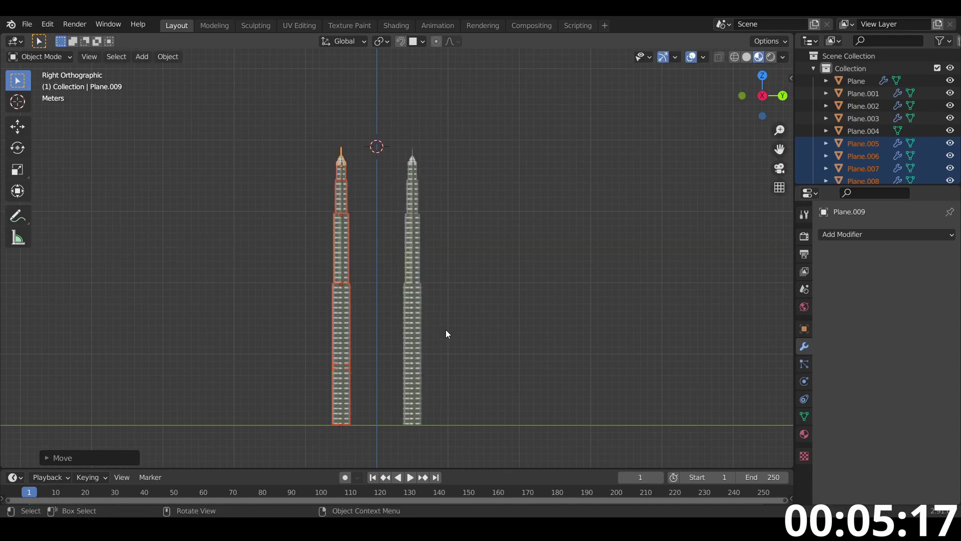
Snap the 3D cursor to the world origin and add a cube mesh there.
scroll(393, 299, "up", 6)
scroll(387, 294, "down", 3)
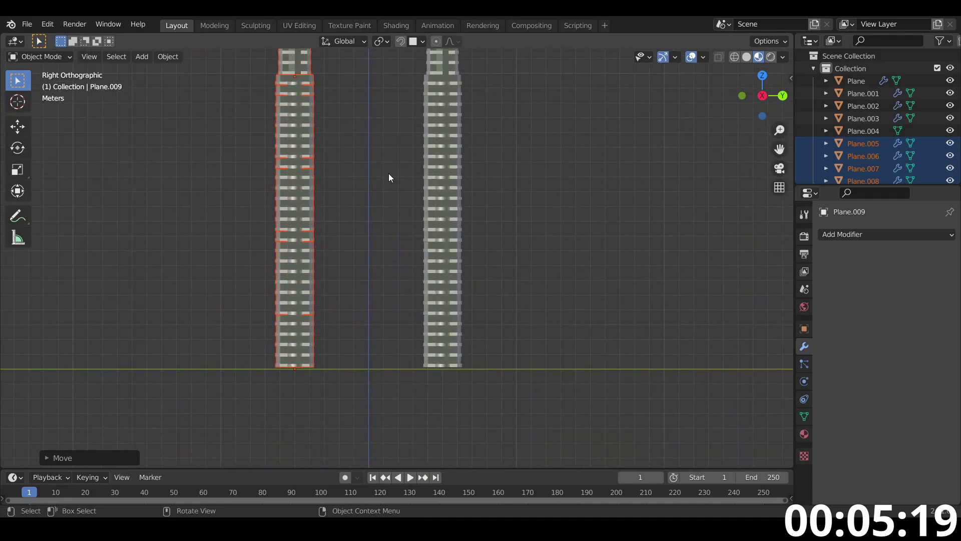
key("shift+s")
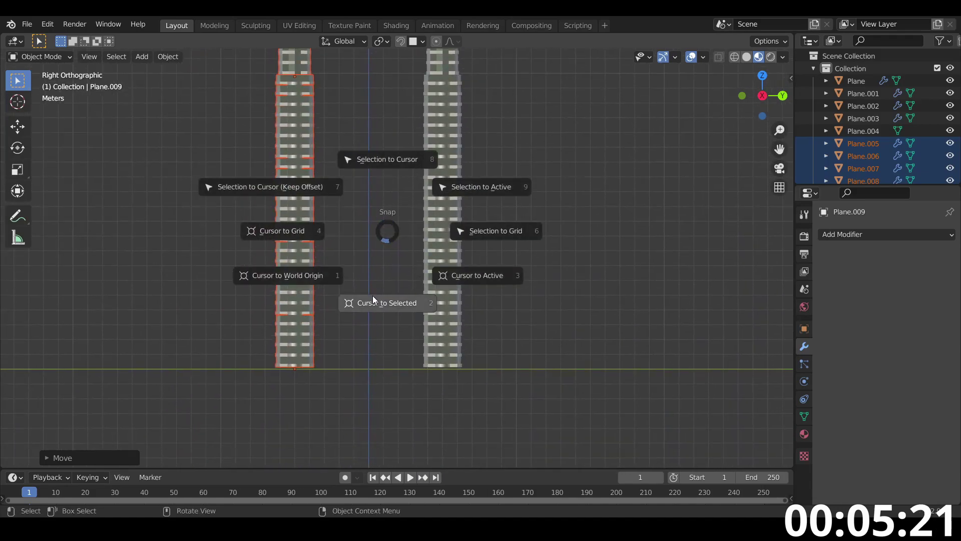
left_click(295, 278)
scroll(376, 351, "up", 4)
key("shift+a")
mouse_move(376, 261)
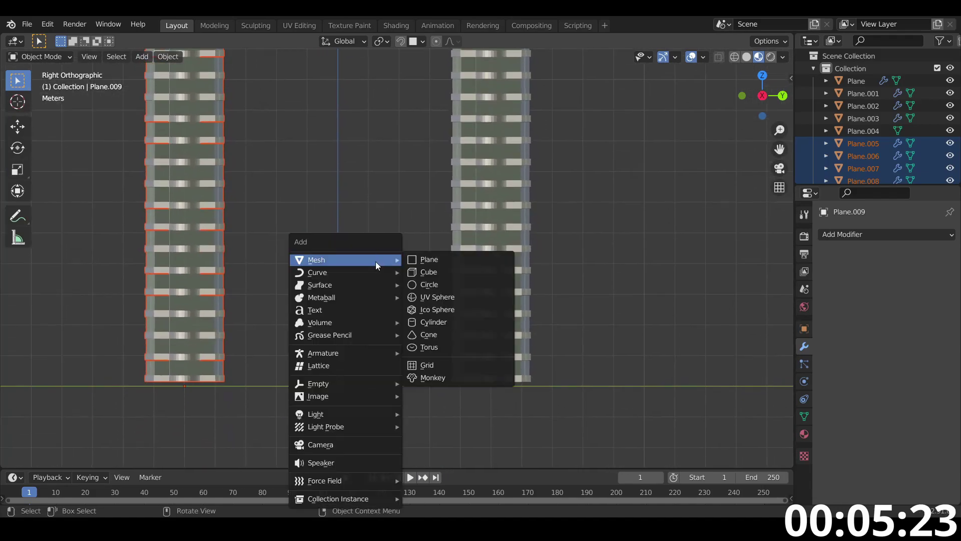
left_click(449, 272)
Raise the cube between the two towers to a Z location of about 15 m.
scroll(420, 317, "down", 5)
middle_click_drag(420, 317, 432, 389, "shift")
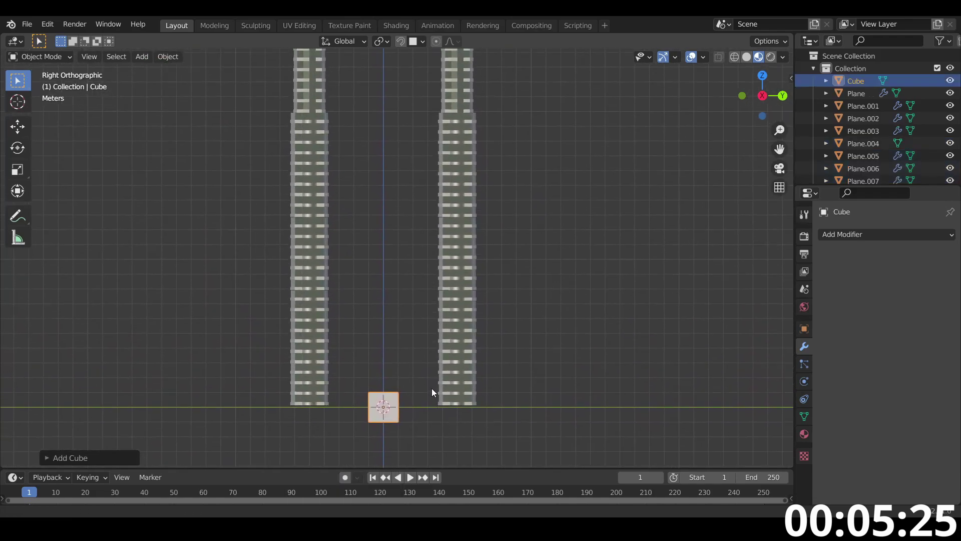
key("g")
left_click(428, 189)
scroll(428, 194, "up", 4)
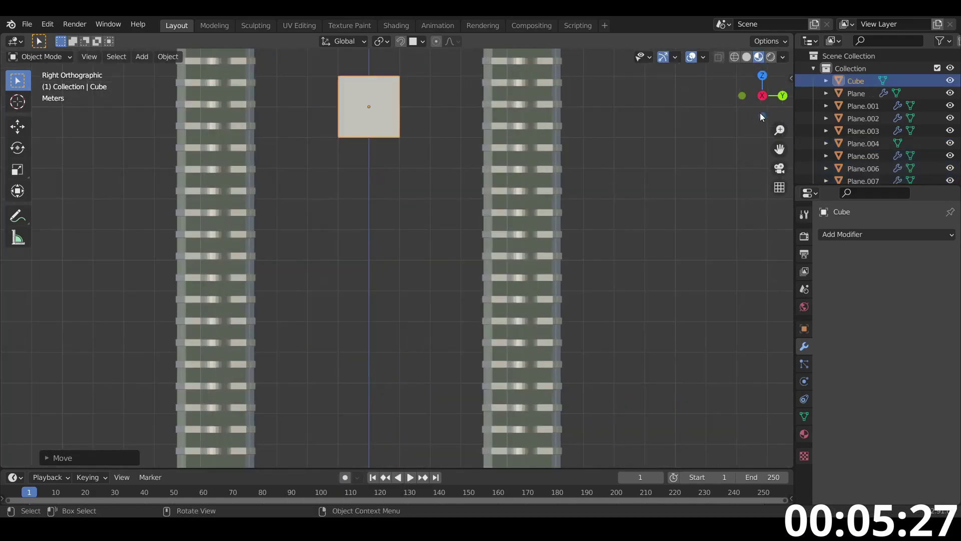
Apply AutoMirror to the cube on the X axis and on the Y axis, and return to object mode.
key("n")
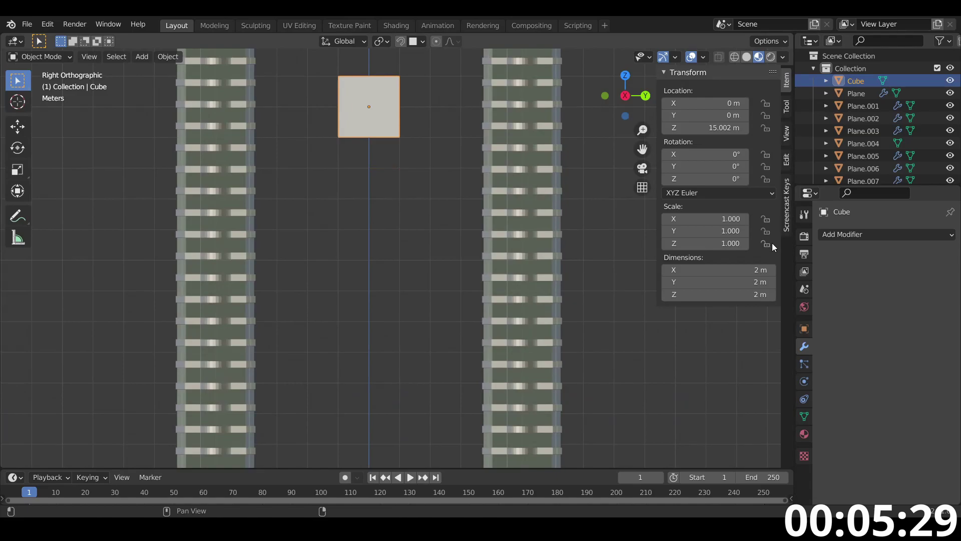
left_click(786, 159)
left_click(686, 87)
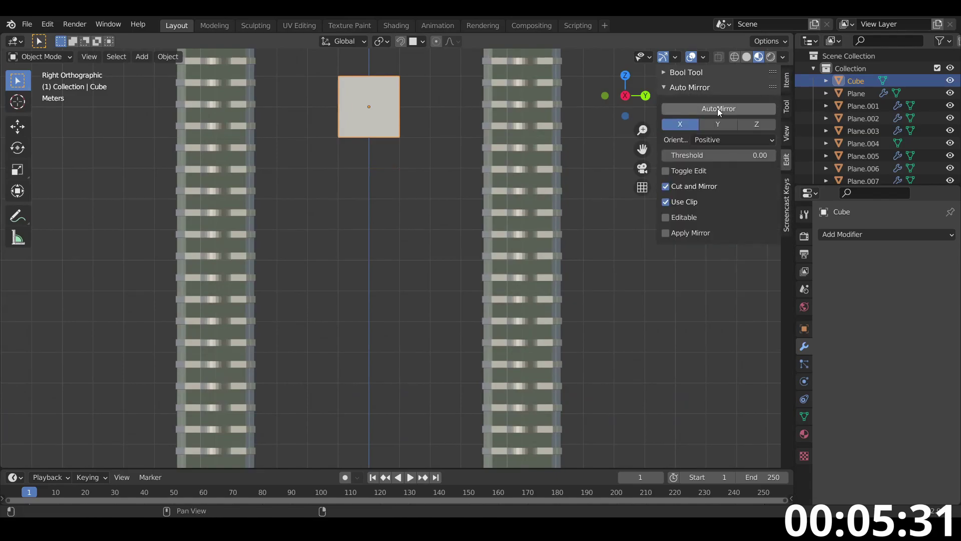
left_click(718, 94)
middle_click_drag(481, 210, 583, 122)
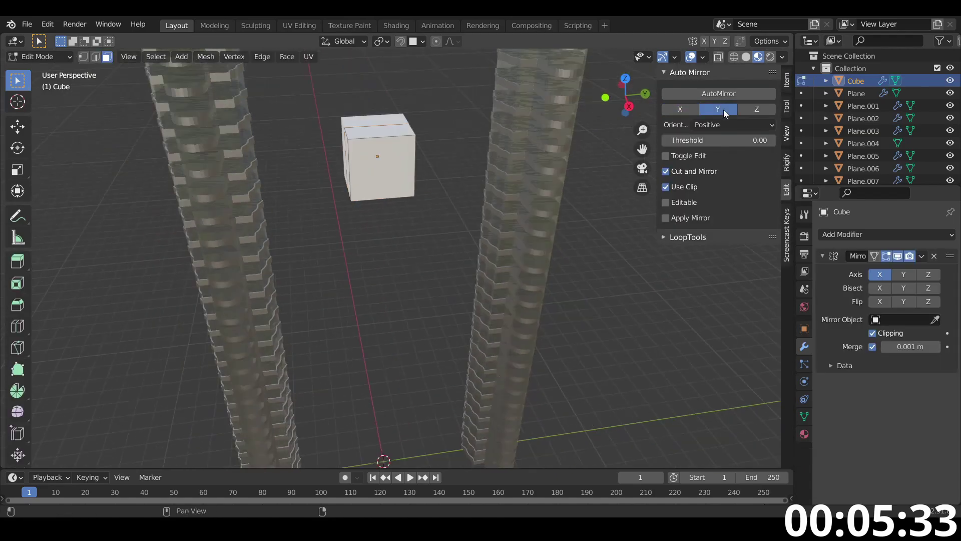
left_click(718, 92)
middle_click_drag(435, 175, 637, 80)
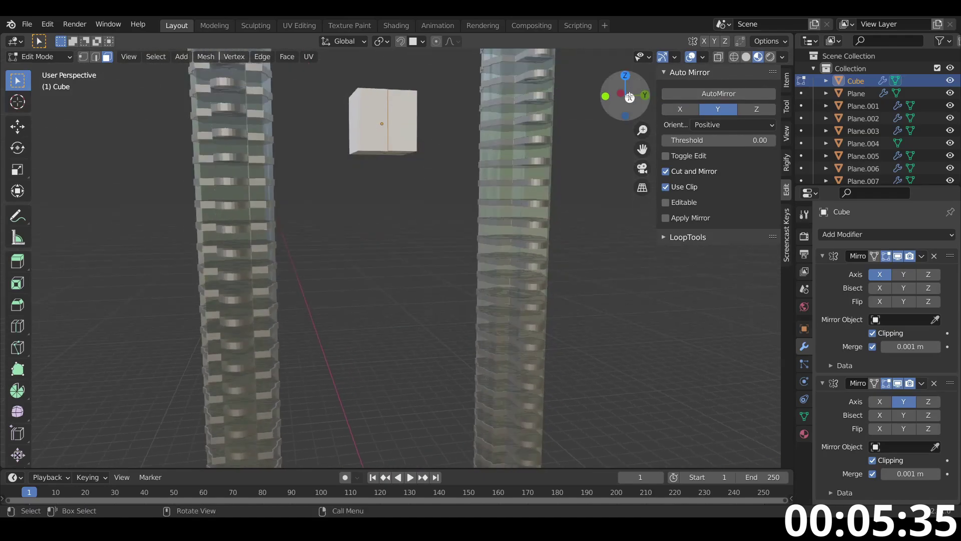
left_click(630, 97)
key("Tab")
Flatten the cube along Z into a slab about a third of its original height.
scroll(425, 199, "up", 2)
key("s")
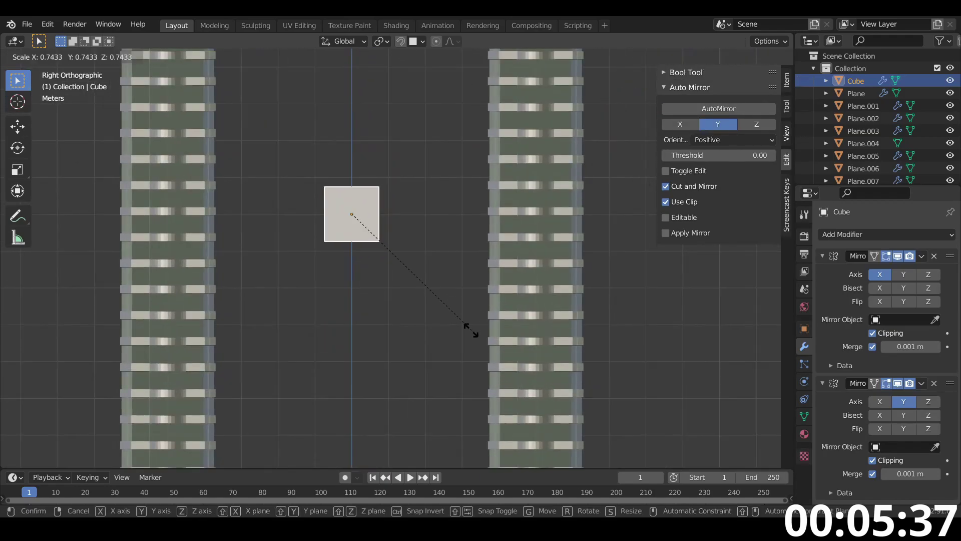
key("z")
left_click(410, 264)
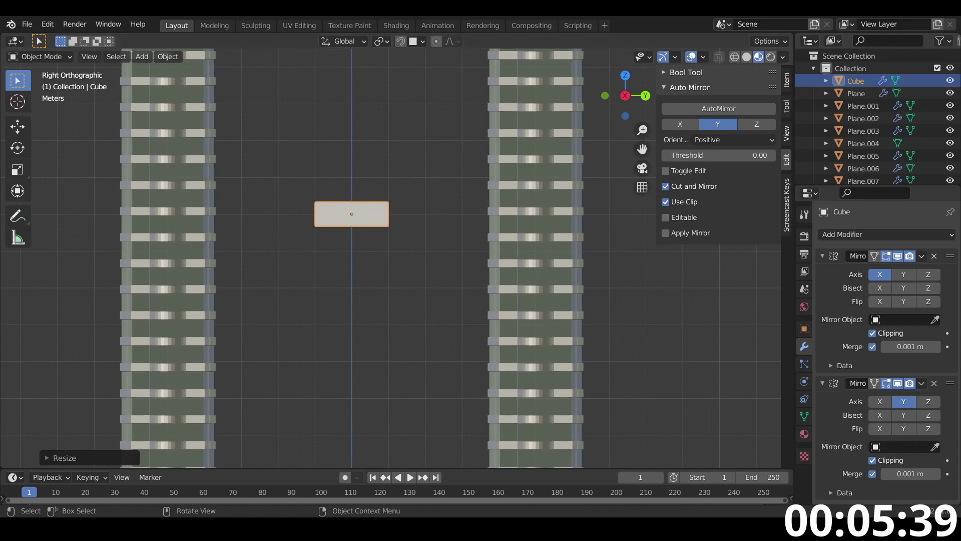
Stretch the slab along Y until its ends reach both towers, forming a connecting bridge.
left_click(626, 75)
key("s")
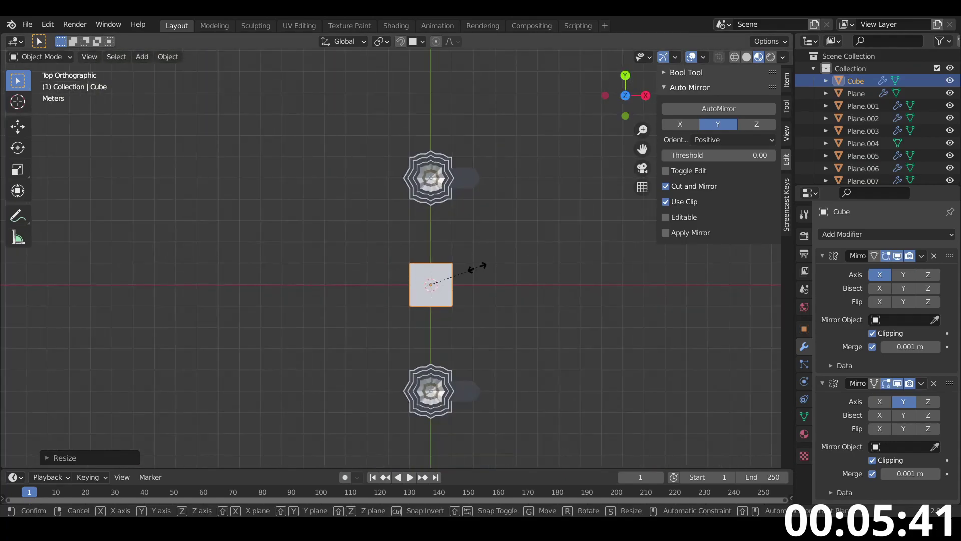
key("y")
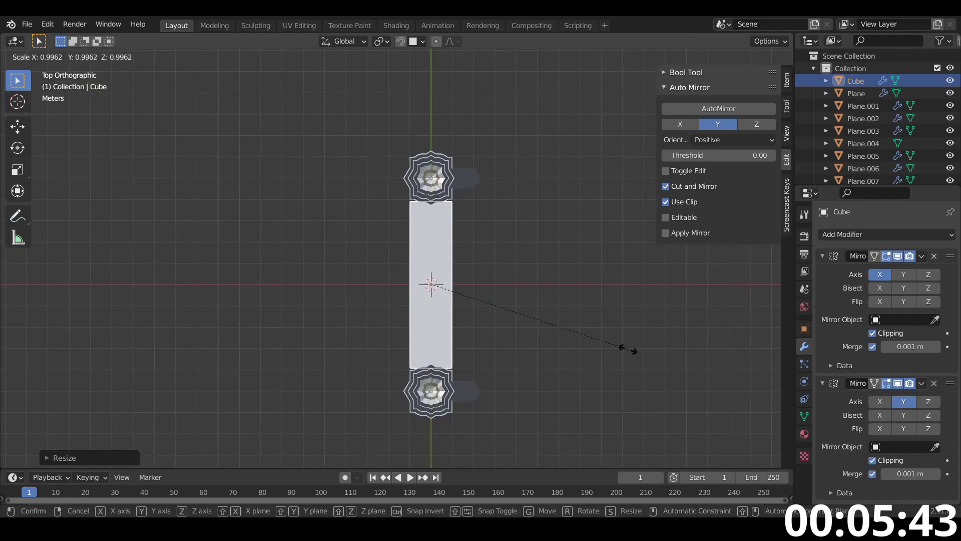
left_click(528, 331)
middle_click_drag(528, 331, 412, 224)
scroll(411, 224, "up", 4)
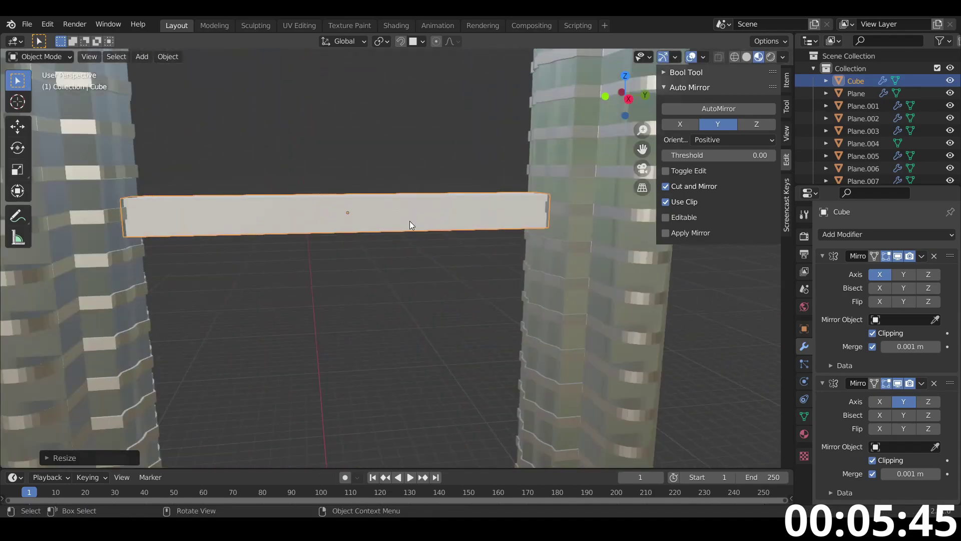
Cut a centred lengthwise edge loop around the bridge and bevel it into one wide band almost reaching the upper and lower edges.
left_click(629, 99)
scroll(408, 237, "up", 5)
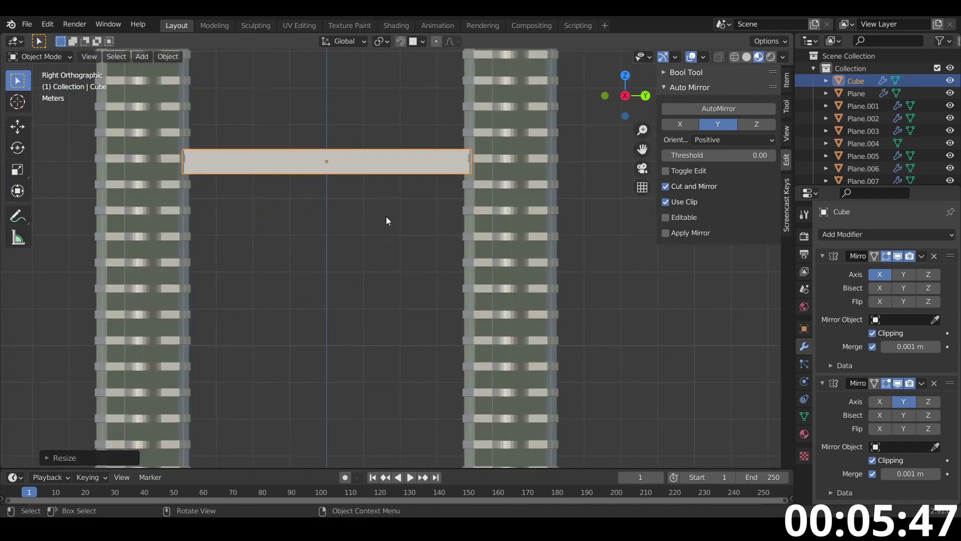
key("Tab")
key("ctrl+r")
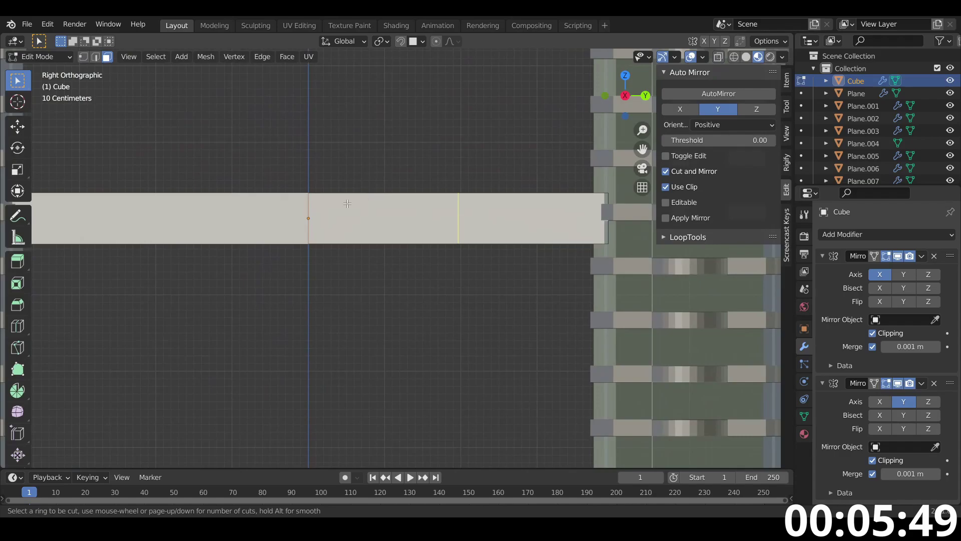
left_click(304, 205)
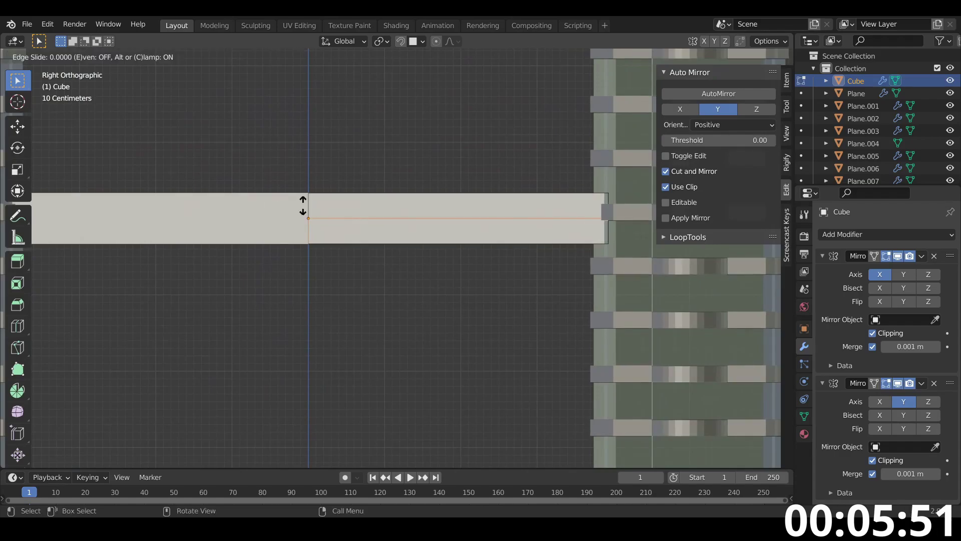
right_click(311, 208)
key("ctrl+b")
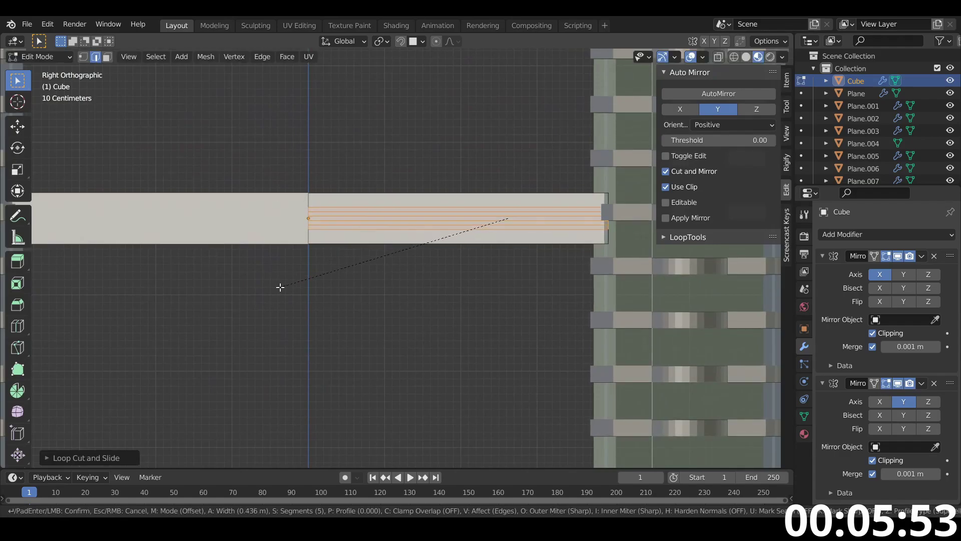
scroll(230, 325, "down", 3)
left_click(228, 320)
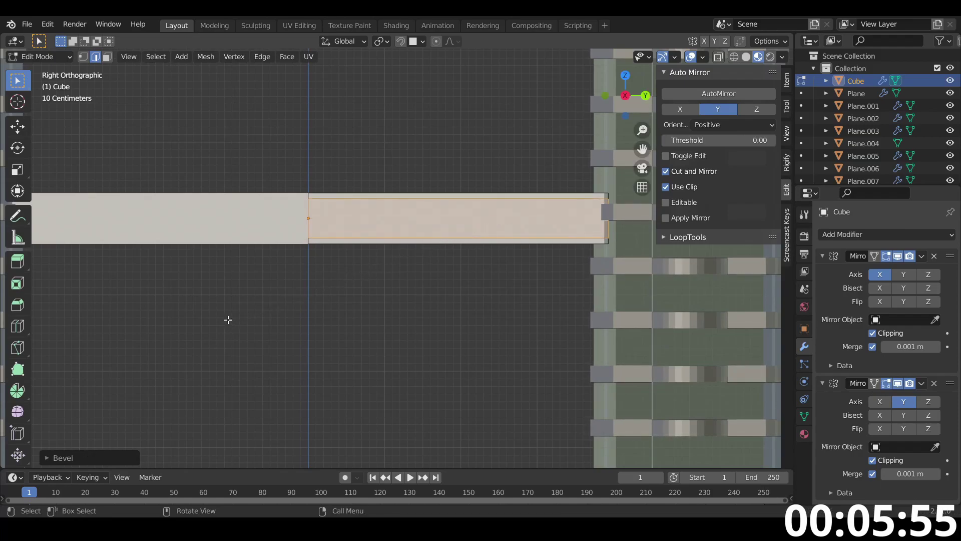
Select the entire bridge mesh and give it the existing material named Material.
left_click(338, 228)
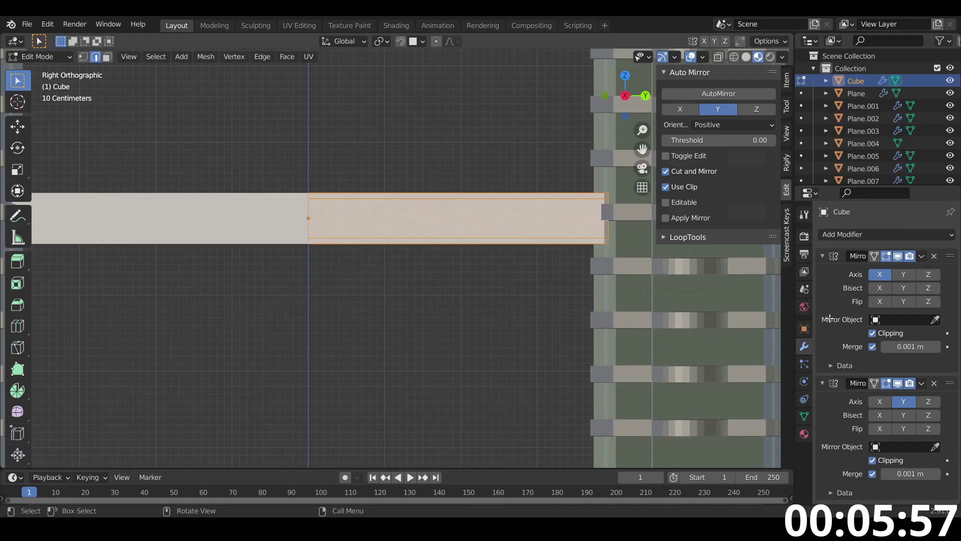
left_click(804, 434)
left_click(825, 286)
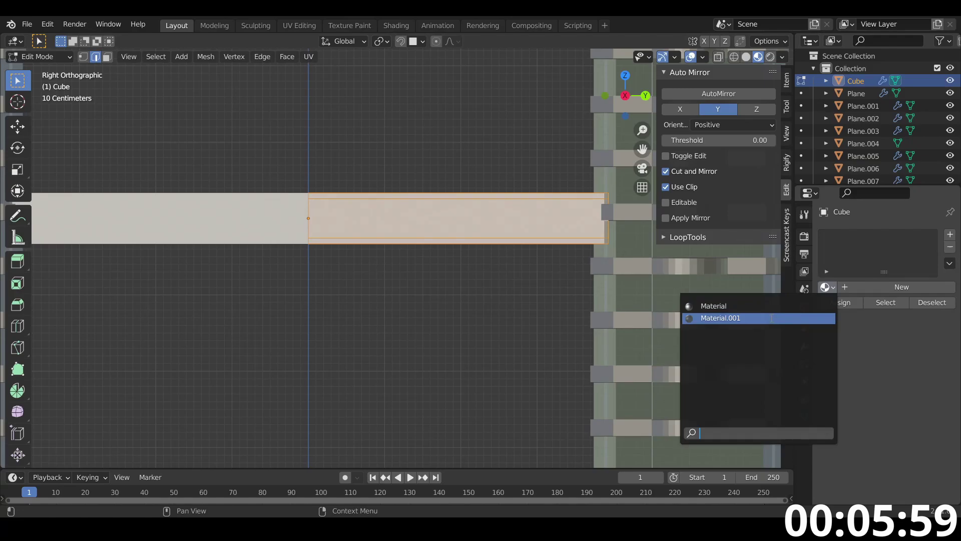
left_click(716, 306)
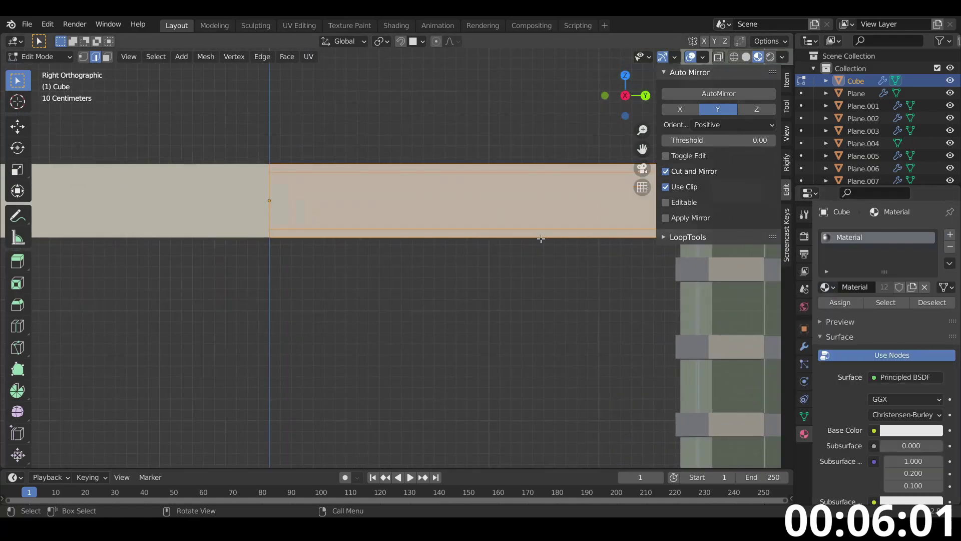
Select the wide side face of the bridge and assign it Material.001 in a second material slot.
left_click(398, 215)
key("3")
middle_click_drag(381, 210, 397, 179)
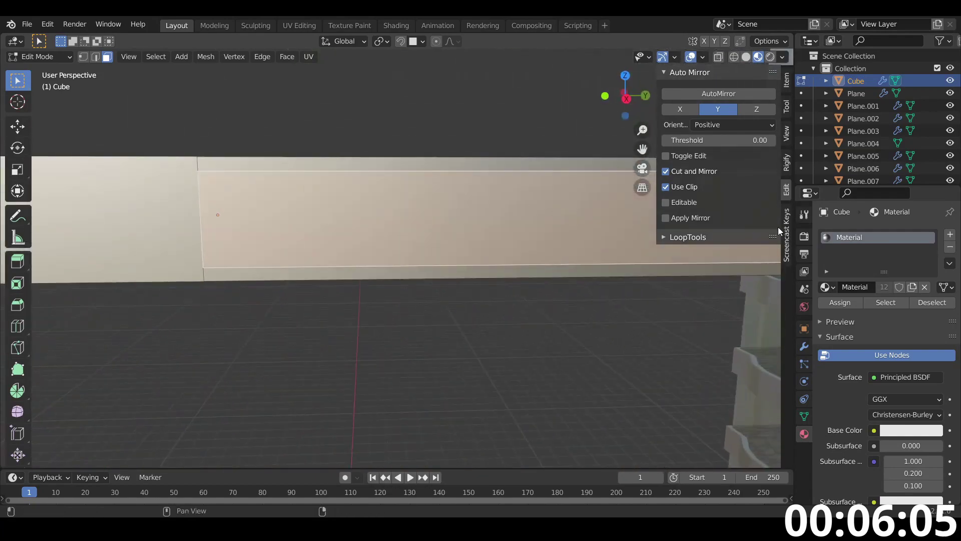
left_click(949, 235)
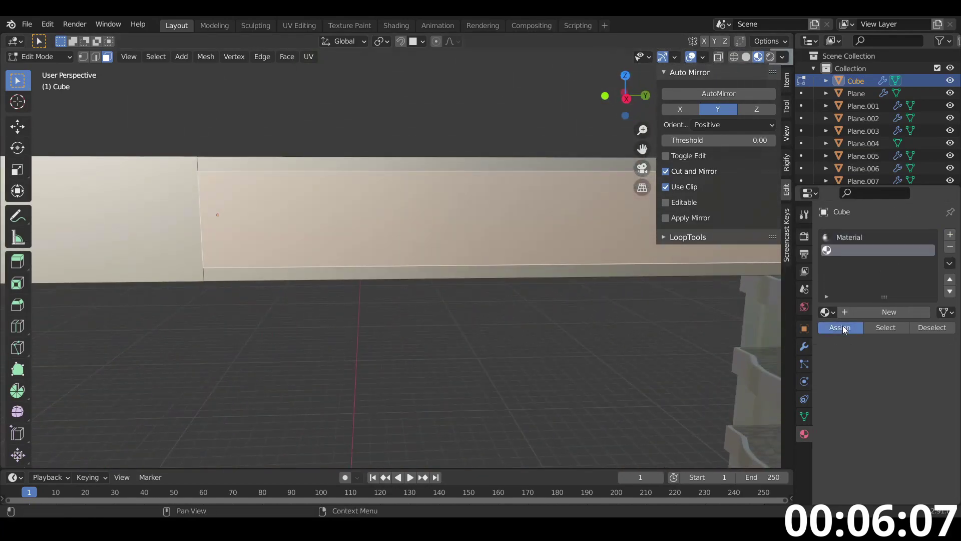
left_click(845, 328)
left_click(826, 312)
left_click(711, 341)
scroll(370, 270, "down", 4)
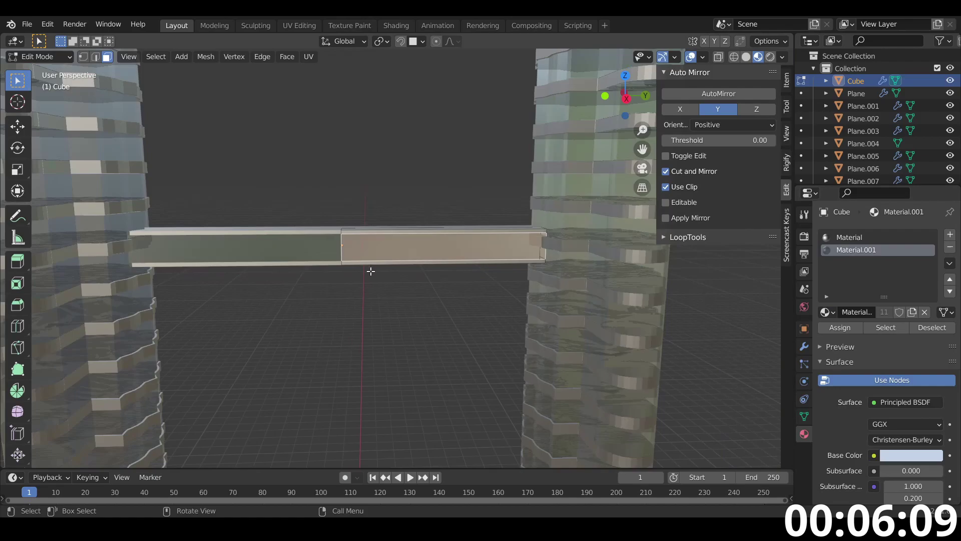
Cut a crosswise edge loop around the bridge and slide it close to the mirror centre.
scroll(358, 262, "up", 5)
key("ctrl+r")
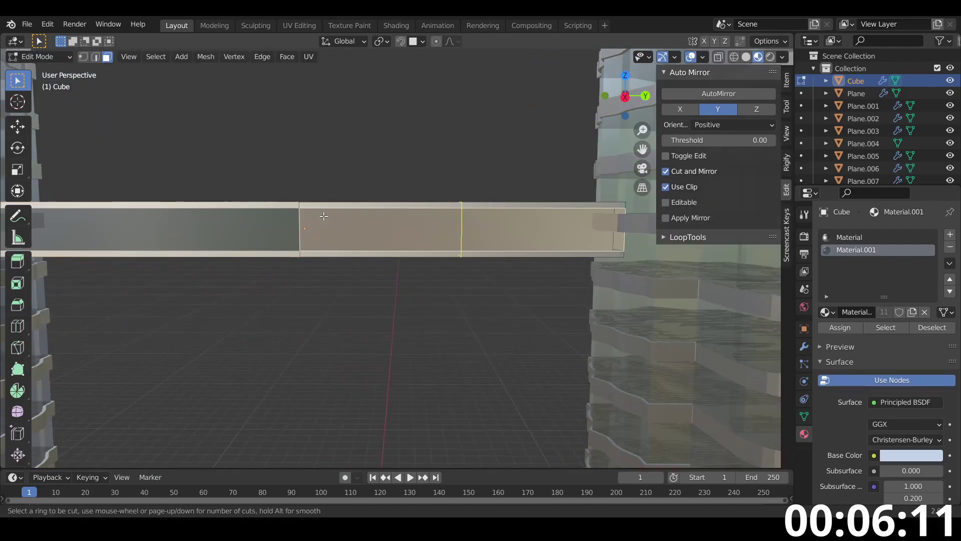
left_click(324, 215)
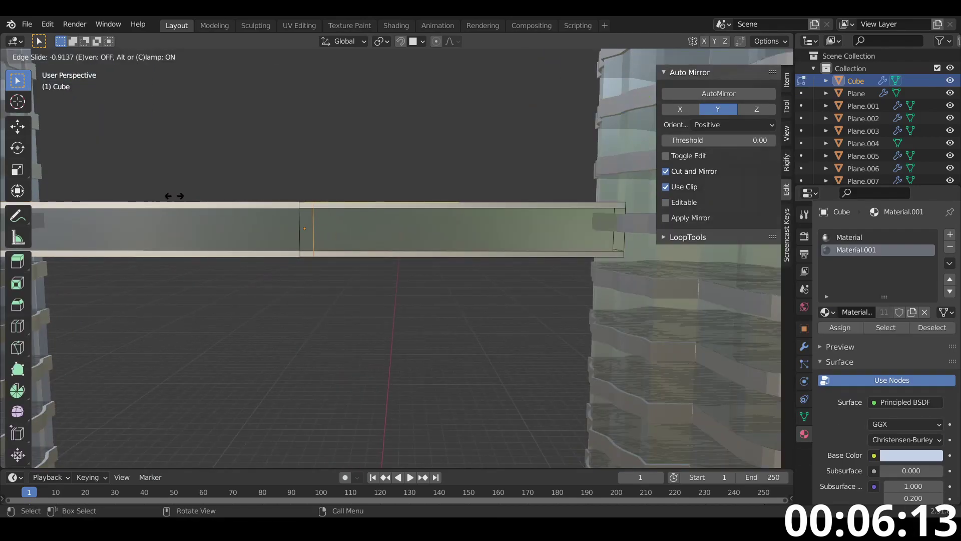
left_click(176, 196)
Select the narrow ring of faces at the bridge's centre and extrude it outward along normals into a raised collar.
key("3")
left_click(307, 224)
scroll(321, 229, "up", 1)
middle_click_drag(346, 243, 409, 288, "shift")
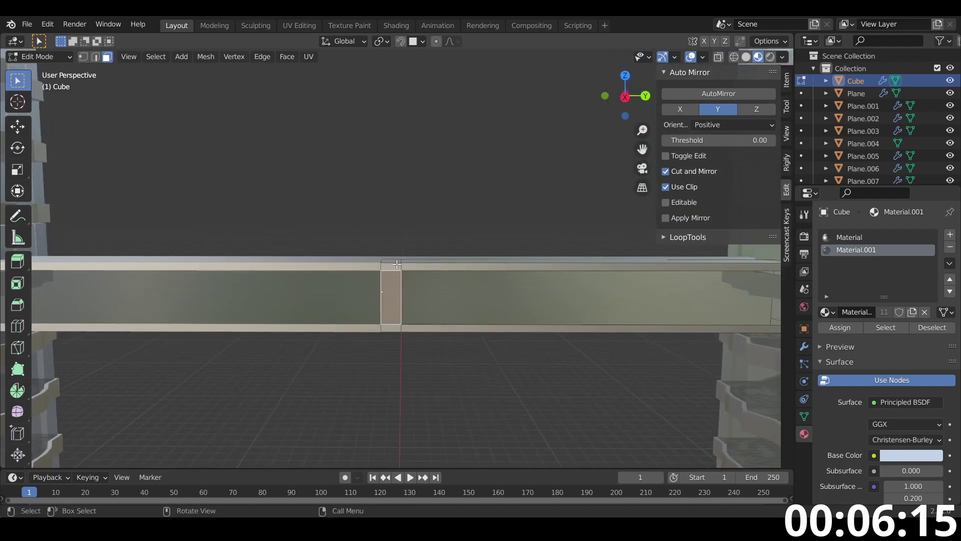
left_click(392, 265)
key("space")
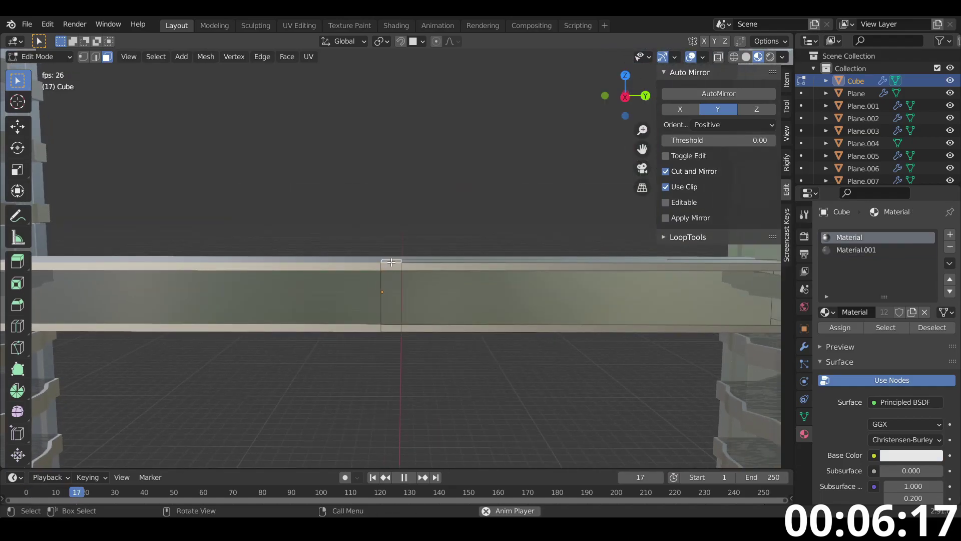
key("space")
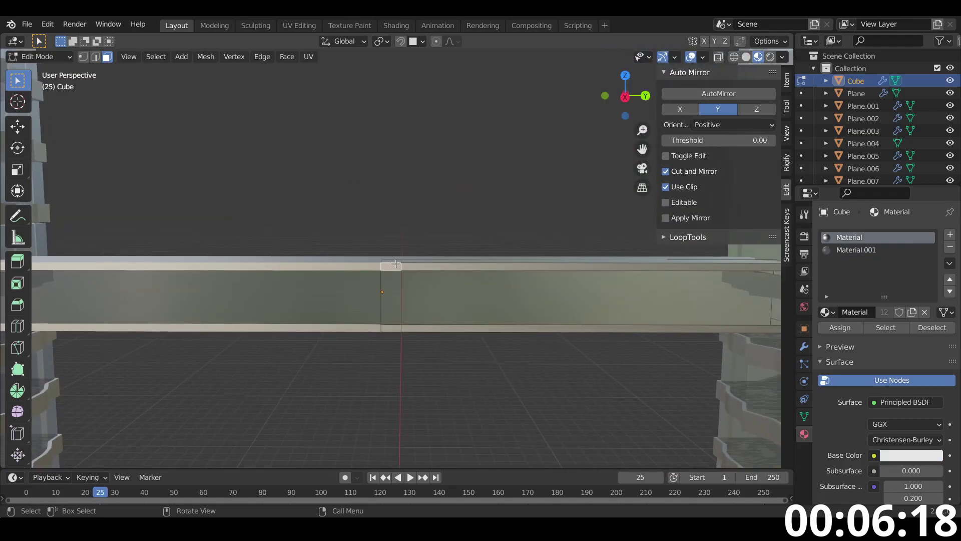
left_click(392, 308)
middle_click_drag(392, 309, 395, 271)
key("alt+e")
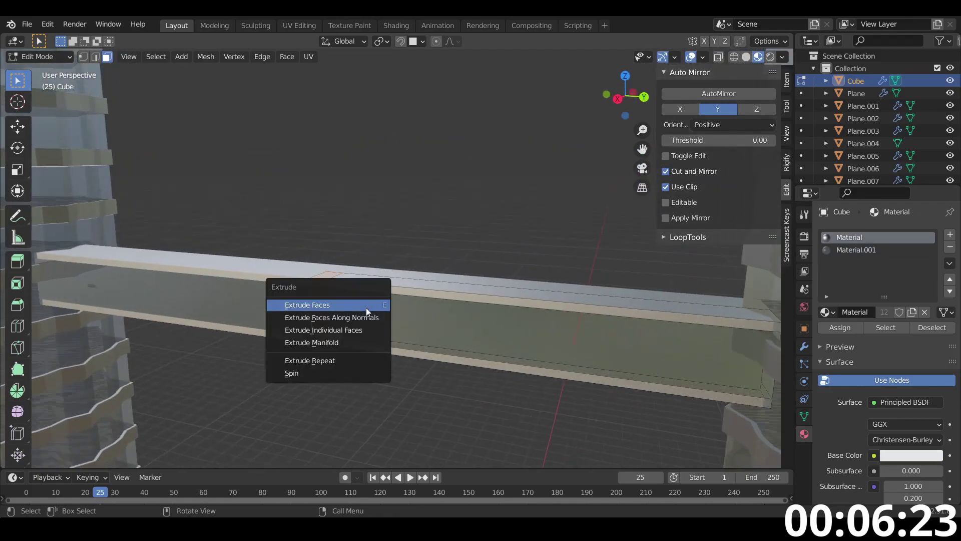
left_click(370, 326)
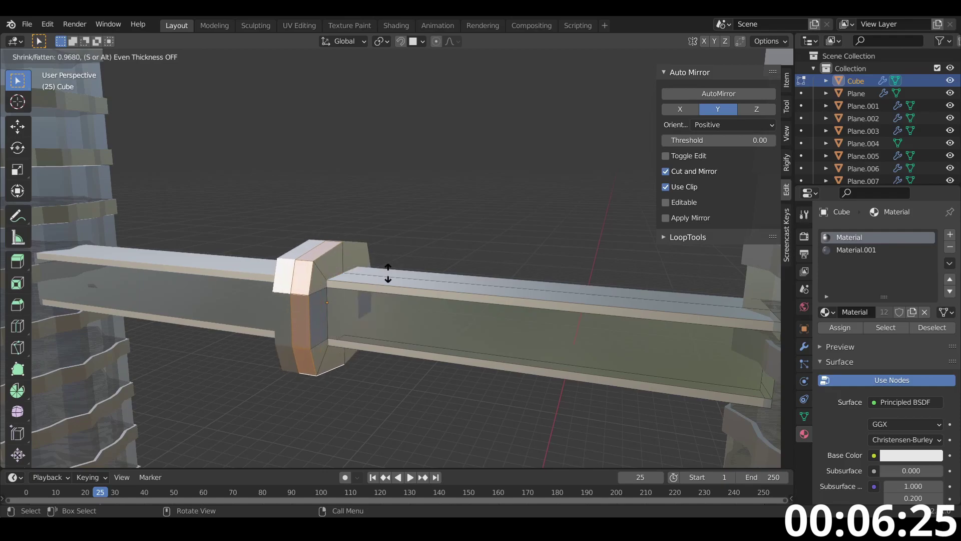
left_click(371, 305)
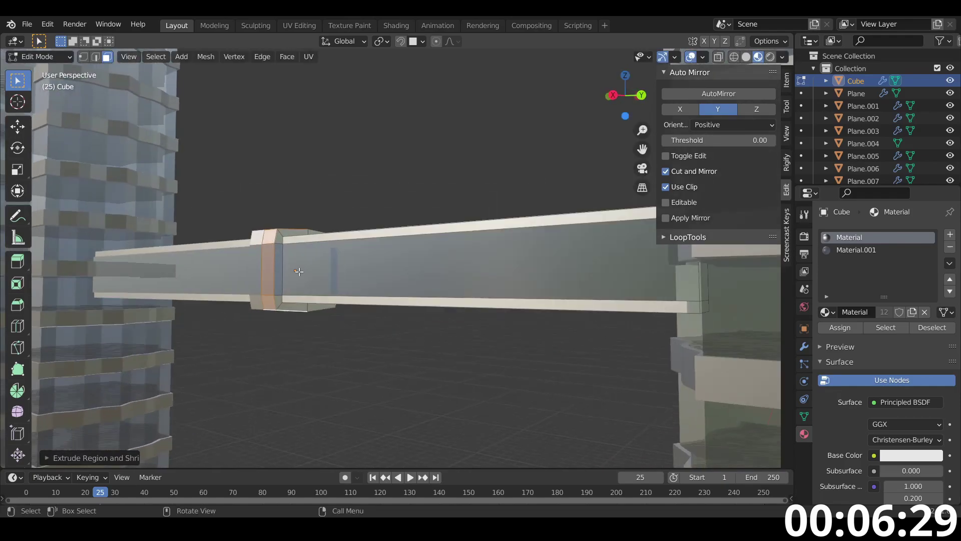
Grow the selection to cover the whole collar and assign Material to it.
scroll(299, 272, "up", 2)
key("ctrl+KP_Add")
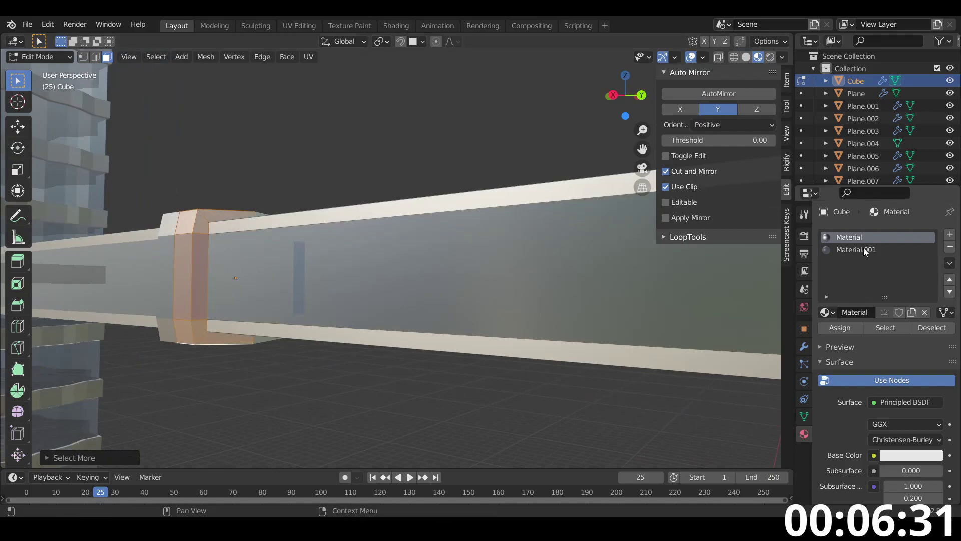
left_click(850, 326)
Cut an edge loop lengthwise along the underside of the bridge and collar without sliding it.
middle_click_drag(371, 294, 425, 258)
scroll(425, 294, "down", 3)
key("ctrl+r")
left_click(343, 207)
right_click(342, 205)
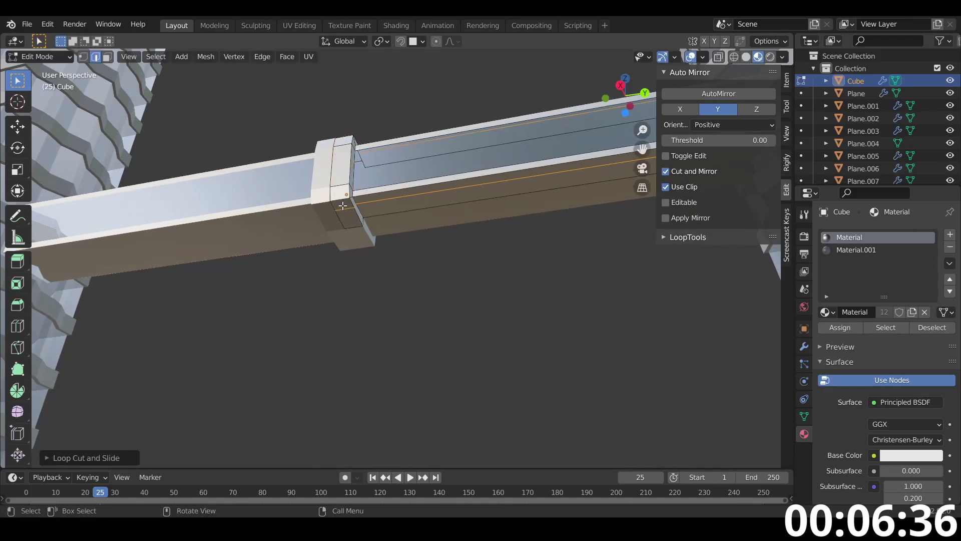
In the right orthographic view, extrude a diagonal strut from the collar's underside down to a band on the tower.
key("alt+a")
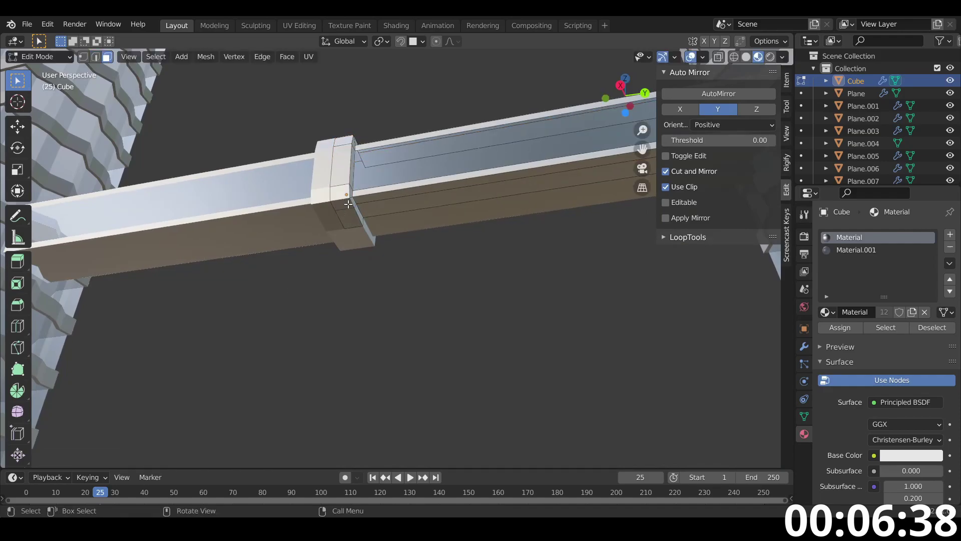
left_click(620, 86)
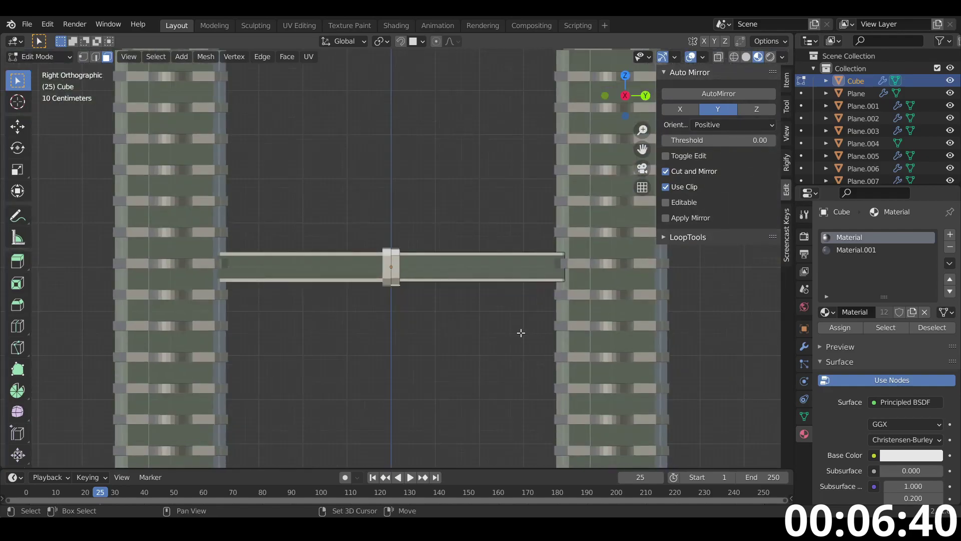
scroll(530, 351, "up", 3)
middle_click_drag(535, 358, 435, 240, "shift")
right_click(470, 284, "ctrl")
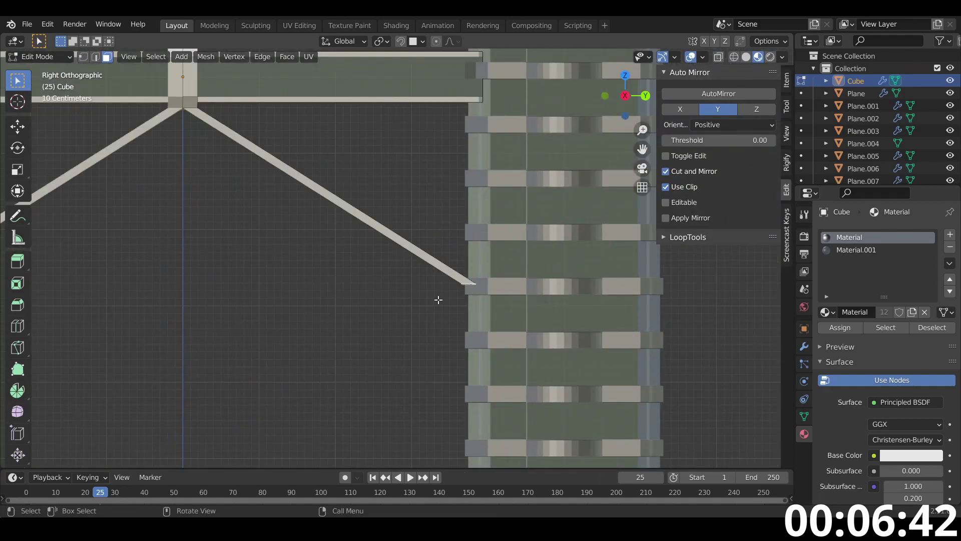
Rotate the strut's end face 90° about the X axis so it stands upright against the tower.
scroll(438, 298, "up", 4)
middle_click_drag(438, 298, 525, 317)
key("r")
key("x")
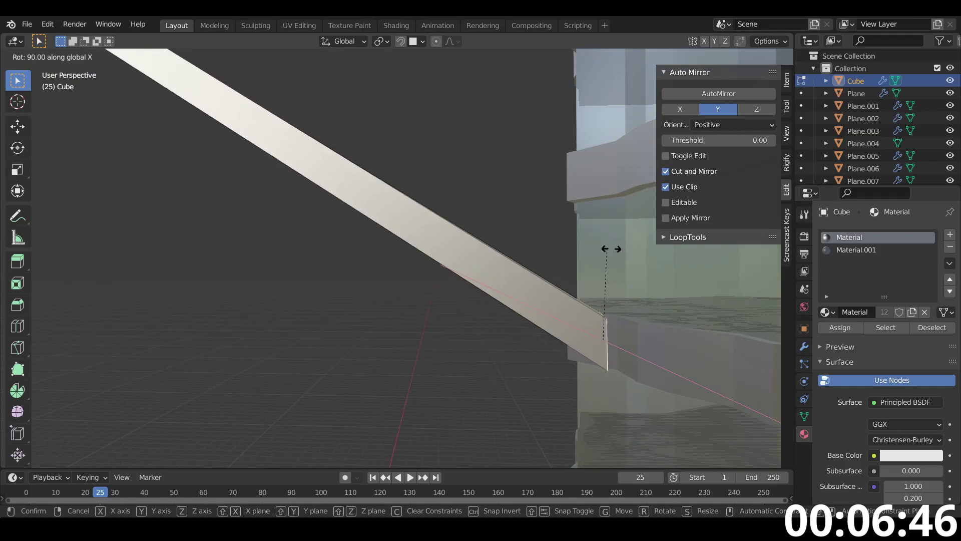
left_click(607, 246)
scroll(557, 273, "down", 5)
middle_click_drag(545, 273, 446, 281)
scroll(443, 283, "down", 3)
scroll(314, 185, "up", 3)
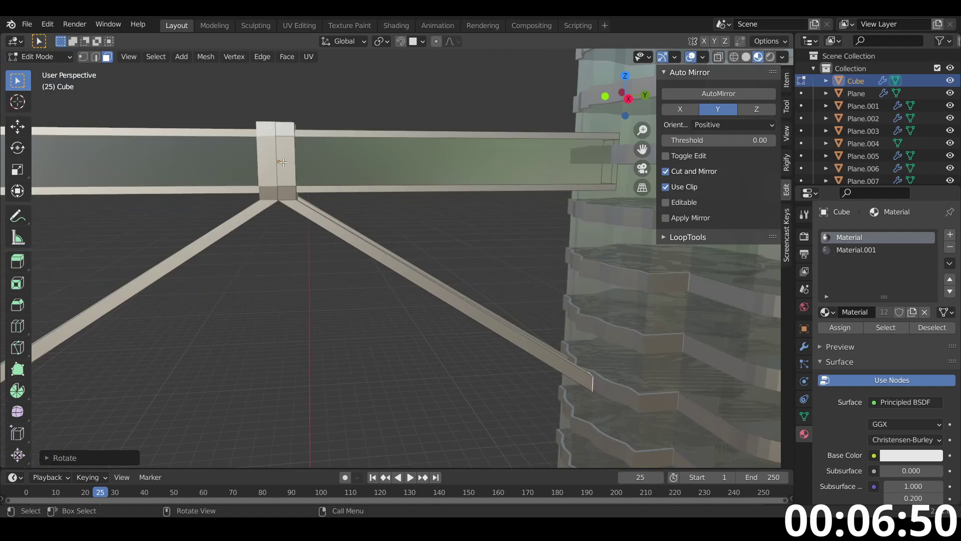
key("l")
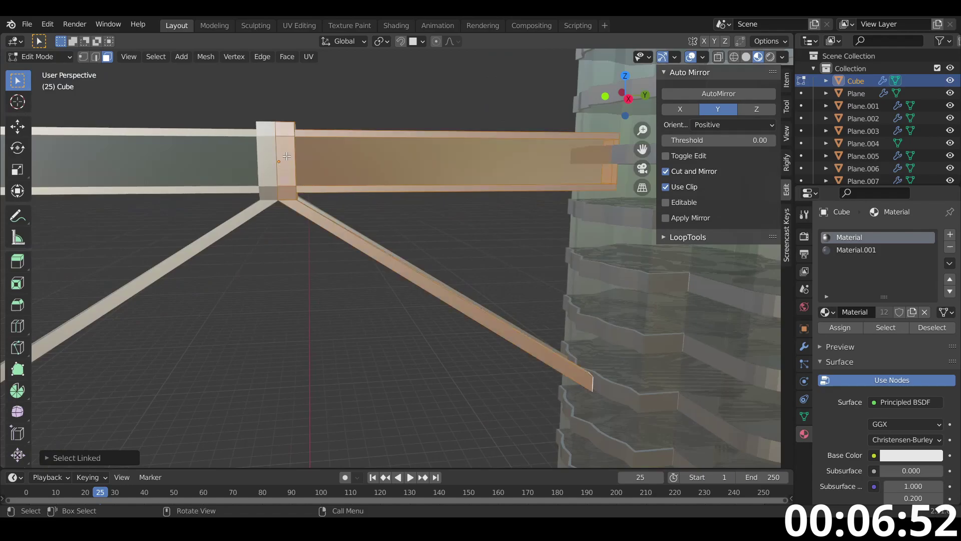
key("ctrl+z")
key("alt+a")
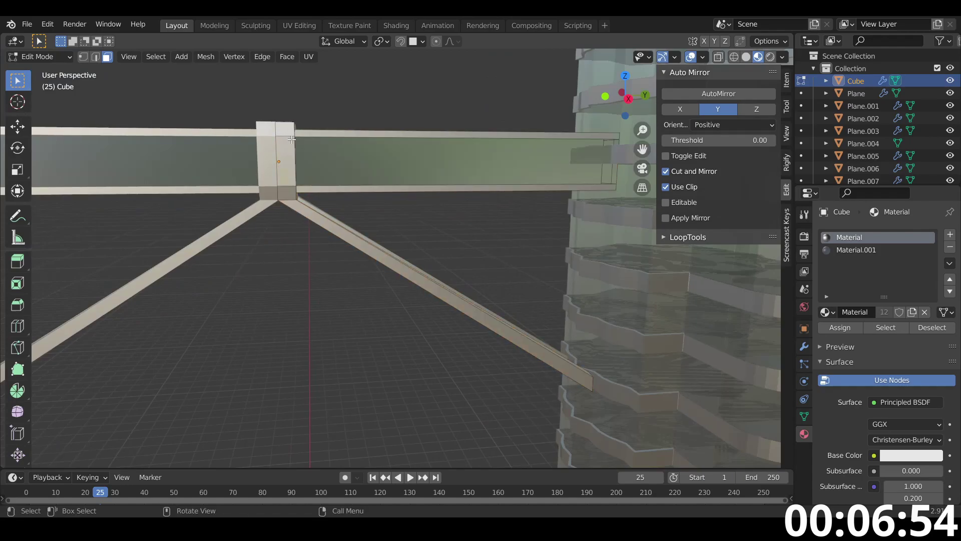
Select the collar's face ring together with the faces of the diagonal strut in the right orthographic view.
left_click(287, 134, "alt")
middle_click_drag(297, 208, 284, 204)
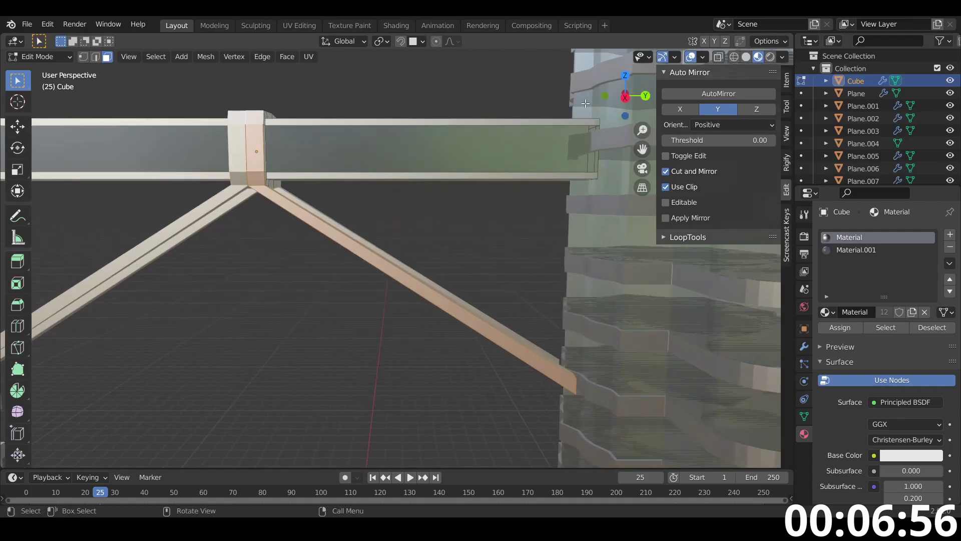
left_click(623, 99)
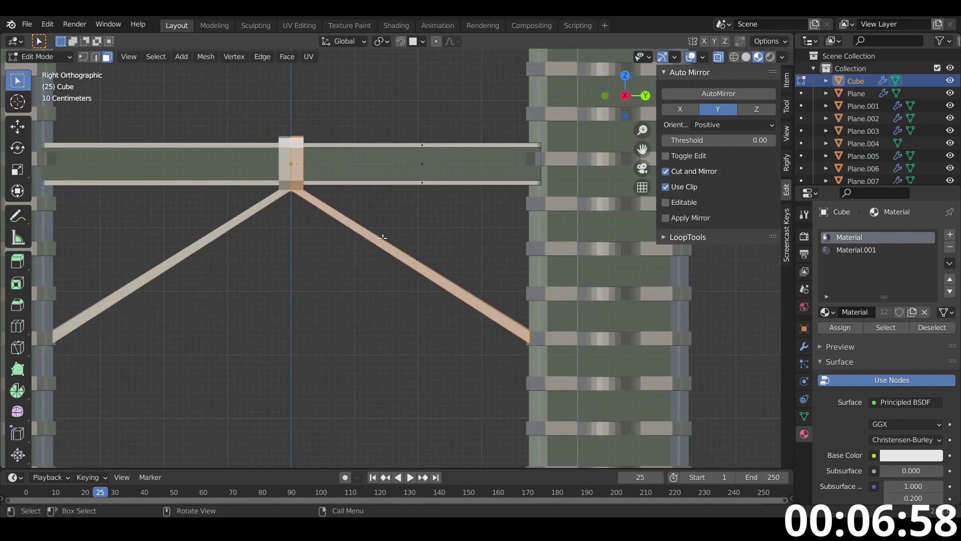
left_click_drag(387, 234, 423, 299, "shift")
scroll(343, 260, "up", 3)
scroll(333, 263, "down", 2)
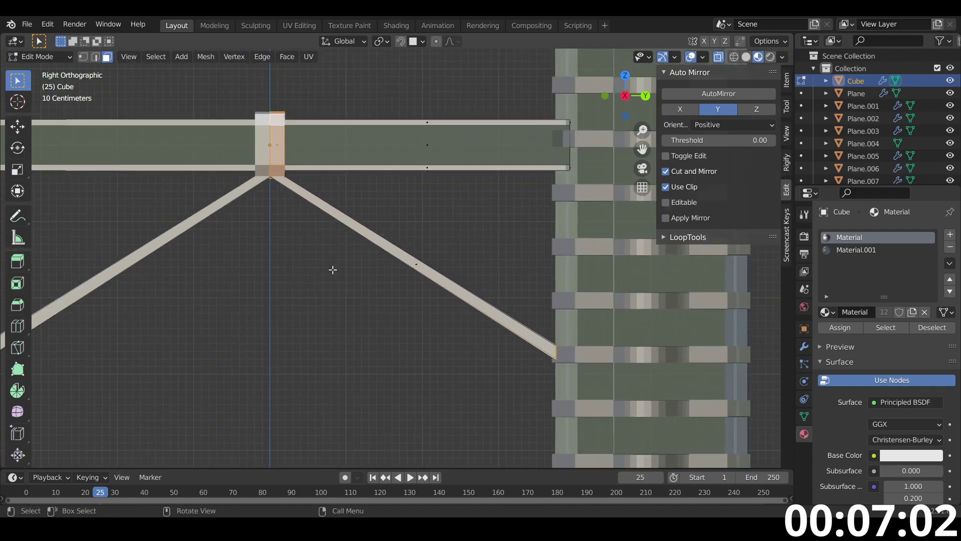
key("shift+d")
right_click(324, 262)
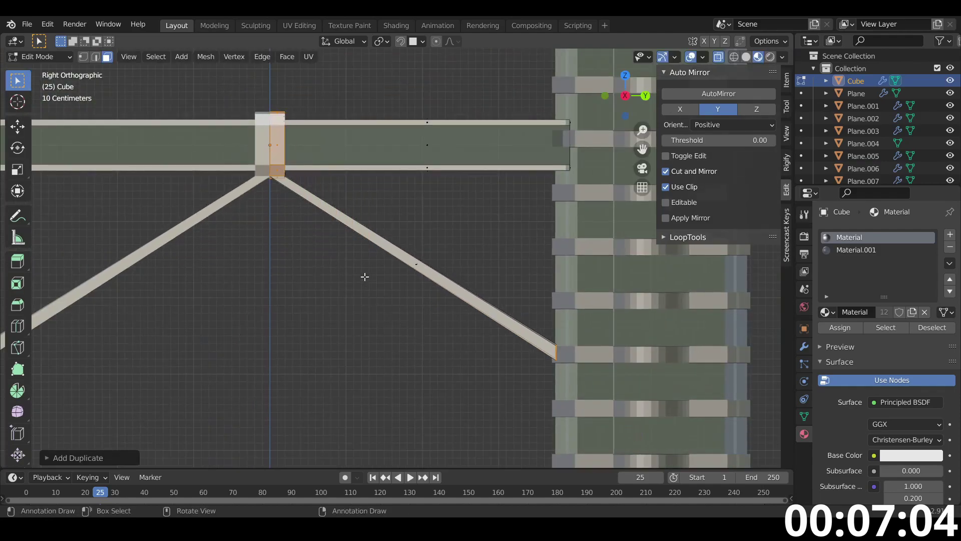
key("ctrl+z")
key("ctrl+z")
key("ctrl+z")
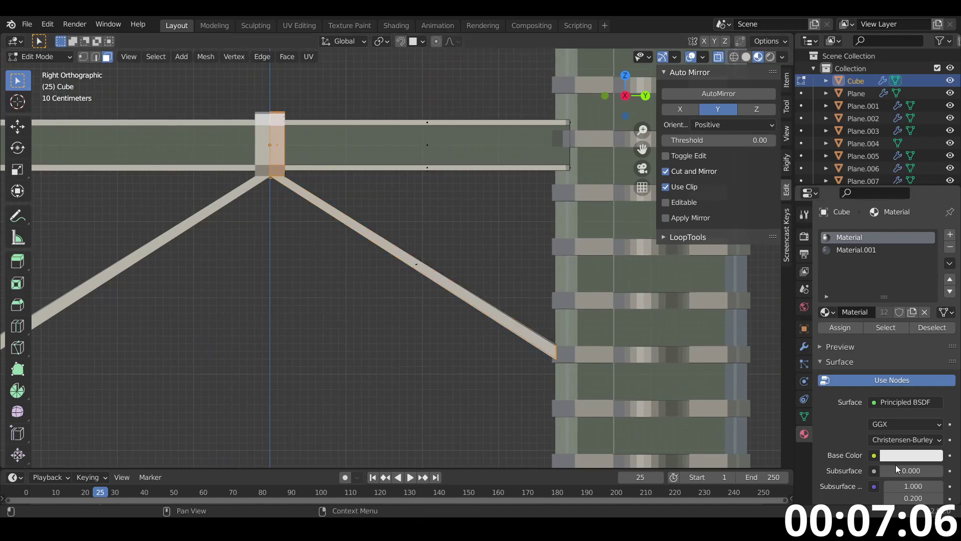
Turn off clipping in both the X and the Y Mirror modifiers of the bridge.
left_click(804, 346)
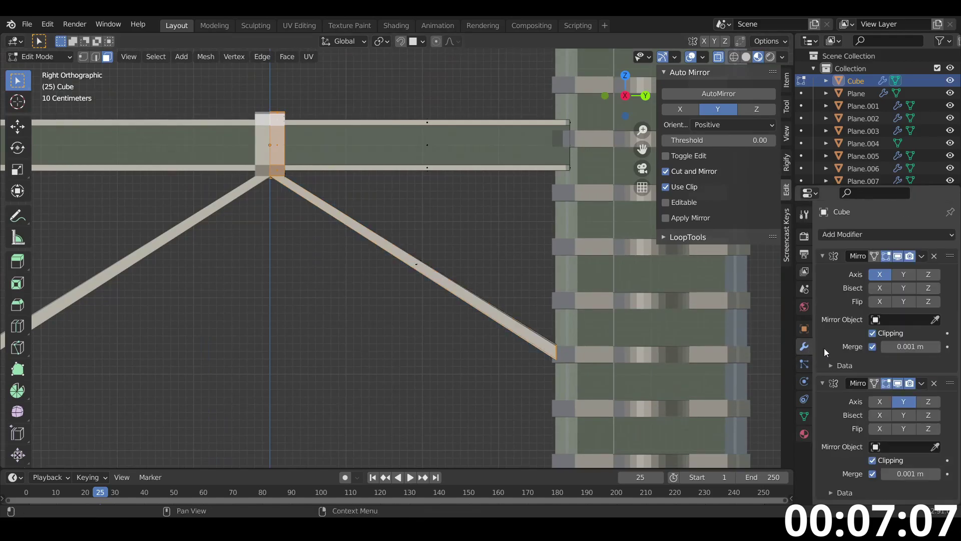
left_click(872, 333)
left_click(872, 461)
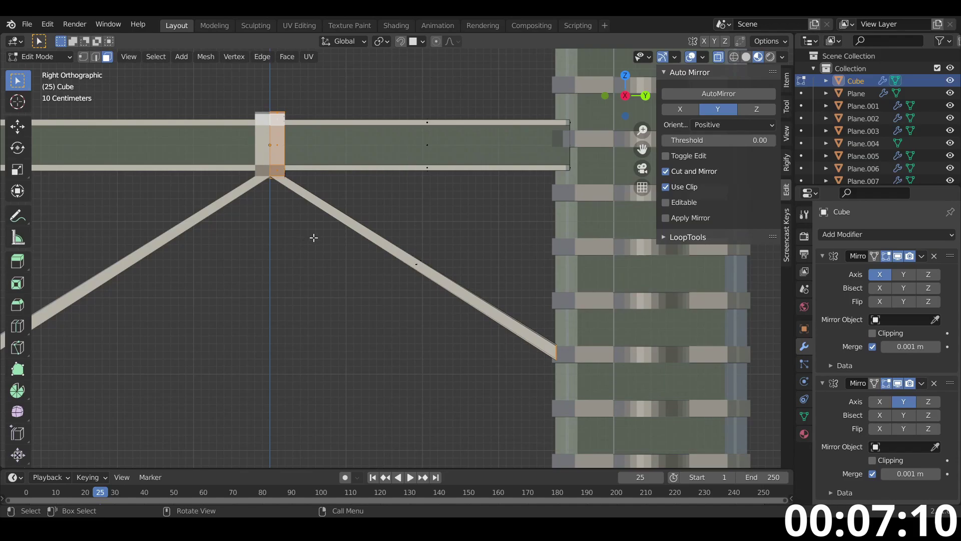
Duplicate the selected collar faces to the diagonal strut's lower end and position the copy against the tower along Y and X.
key("shift+d")
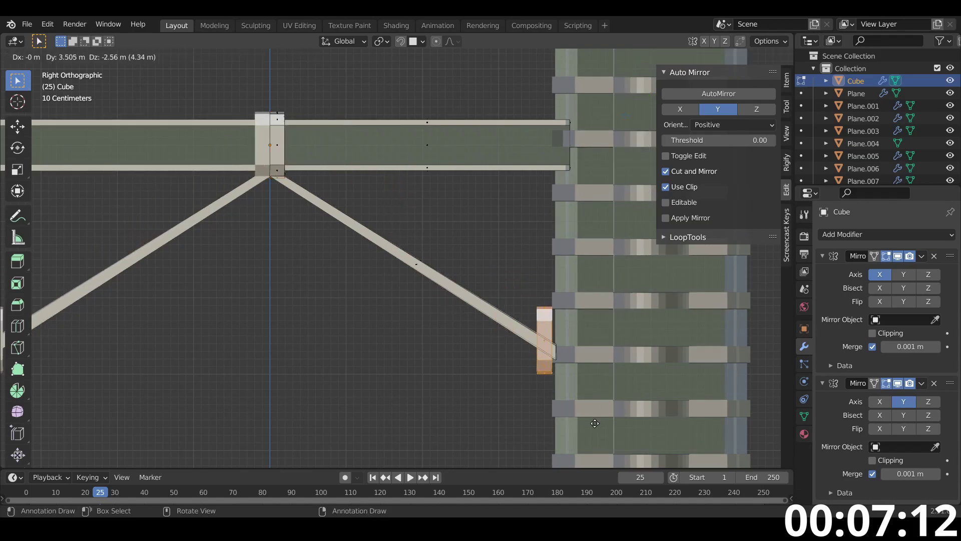
left_click(599, 431)
middle_click_drag(517, 334, 540, 340)
key("g")
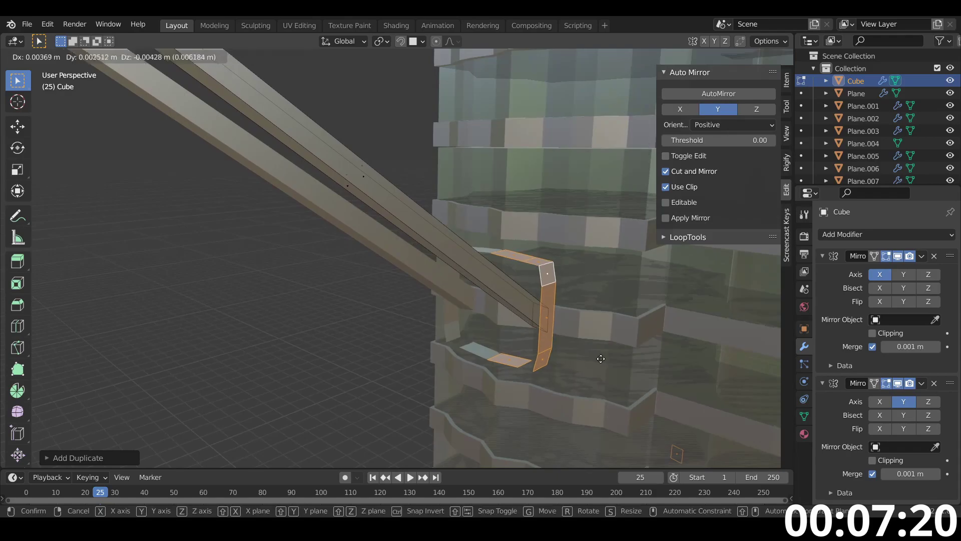
key("y")
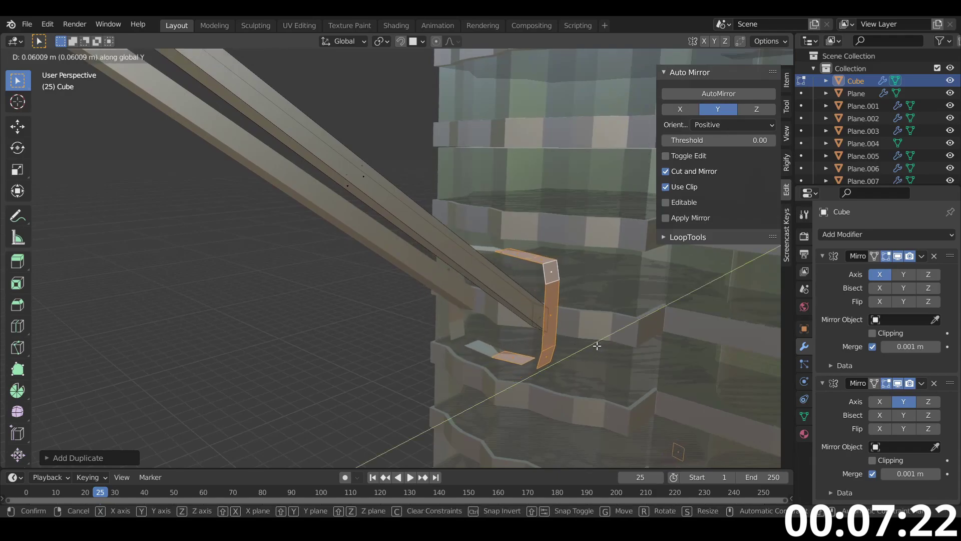
left_click(595, 344)
key("g")
key("x")
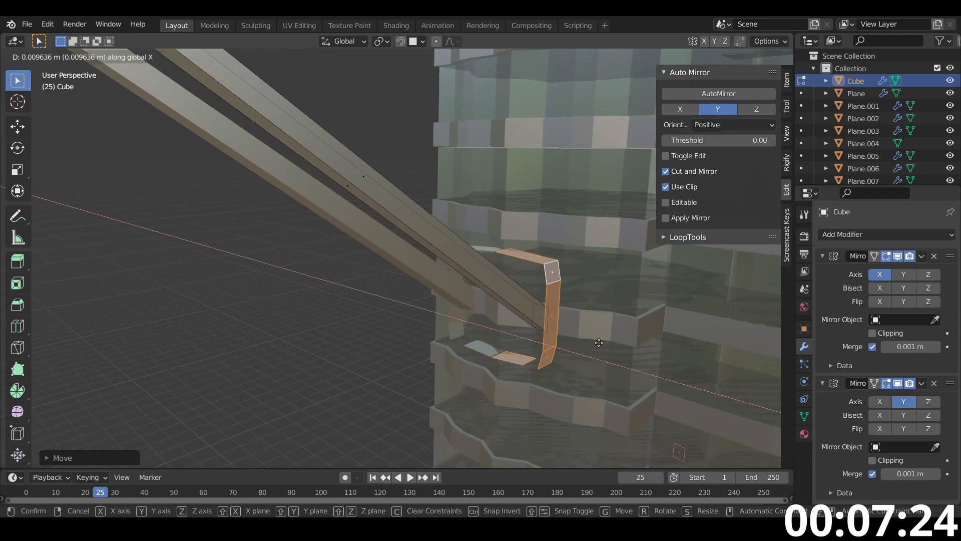
left_click(597, 342)
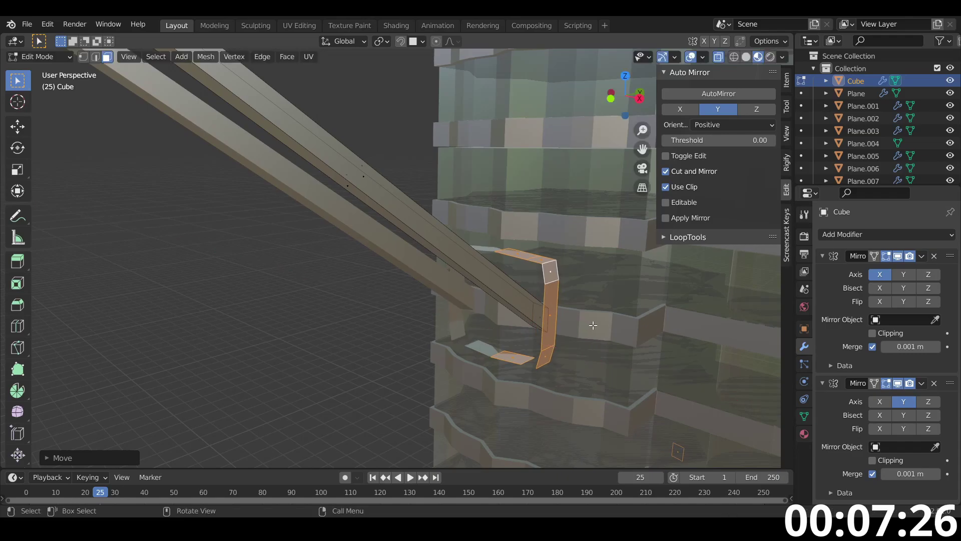
Extrude the duplicated ring's faces along their normals by about 0.2 m to give it thickness.
key("alt+e")
left_click(596, 329)
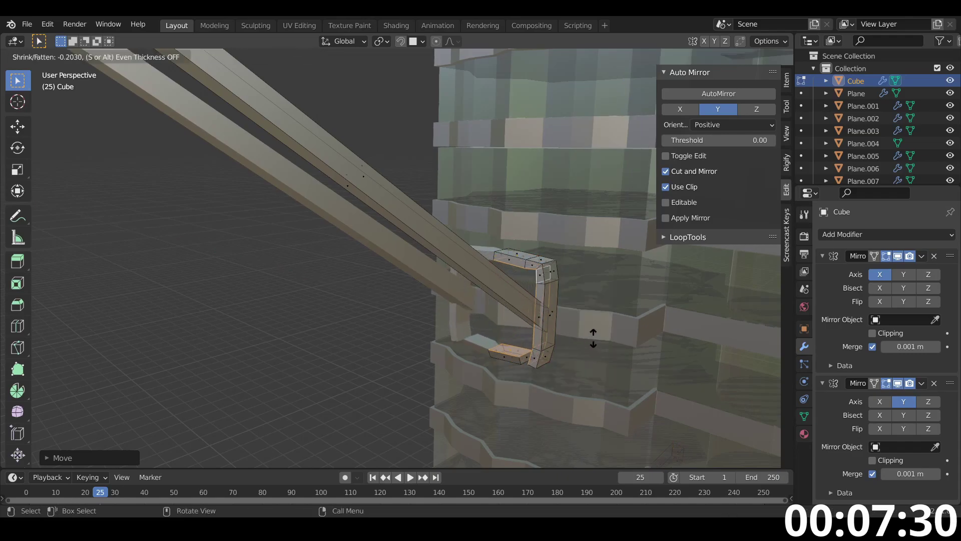
left_click(593, 338)
middle_click_drag(593, 338, 498, 326)
scroll(496, 300, "up", 2)
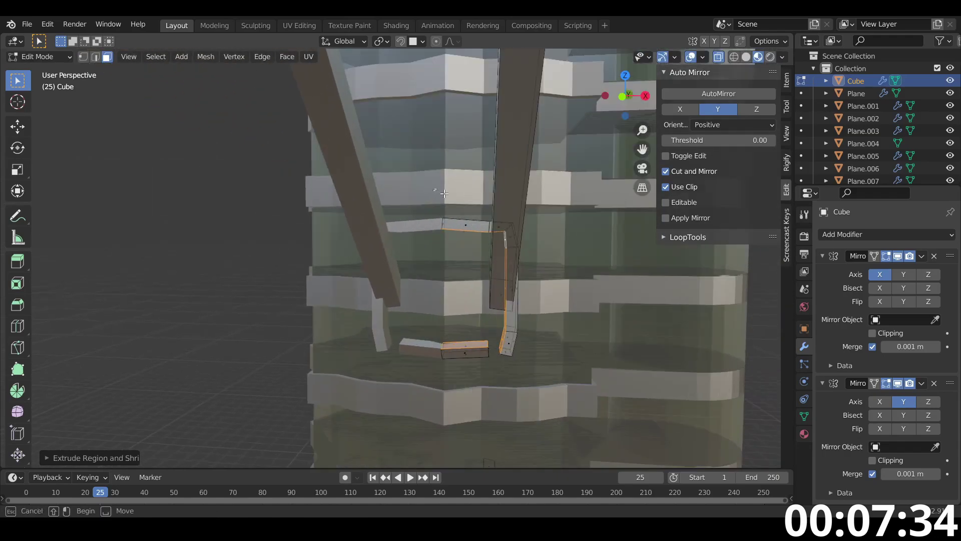
left_click_drag(445, 194, 550, 361)
key("g")
key("x")
right_click(559, 354)
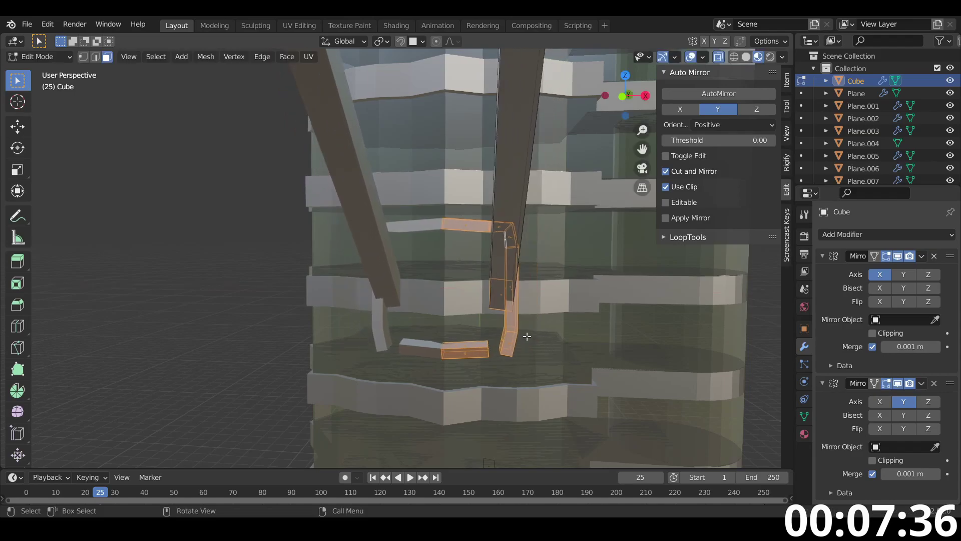
Extend the end face of the ring's lower strip along its normal to meet the vertical side piece.
middle_click_drag(539, 342, 590, 383)
left_click(500, 338)
key("g")
key("z")
key("z")
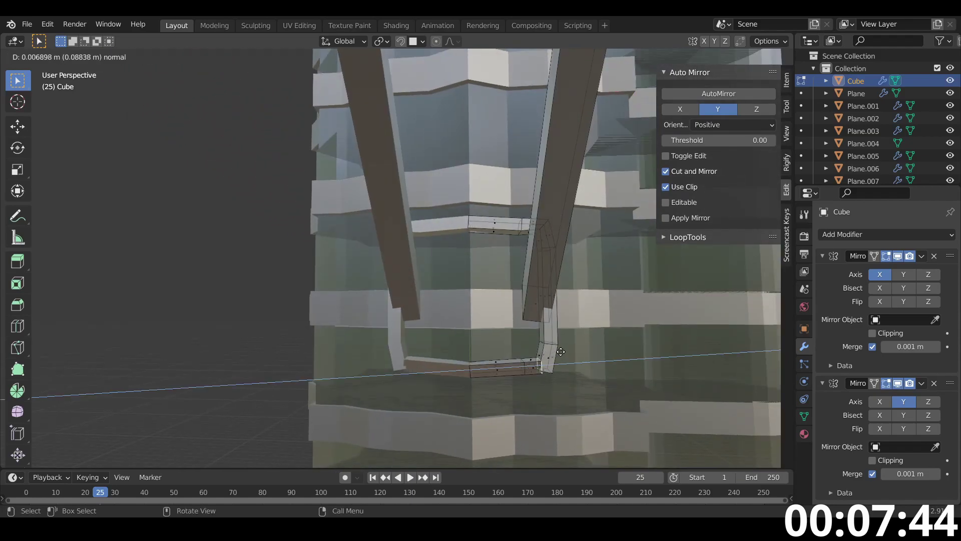
left_click(561, 352)
Delete the stray duplicated face floating below the strut's end at the tower.
middle_click_drag(561, 352, 519, 365)
scroll(501, 331, "down", 5)
scroll(346, 281, "down", 3)
left_click(639, 99)
key("x")
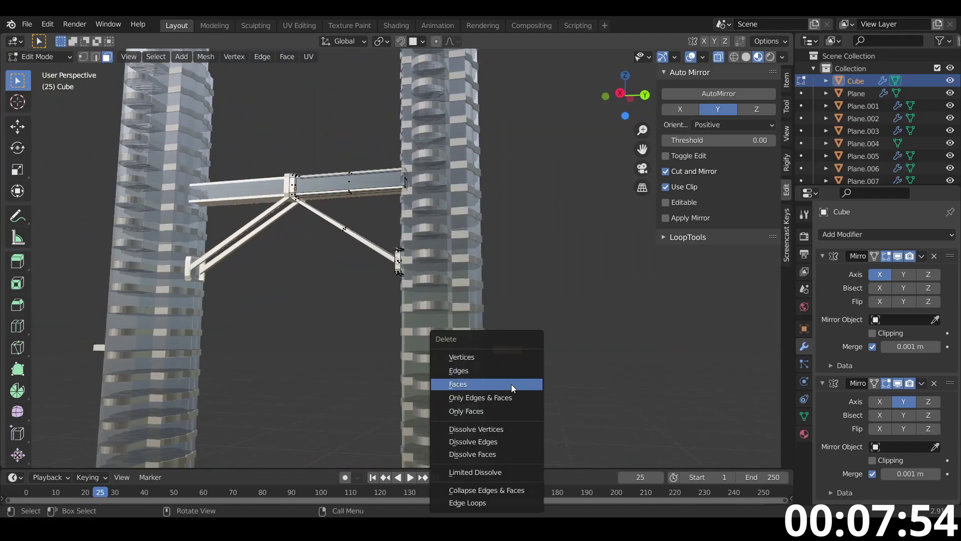
left_click(512, 383)
Return to Object Mode, select the lower section of the right-hand tower and apply its Array modifier.
middle_click_drag(486, 330, 426, 193)
key("Tab")
scroll(470, 233, "up", 4)
scroll(389, 268, "up", 3)
key("Tab")
key("Tab")
left_click(471, 149)
key("ctrl+a")
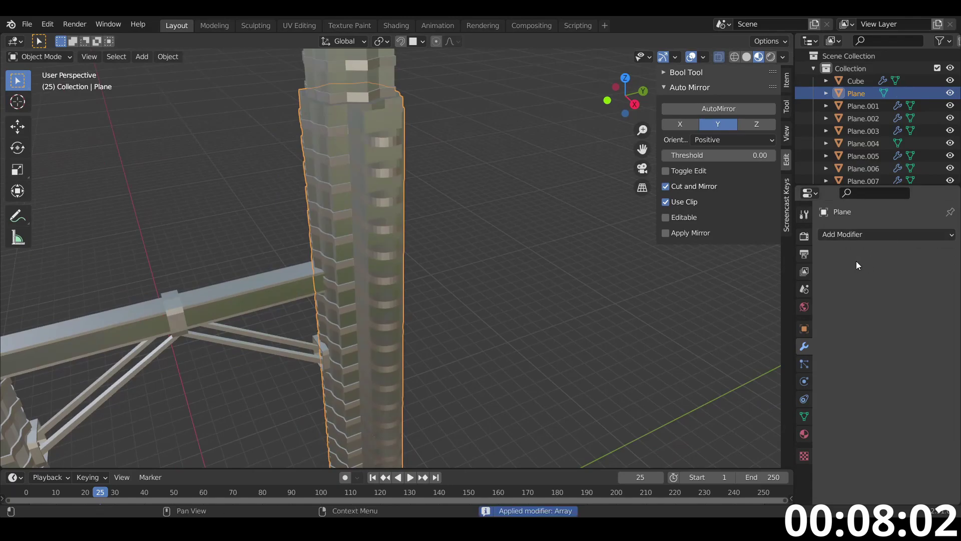
In Edit Mode with X-ray turned off, select the top face of the lower section's cylindrical column.
key("Tab")
middle_click_drag(471, 271, 449, 306)
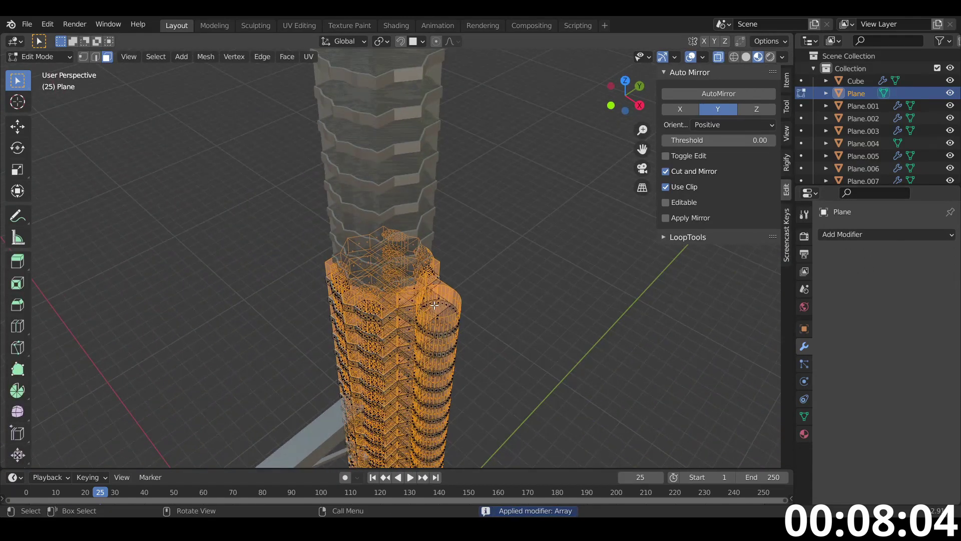
key("alt+a")
left_click(719, 57)
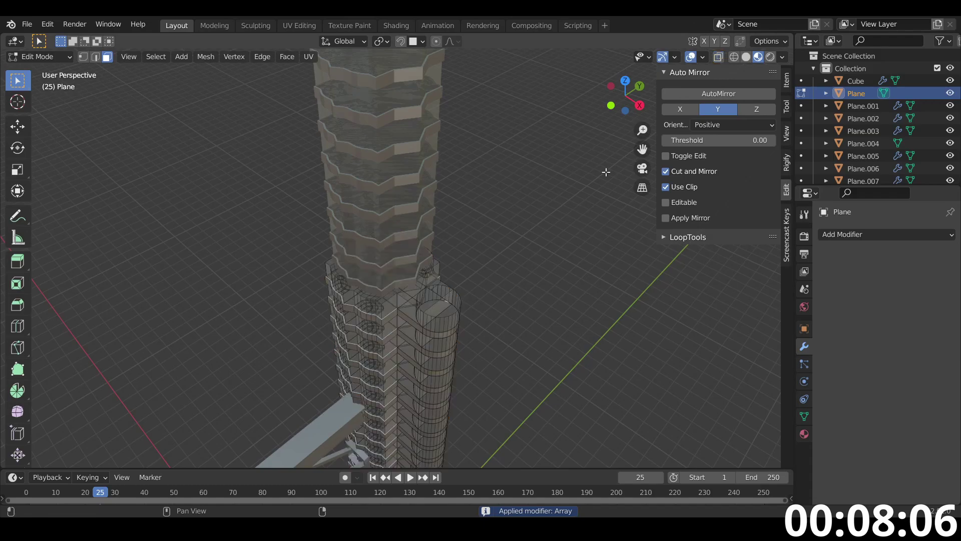
scroll(490, 314, "up", 4)
left_click(491, 334)
middle_click_drag(490, 335, 432, 360)
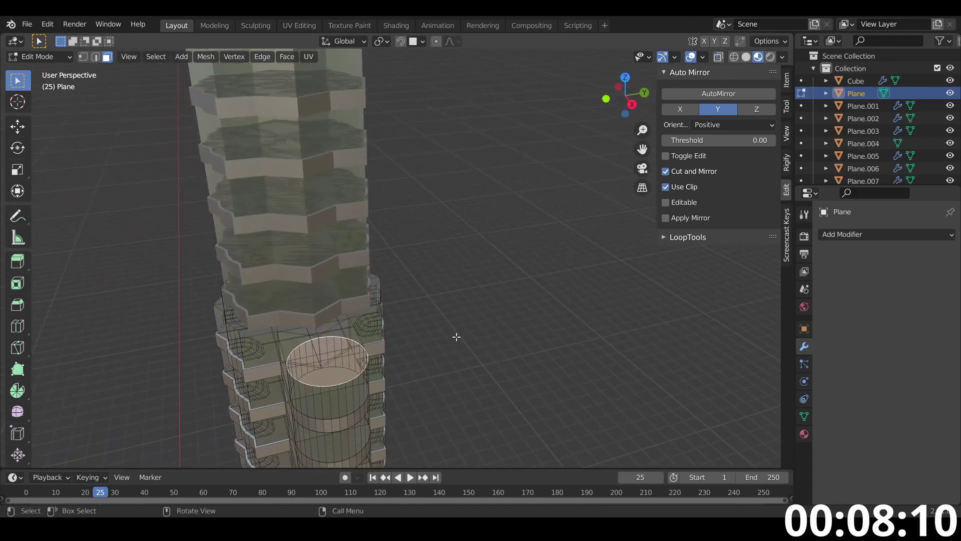
key("i")
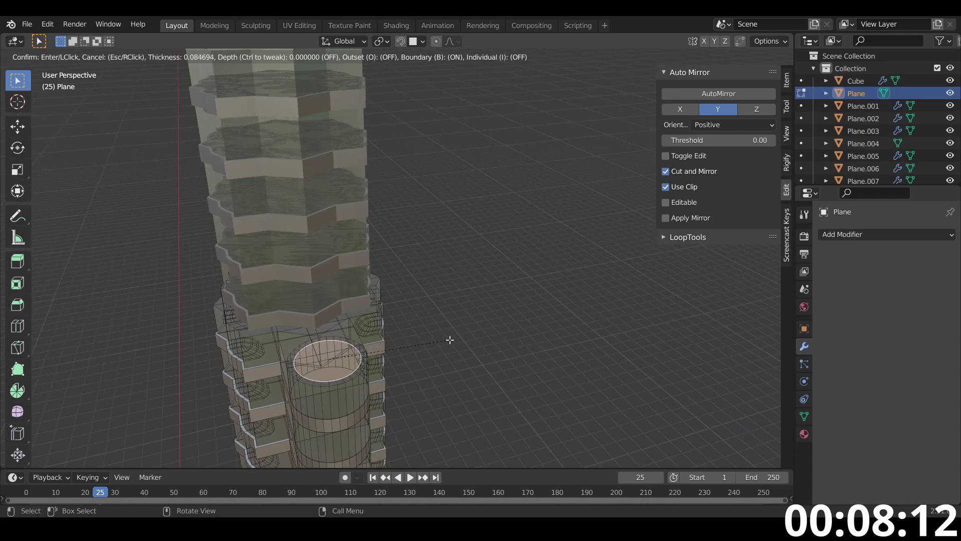
right_click(450, 340)
Return to Object Mode, select the lower section of the other tower and apply its Array modifier.
scroll(391, 330, "down", 6)
middle_click_drag(331, 321, 280, 344)
key("Tab")
left_click(271, 382)
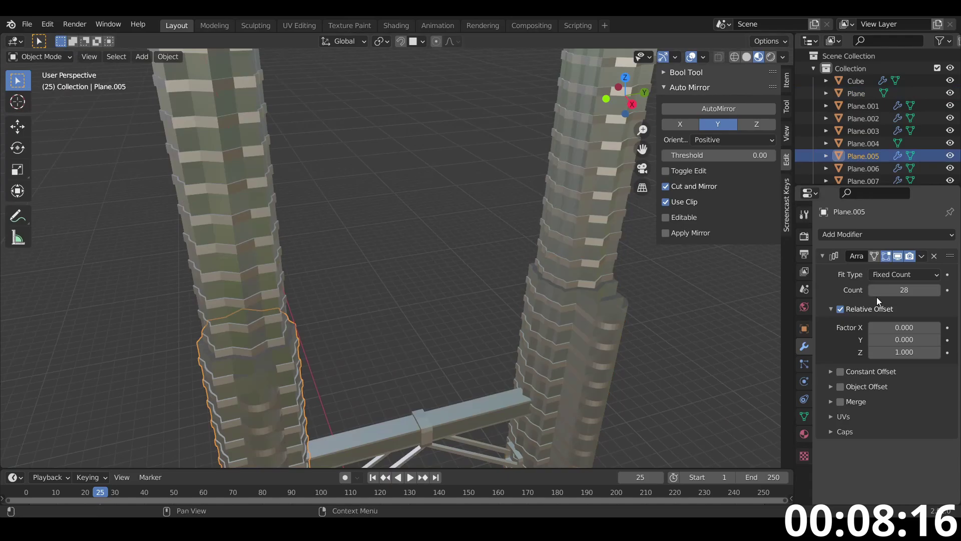
left_click(921, 255)
left_click(897, 270)
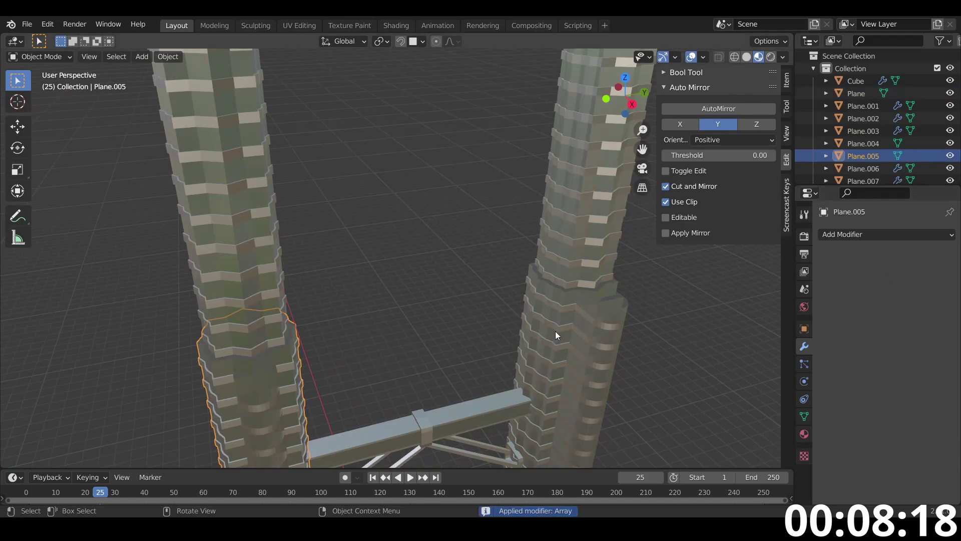
Edit both lower tower sections together and inset the top faces of both cylindrical columns by about 0.16 m.
left_click(564, 332, "shift")
key("Tab")
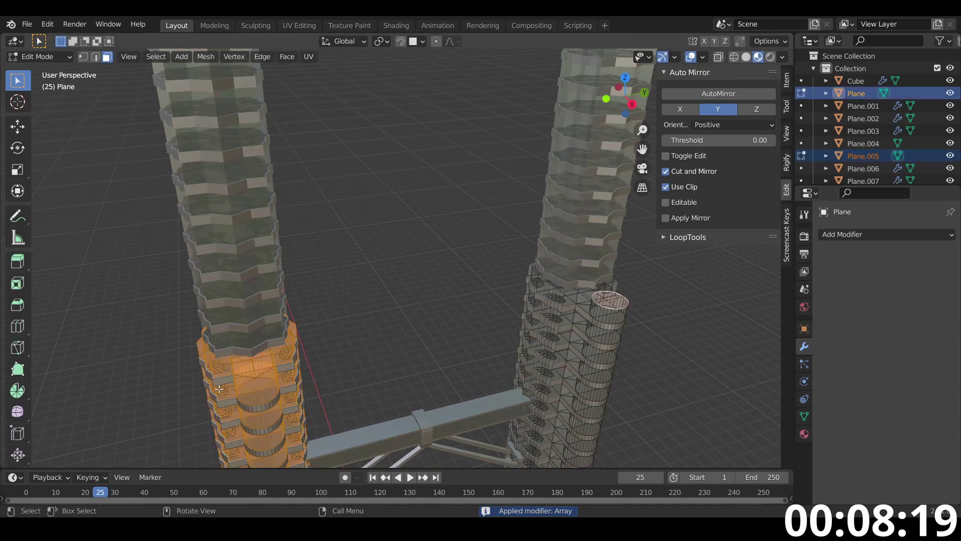
left_click(261, 373)
key("i")
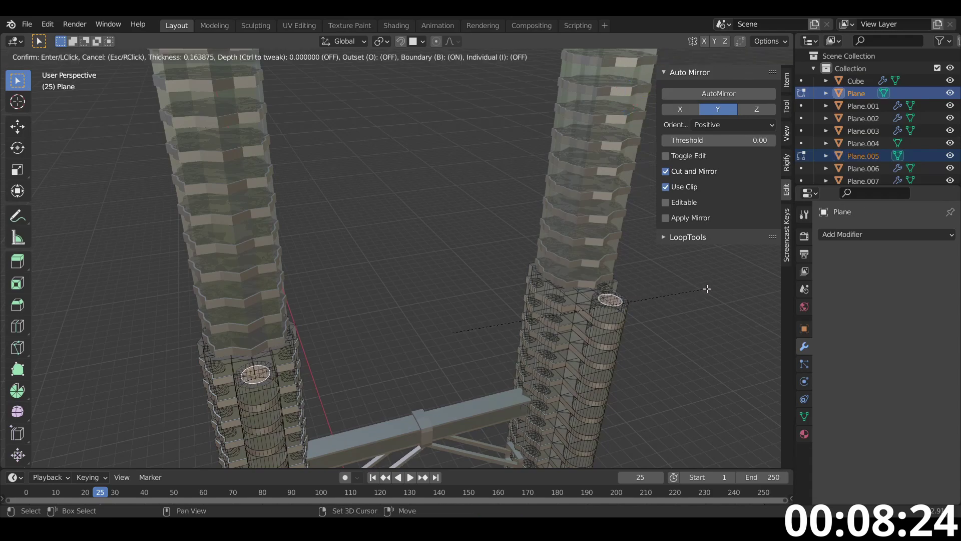
left_click(719, 286)
Extrude both inset faces upward about 0.47 m and once more about 0.1 m.
key("e")
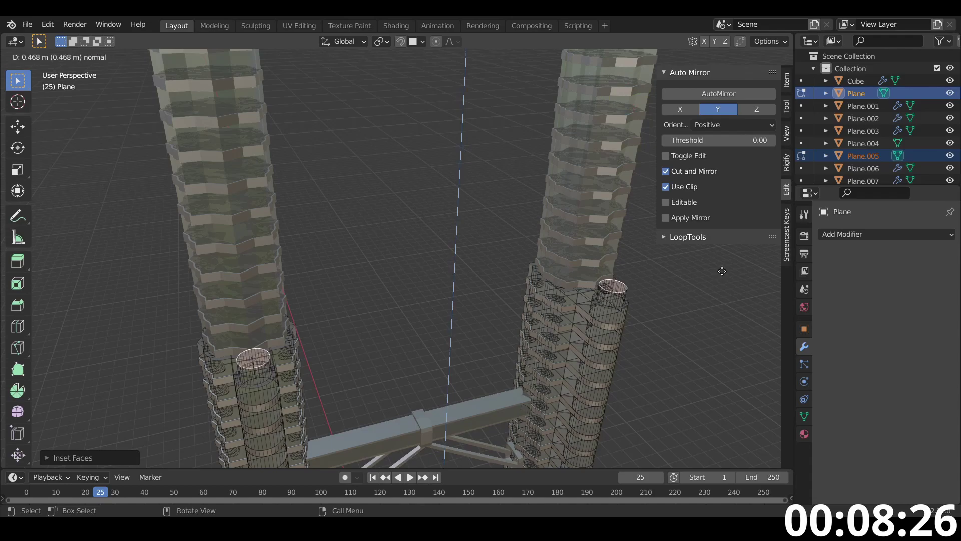
left_click(722, 271)
key("e")
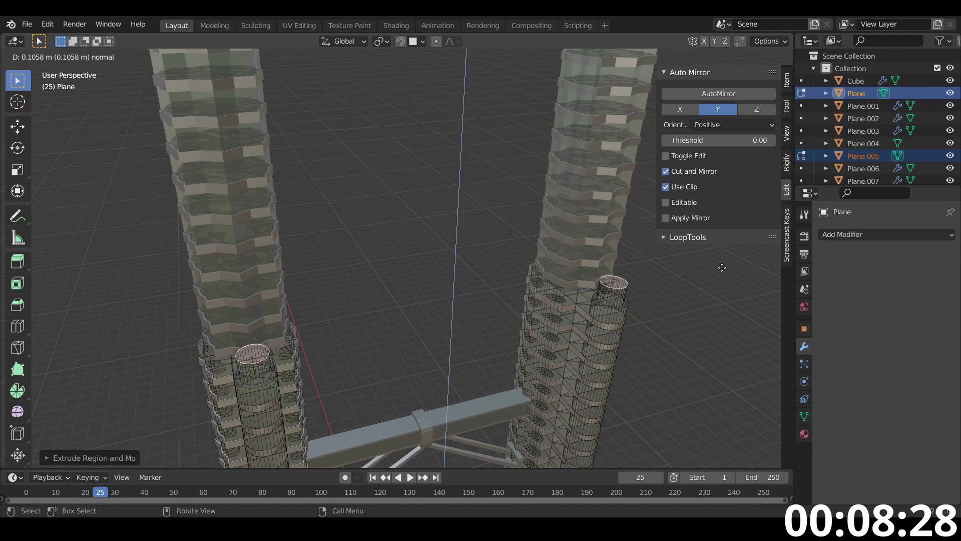
left_click(722, 267)
key("s")
right_click(722, 268)
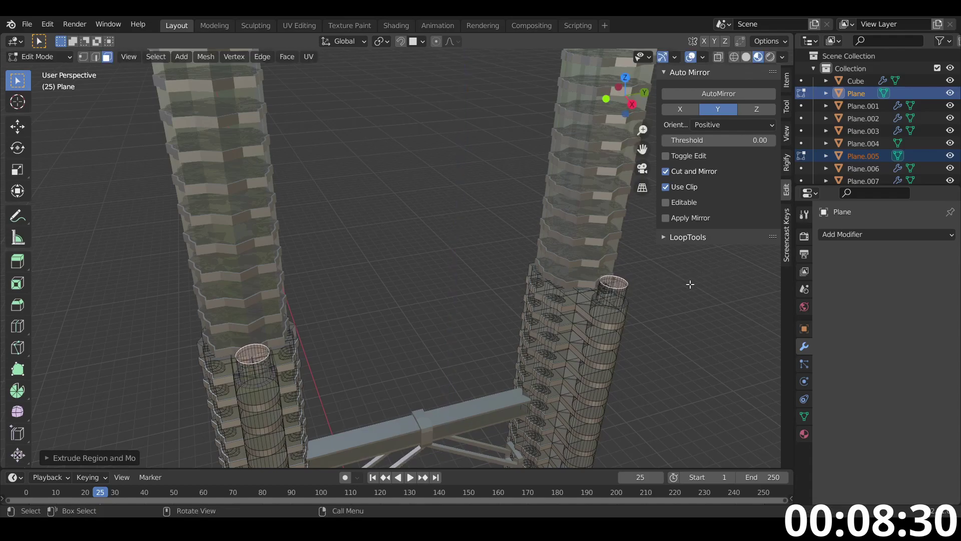
Enlarge each top face about its own centre to form a flare, and extrude both upward about 0.3 m.
left_click(660, 366)
key("s")
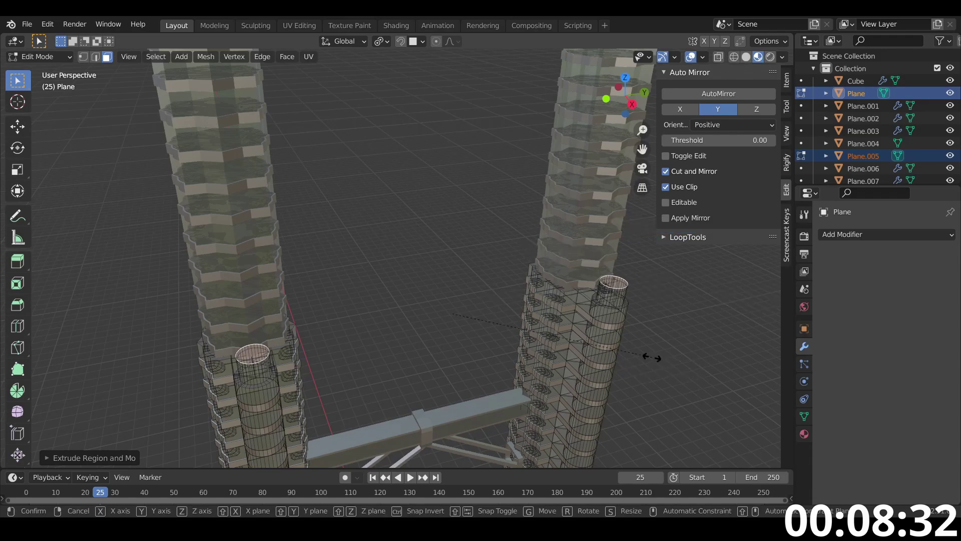
left_click(704, 358)
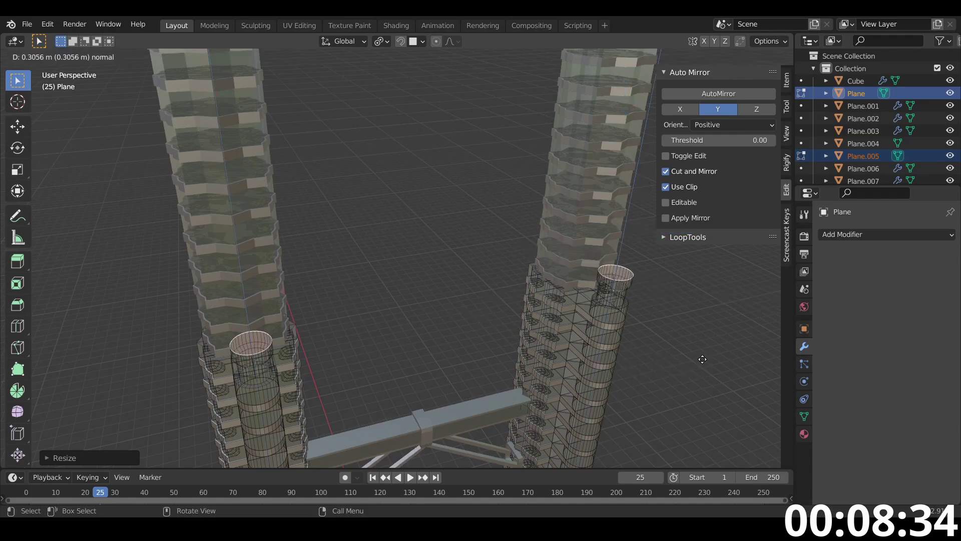
left_click(699, 362)
key("Tab")
With both lower sections in Edit Mode, select the face loop around the column's neck and assign the slot Material to it.
middle_click_drag(691, 358, 670, 317)
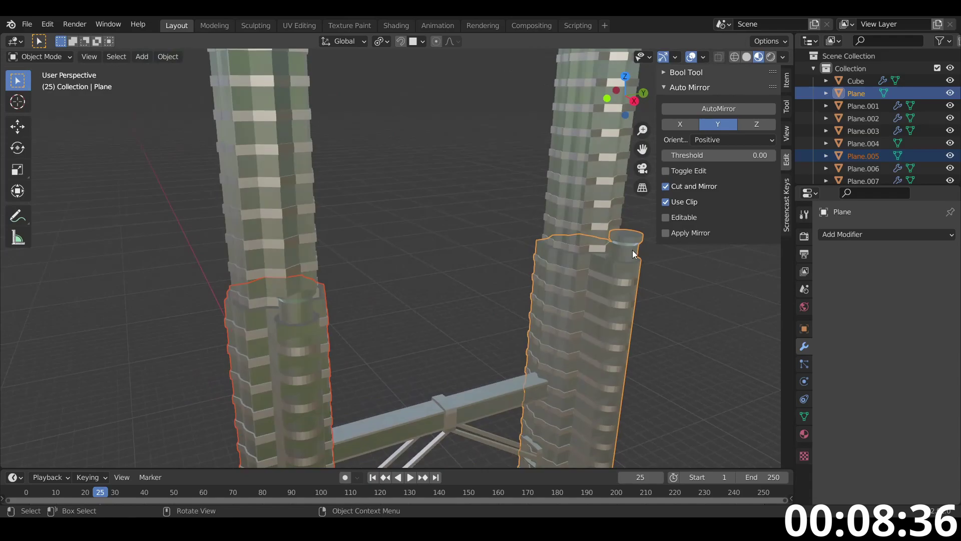
left_click(632, 251)
middle_click_drag(632, 251, 558, 297)
left_click(172, 407, "shift")
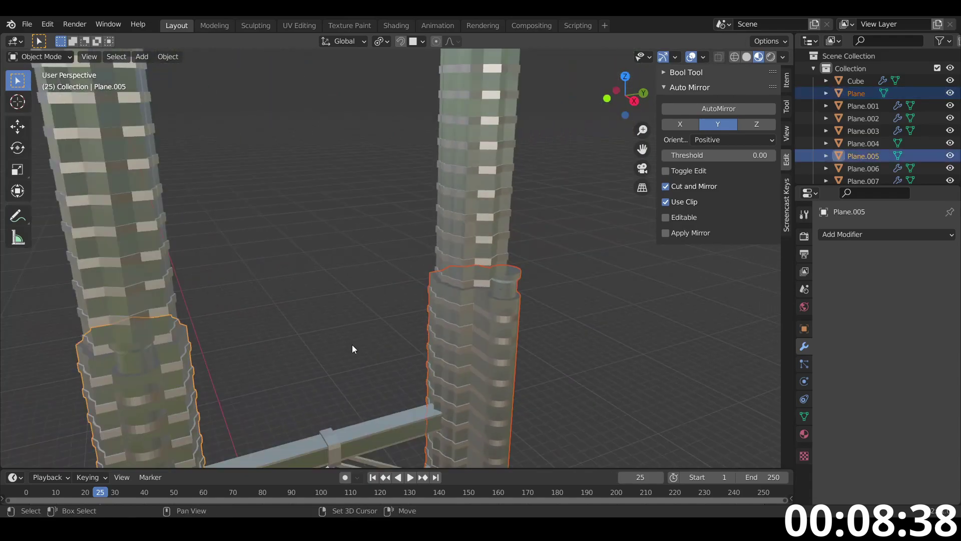
key("Tab")
scroll(510, 292, "up", 2)
middle_click_drag(513, 290, 448, 258, "shift")
scroll(448, 257, "up", 3)
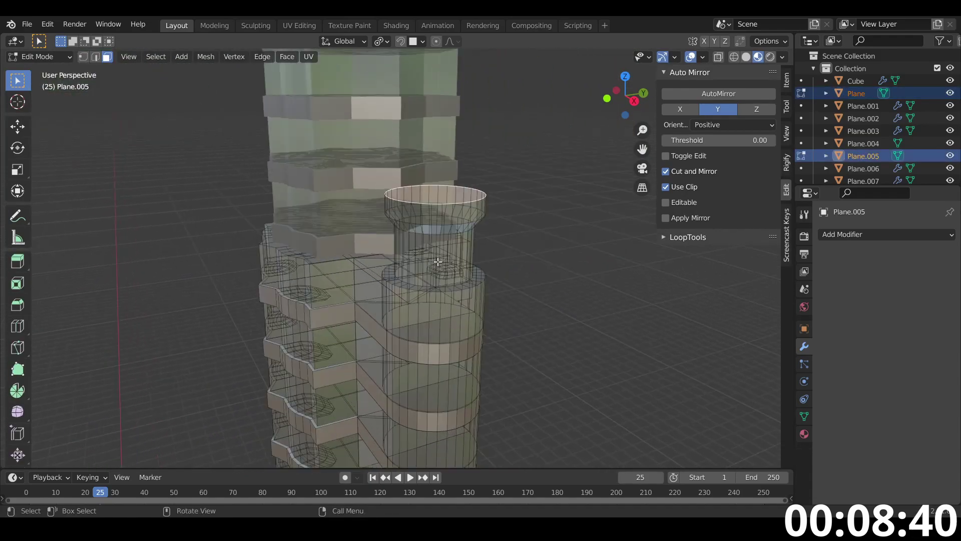
left_click(430, 260, "alt")
left_click(804, 434)
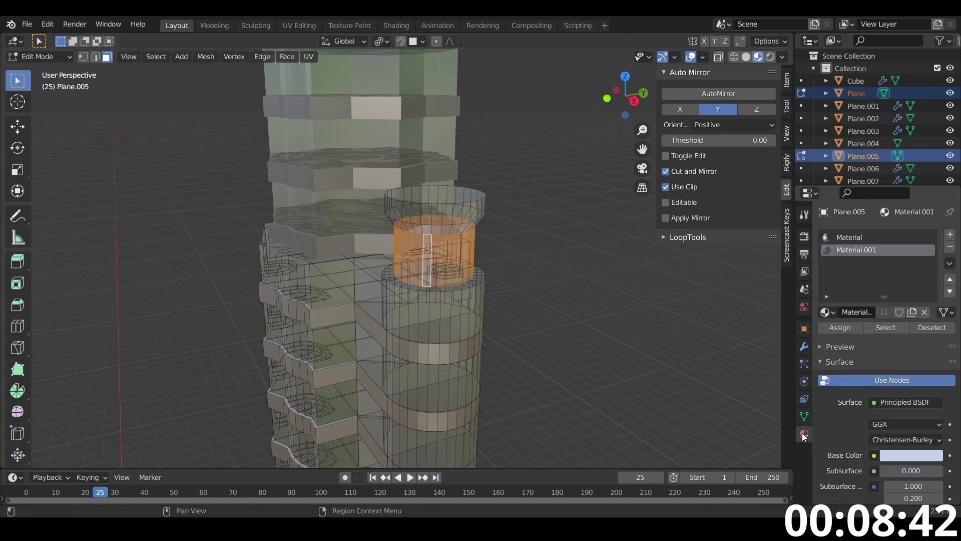
left_click(845, 330)
key("Tab")
On the other tower's column, select the face loops of the cap, neck and flare and assign the slot Material to them.
scroll(356, 332, "down", 4)
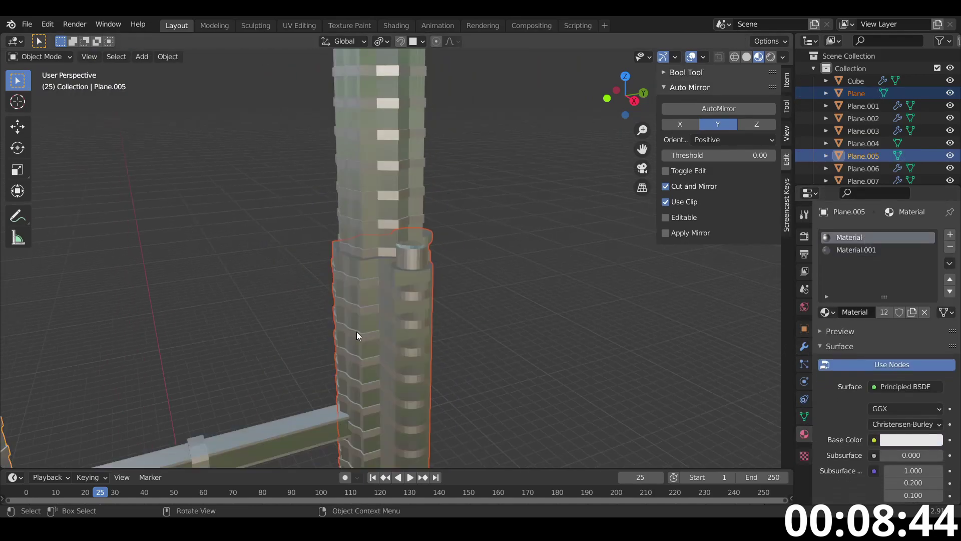
middle_click_drag(357, 332, 600, 274, "shift")
scroll(361, 255, "up", 4)
left_click(366, 254)
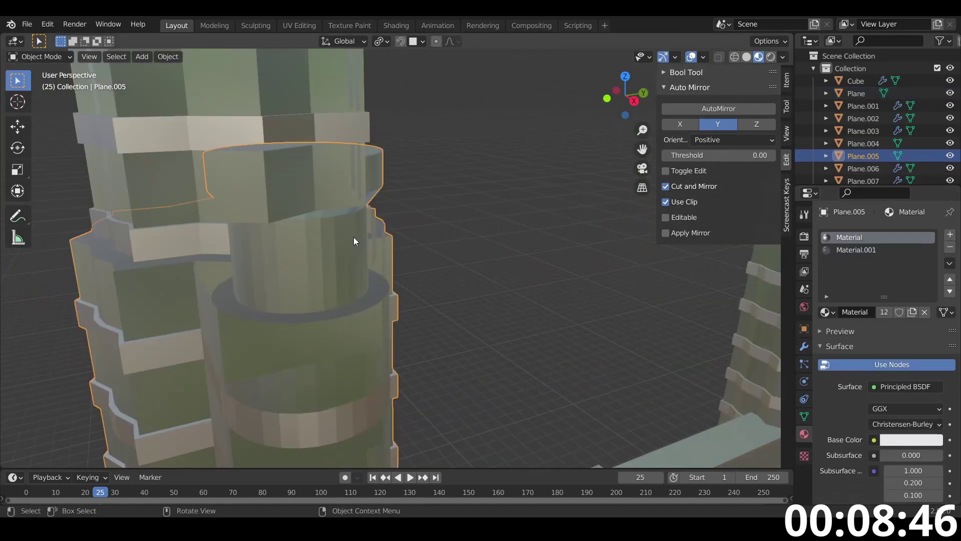
key("Tab")
left_click(263, 190, "alt")
left_click(246, 236, "alt+shift")
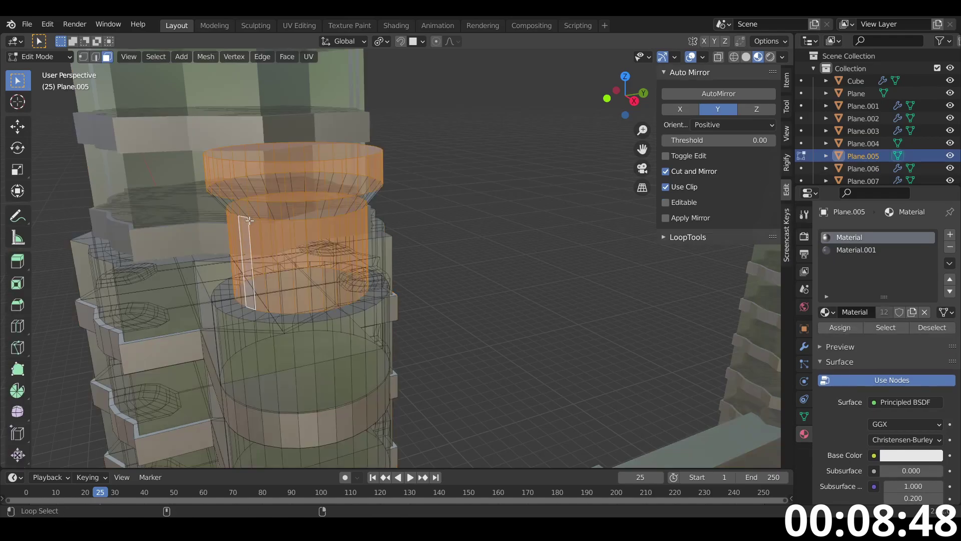
left_click(255, 212, "alt+shift")
left_click(837, 330)
On the first tower's column, select the cap and flare face loops and assign the metallic material to them.
scroll(719, 247, "down", 8)
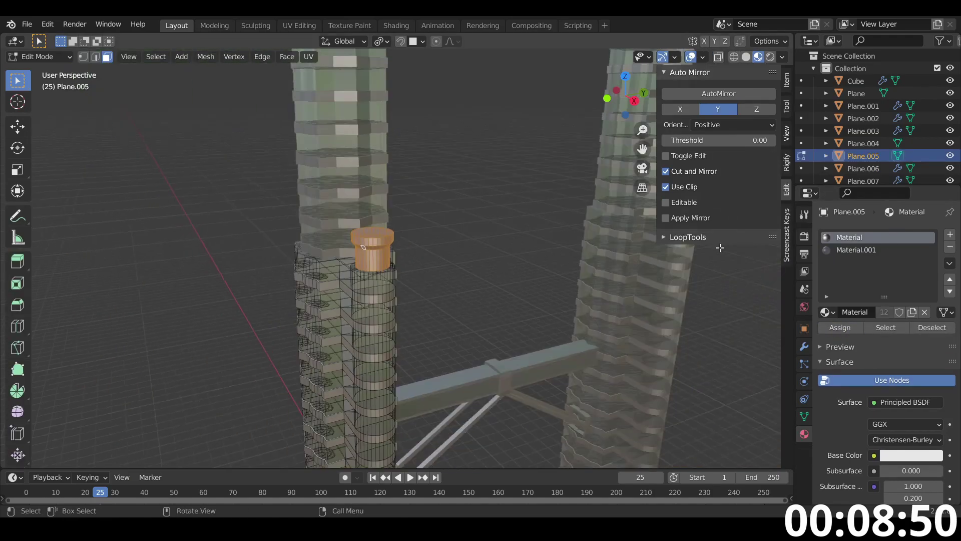
middle_click_drag(719, 246, 479, 253, "shift")
scroll(340, 243, "up", 2)
key("Tab")
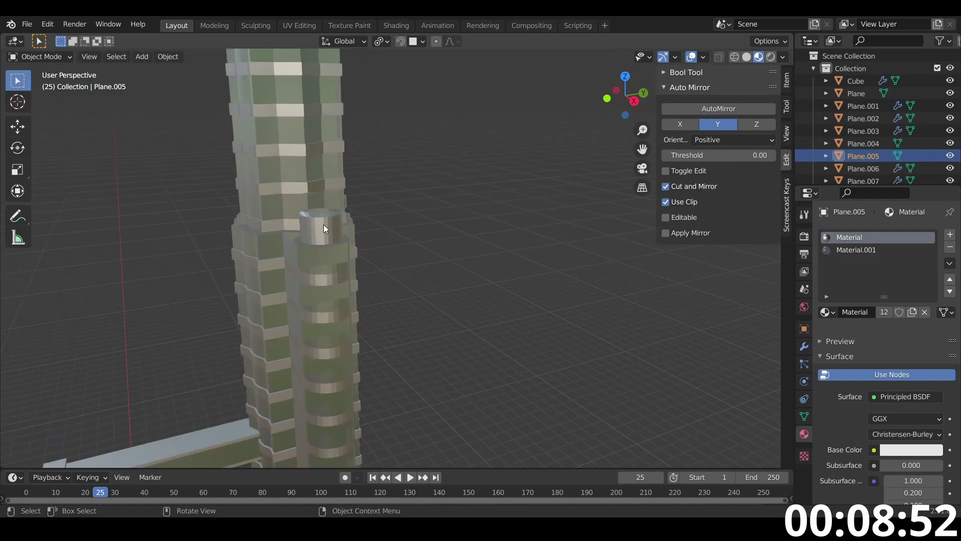
left_click(324, 226)
key("Tab")
left_click(311, 207, "alt")
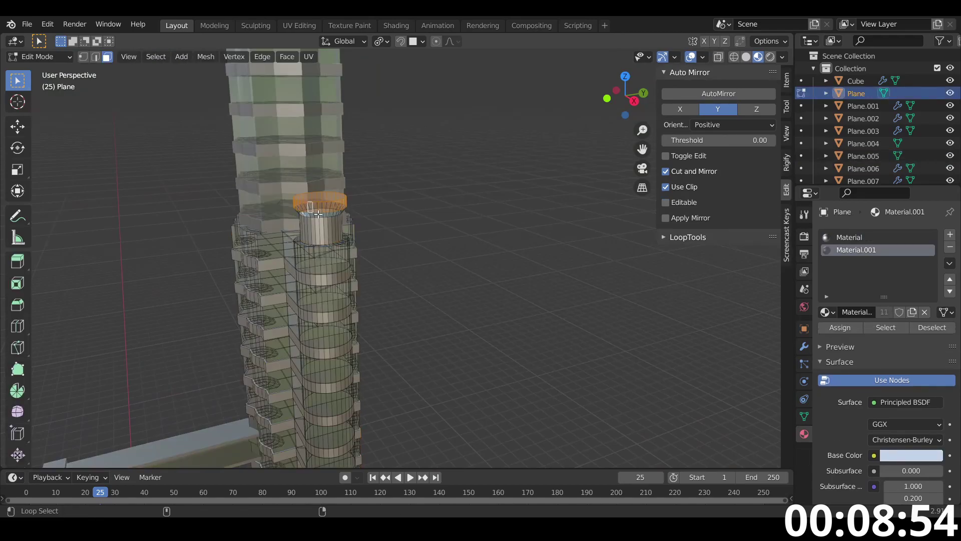
left_click(837, 326)
key("Tab")
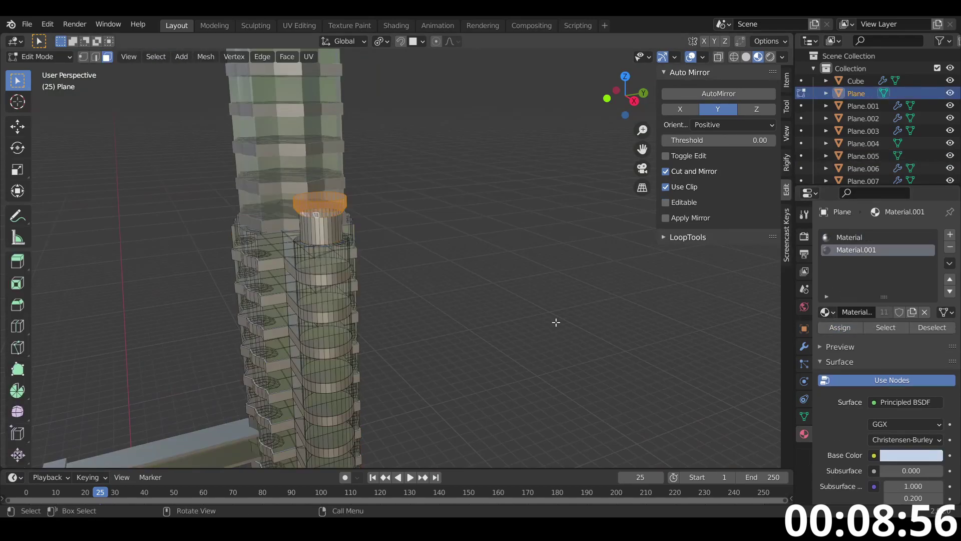
Switch to the Shading workspace and move Material.001's Principled BSDF node away from the Material Output node.
scroll(366, 272, "down", 5)
middle_click_drag(368, 218, 331, 229)
scroll(335, 260, "down", 4)
middle_click_drag(344, 288, 448, 210, "shift")
left_click(401, 29)
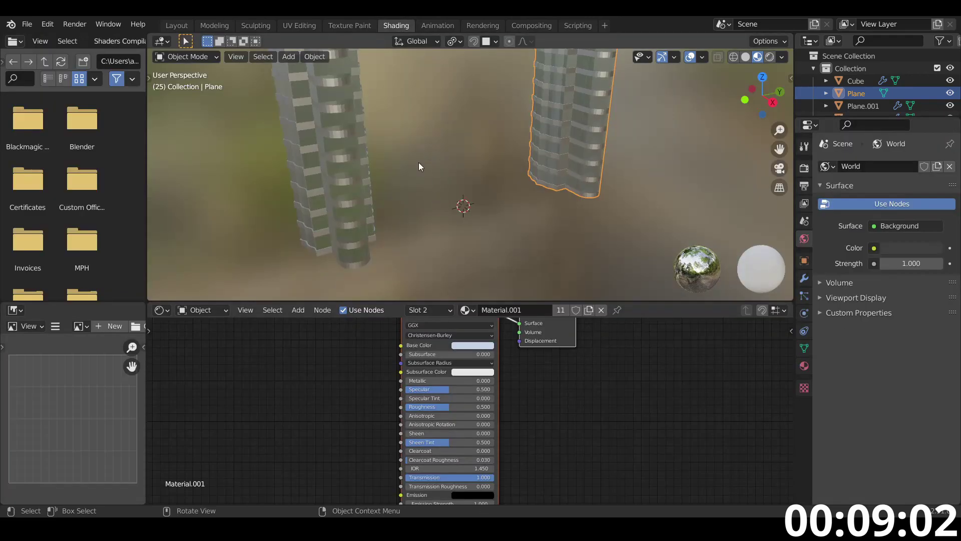
mouse_move(419, 163)
middle_mouse_down()
mouse_move(463, 178)
mouse_move(503, 83)
mouse_move(491, 254)
middle_mouse_up()
scroll(468, 411, "down", 1)
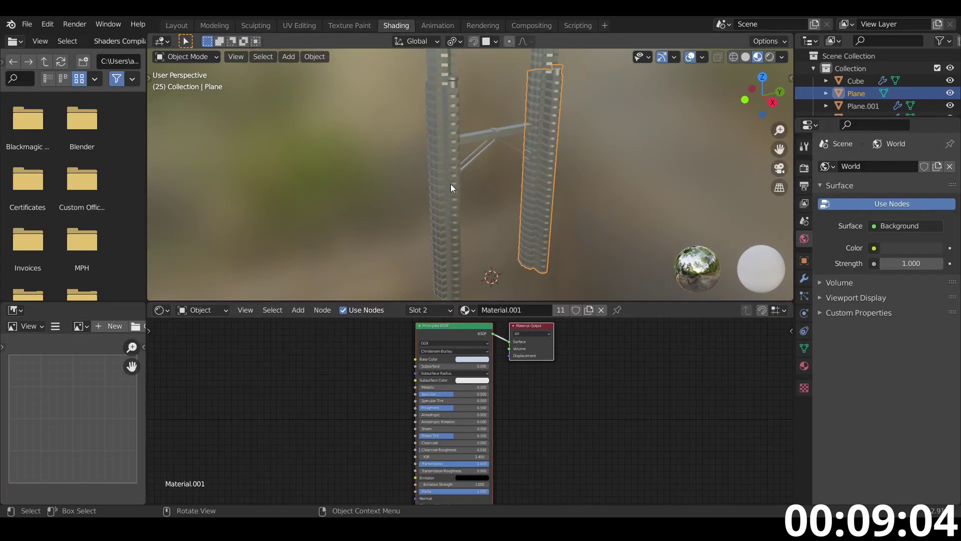
left_click(430, 310)
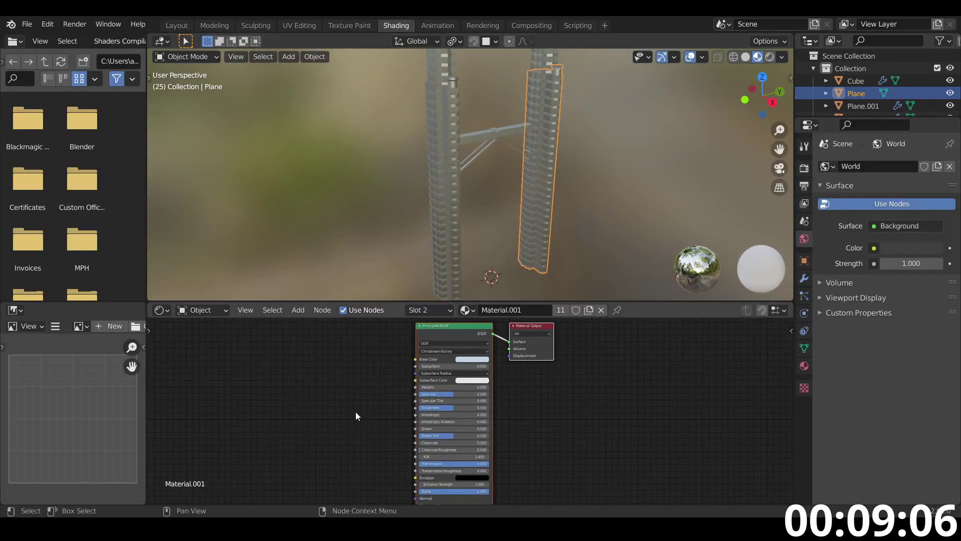
middle_click_drag(356, 412, 307, 440)
scroll(403, 388, "down", 3)
scroll(401, 368, "up", 3)
left_click(400, 363)
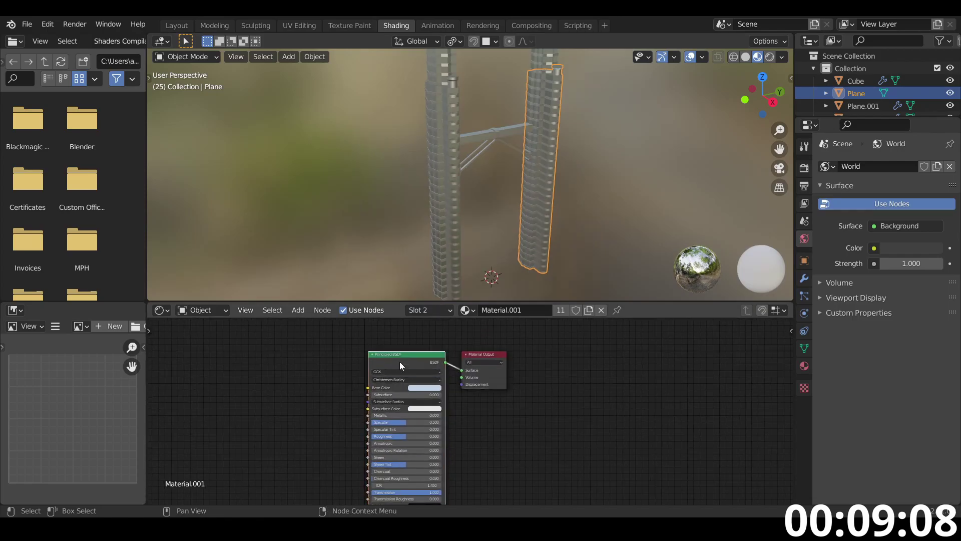
left_click_drag(400, 362, 324, 384)
Add a Transparent BSDF node and place it above the Principled BSDF node.
scroll(325, 384, "up", 1)
key("shift+a")
left_click(322, 363)
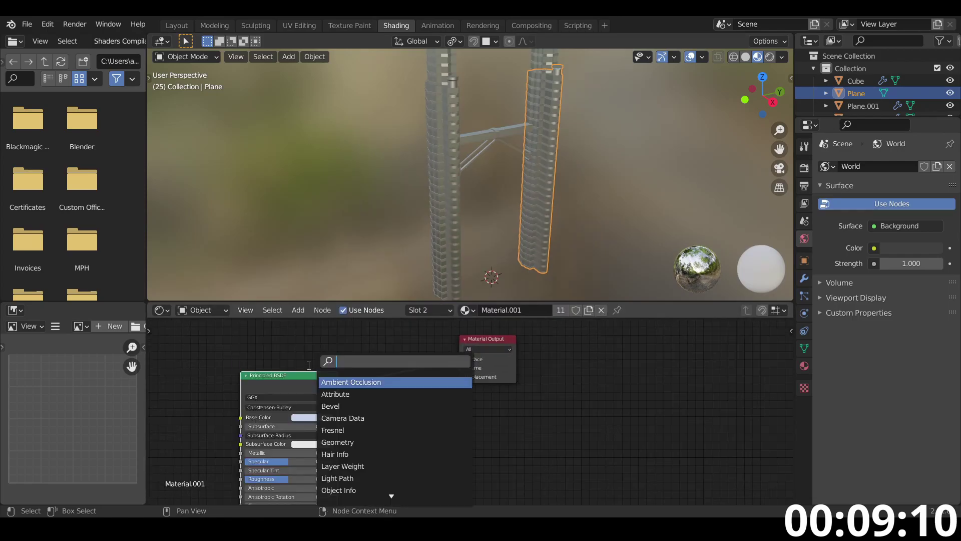
type("TRANS")
key("Down")
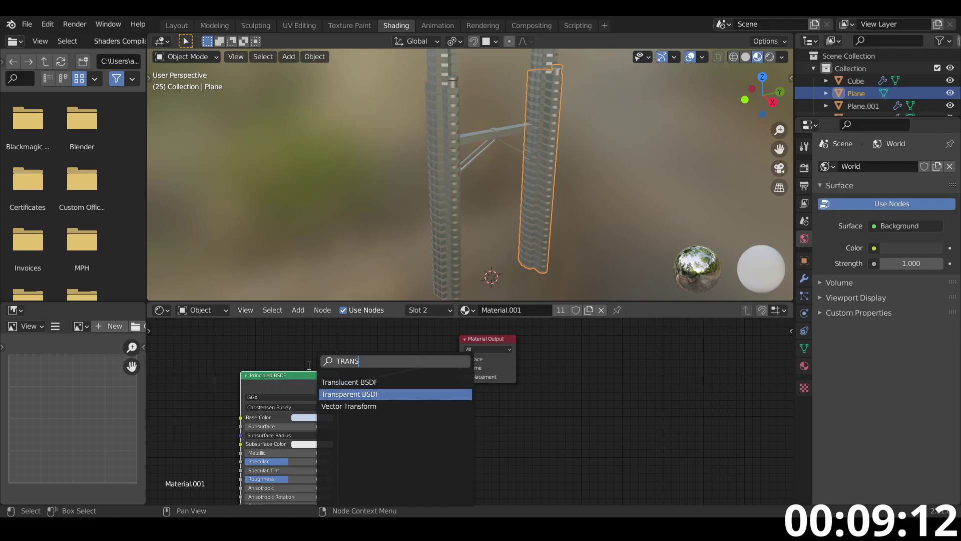
key("Return")
left_click(275, 333)
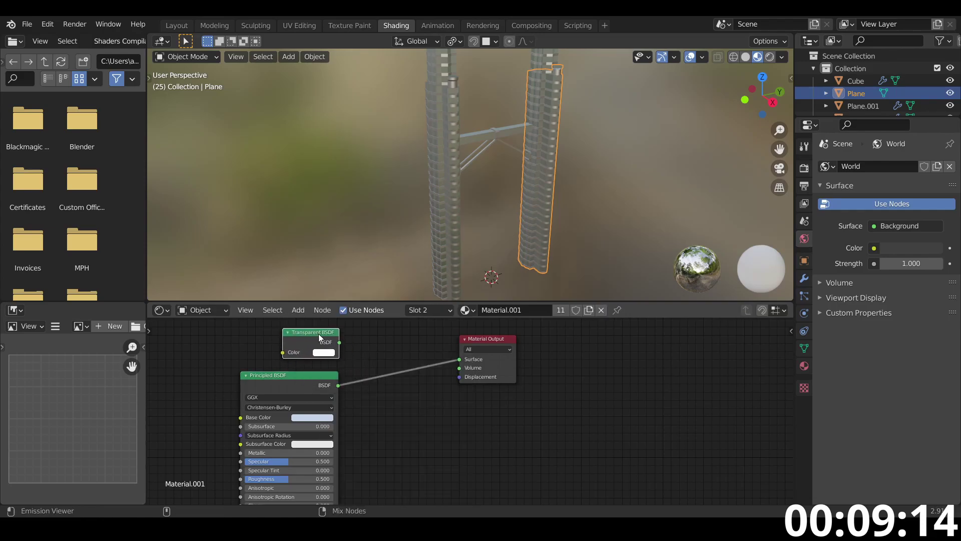
Combine the Transparent and Principled BSDF nodes through a Mix Shader, move the Material Output clear of it, and set the mix factor to 0.880.
right_click_drag(321, 337, 316, 380, "ctrl+shift")
left_click_drag(489, 350, 554, 354)
scroll(439, 202, "up", 10)
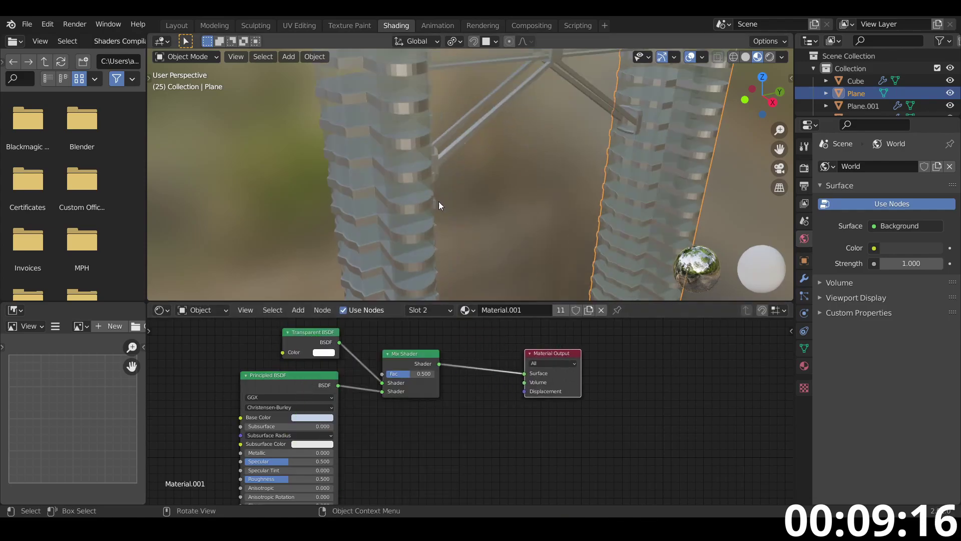
scroll(380, 361, "up", 2)
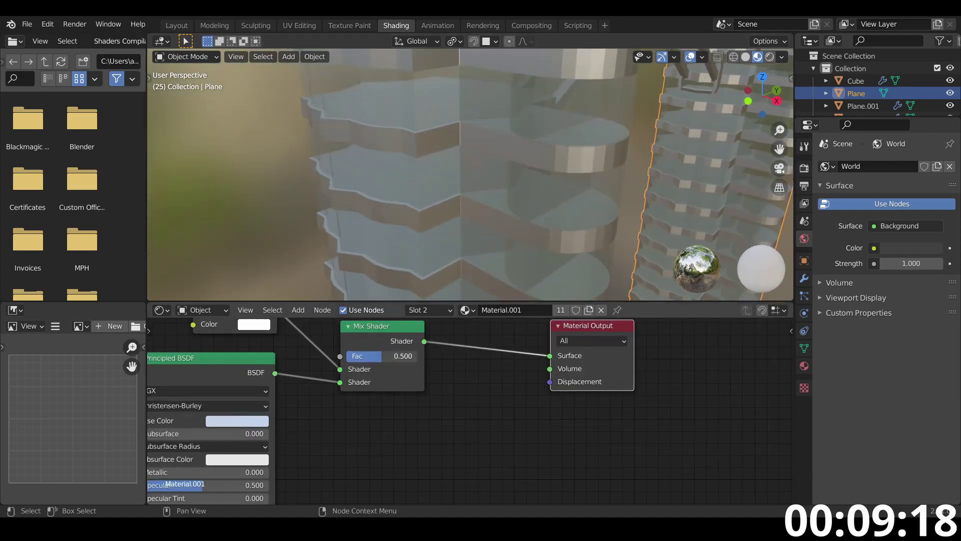
mouse_move(381, 356)
left_mouse_down()
mouse_move(421, 356)
mouse_move(373, 353)
mouse_move(398, 356)
left_mouse_up()
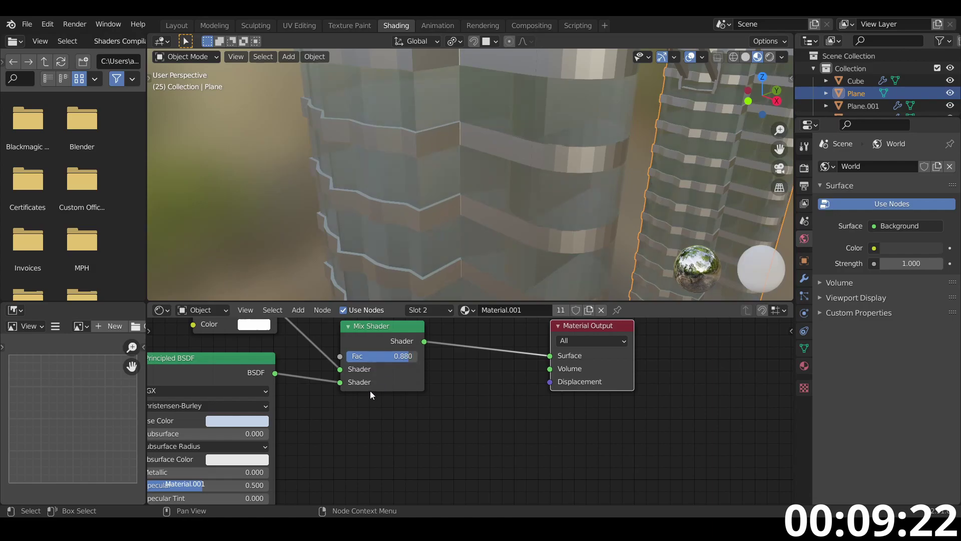
Set the Transparent BSDF node's color to light green.
scroll(352, 451, "down", 3)
middle_click_drag(351, 450, 361, 479)
scroll(295, 390, "up", 3)
middle_click_drag(296, 390, 337, 358)
scroll(318, 350, "up", 1)
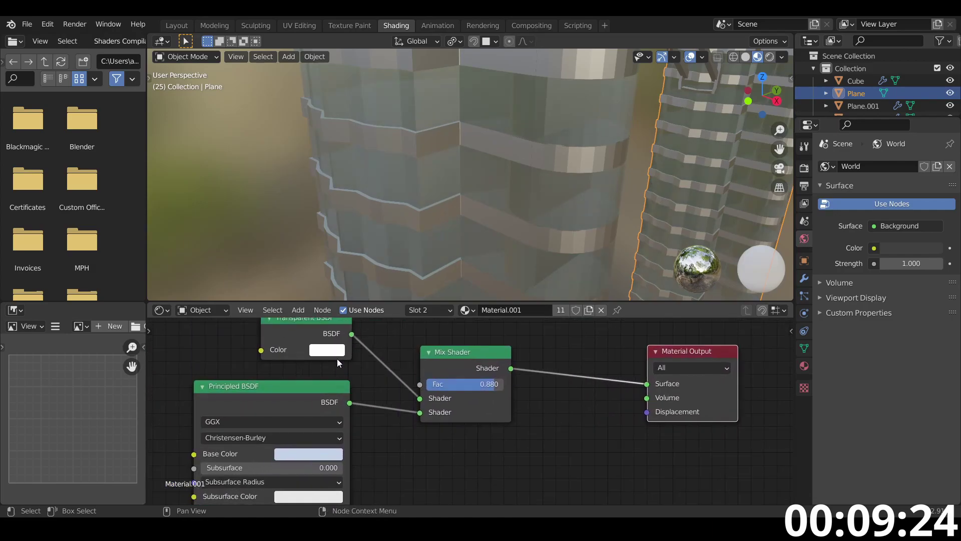
left_click(335, 351)
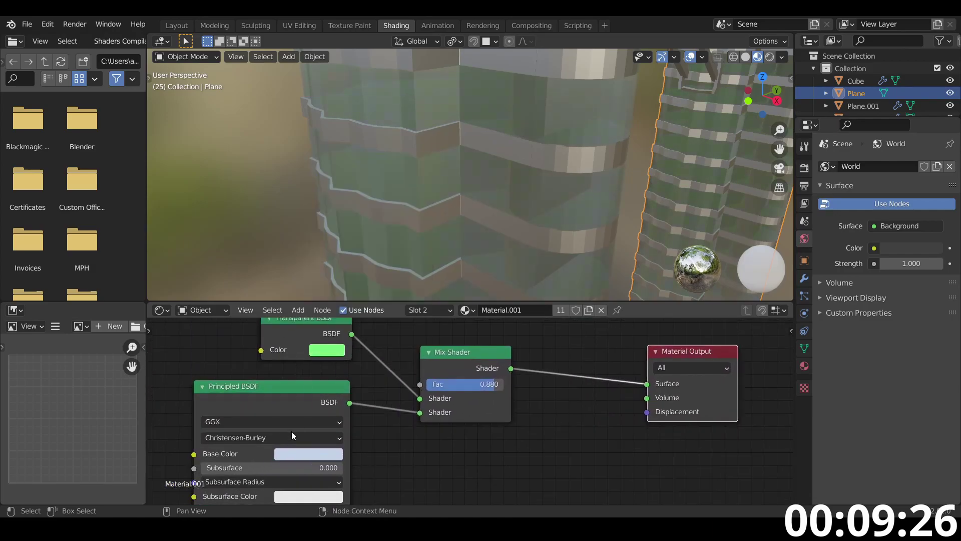
Change the Principled BSDF node's base color to a medium blue, judging it on the towers' windows.
left_click(296, 454)
left_click(340, 296)
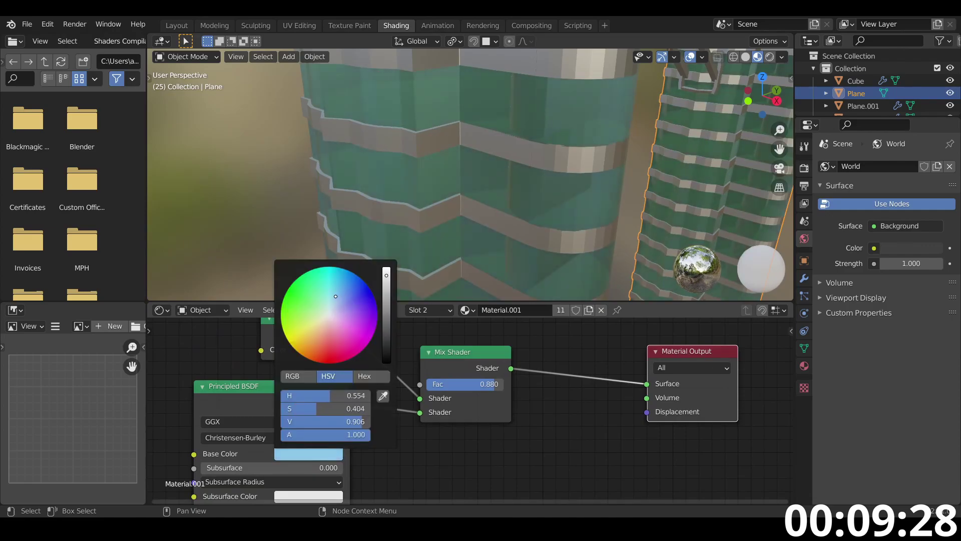
scroll(381, 226, "down", 8)
middle_click_drag(457, 121, 460, 223, "shift")
left_click(309, 454)
left_click(352, 292)
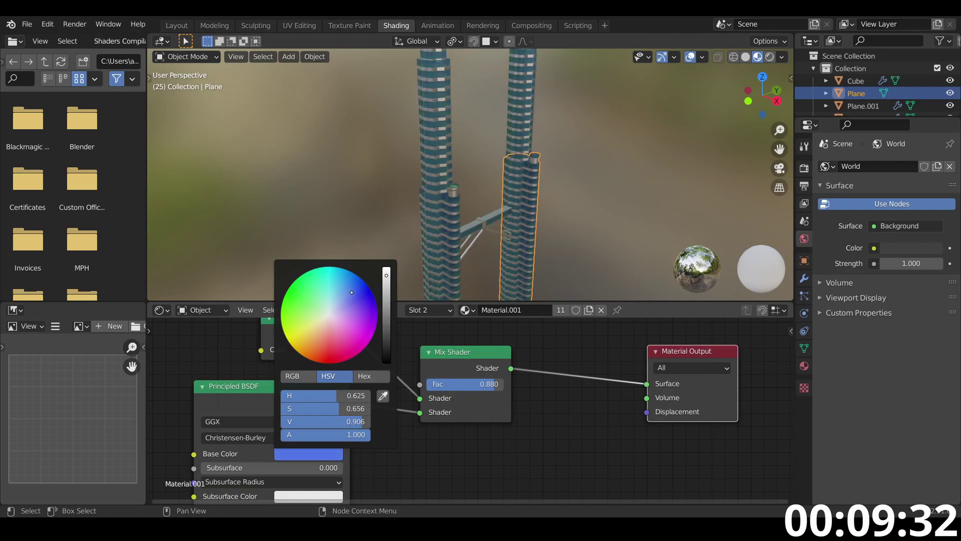
left_click_drag(348, 291, 349, 290)
middle_click_drag(482, 179, 458, 149)
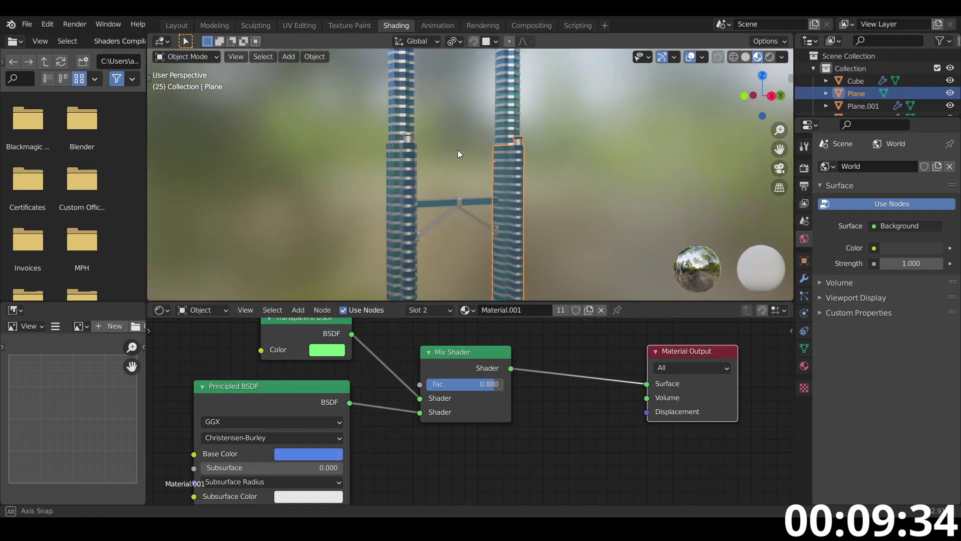
scroll(461, 193, "up", 8)
Return to the Layout workspace.
left_click(177, 25)
scroll(365, 281, "down", 3)
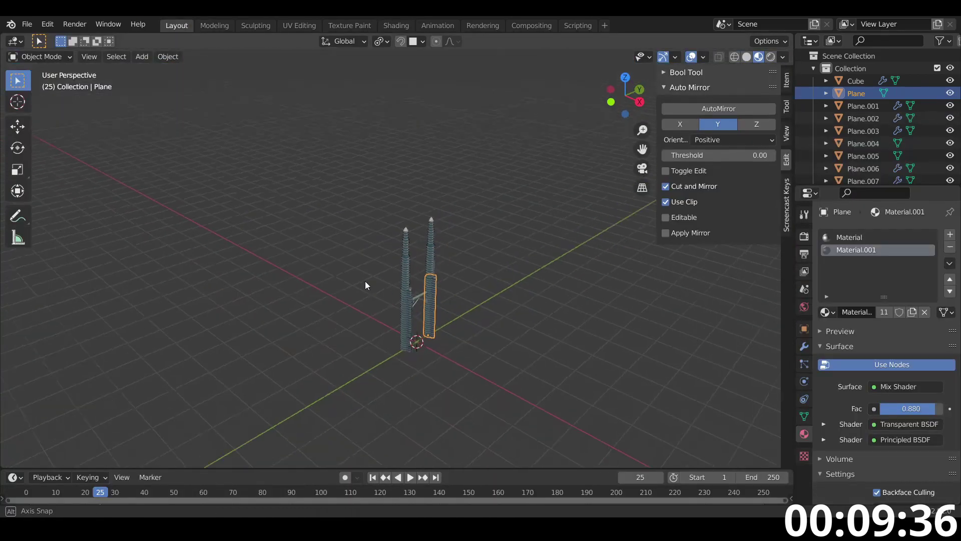
scroll(353, 272, "up", 2)
scroll(353, 272, "up", 3)
middle_click_drag(363, 272, 326, 307)
Select the crowns of both towers and apply Shade Smooth to them.
left_click(360, 373)
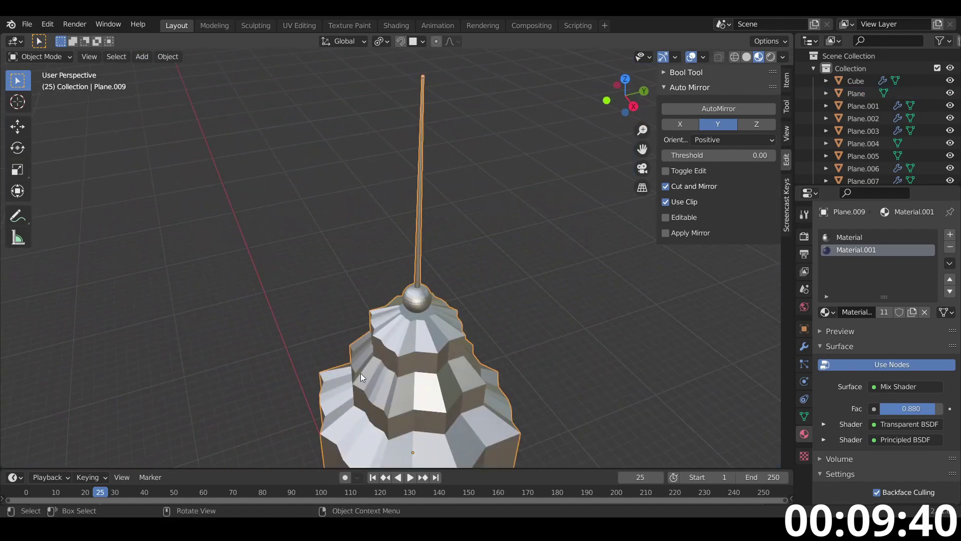
middle_click_drag(421, 380, 406, 307)
key("Tab")
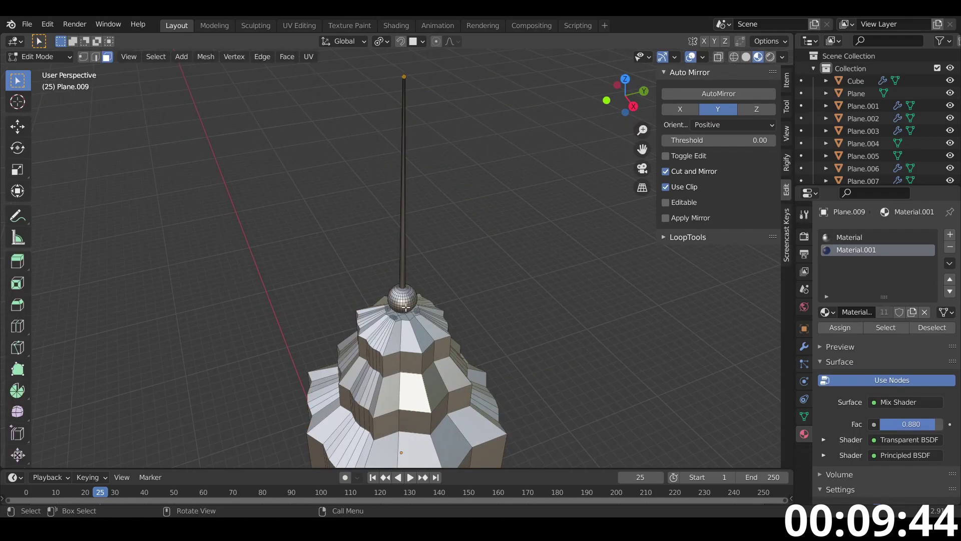
key("Tab")
scroll(394, 312, "down", 7)
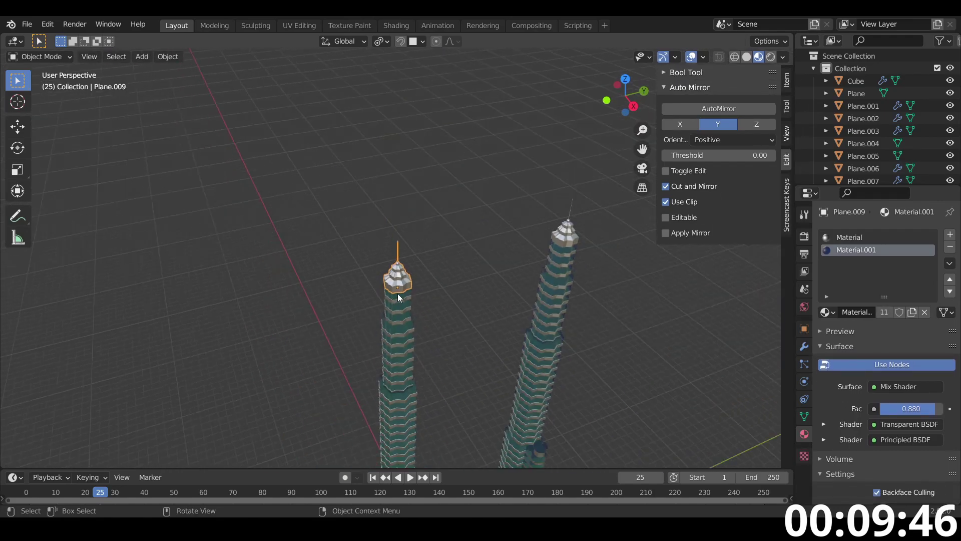
scroll(399, 297, "up", 3)
middle_click_drag(560, 268, 539, 215, "shift")
left_click(538, 215, "shift")
right_click(534, 215)
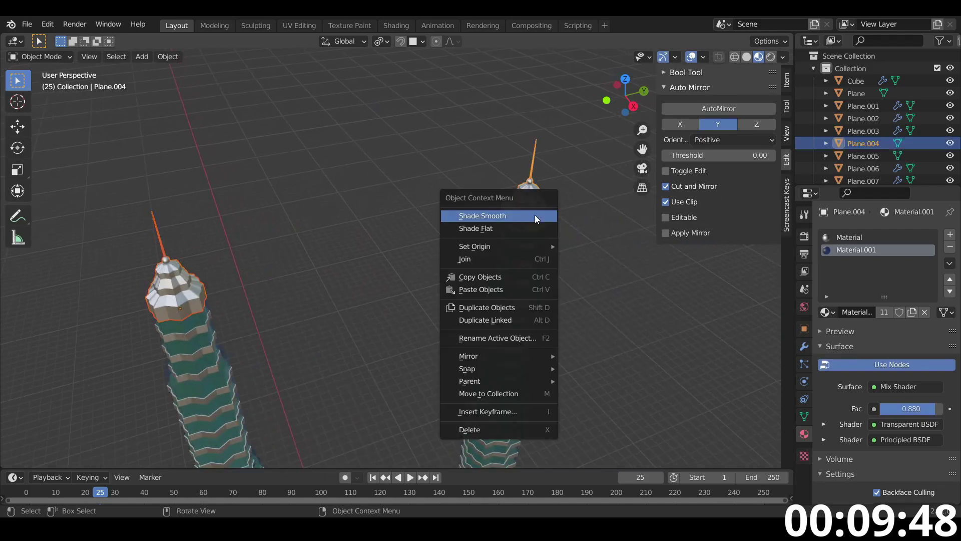
Enable Auto Smooth in the mesh normals settings of each tower's crown, one crown after the other.
left_click(804, 416)
left_click(851, 464)
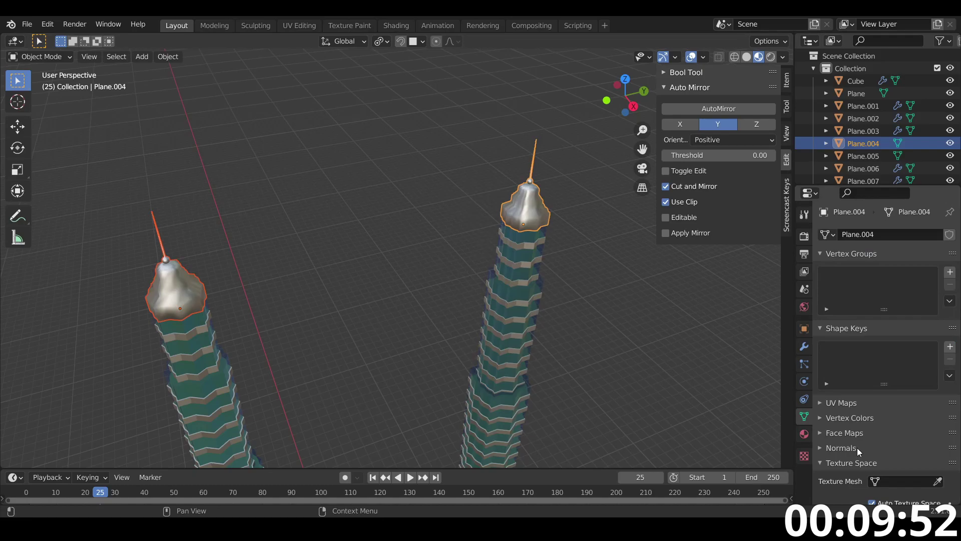
scroll(857, 448, "down", 3)
left_click(819, 399)
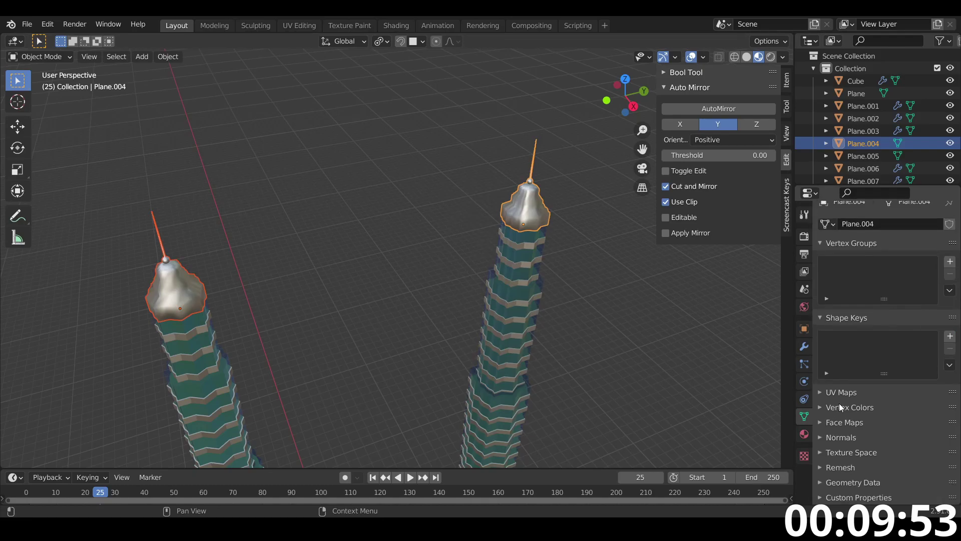
left_click(843, 436)
left_click(871, 455)
left_click(169, 287)
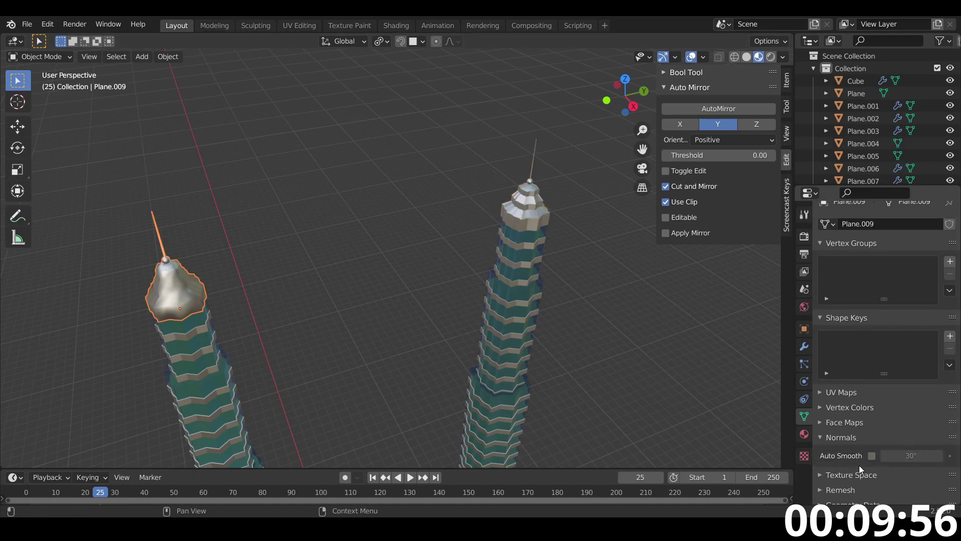
left_click(872, 455)
Examine the shading of both crowns and the overall look of the twin towers and skybridge.
middle_click_drag(188, 302, 329, 260, "shift")
scroll(329, 260, "up", 5)
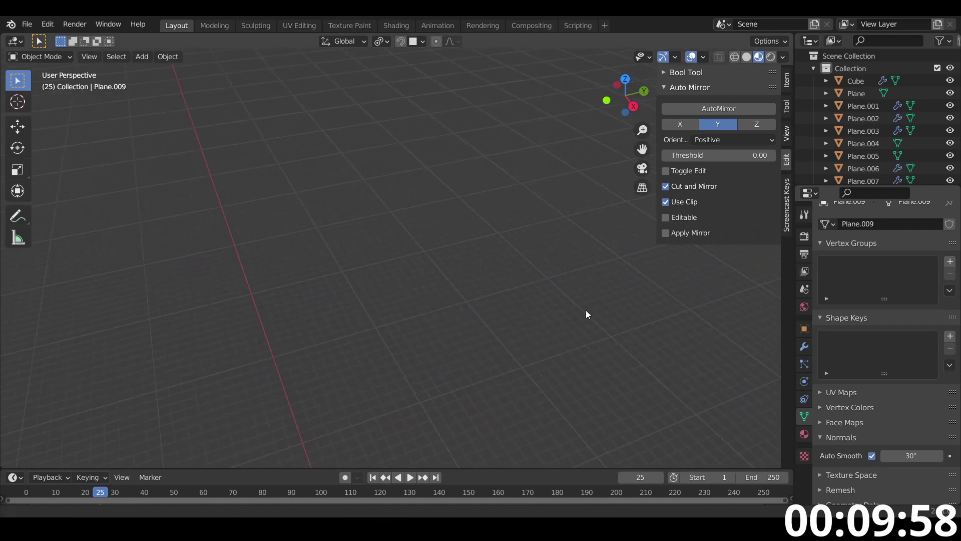
middle_click_drag(586, 311, 356, 288, "shift")
scroll(401, 239, "down", 3)
middle_click_drag(401, 239, 390, 275, "shift")
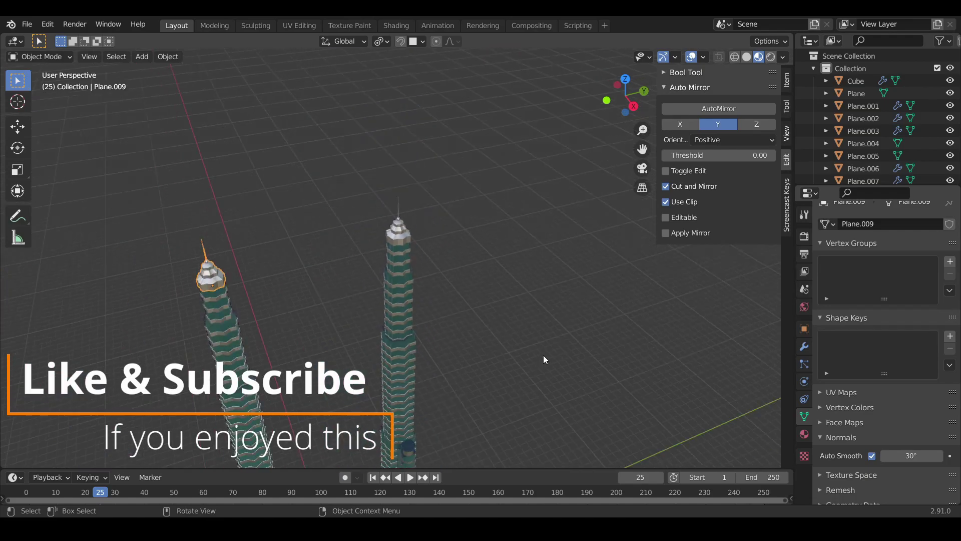
middle_click_drag(543, 355, 455, 384)
scroll(530, 317, "down", 3)
scroll(501, 353, "down", 1)
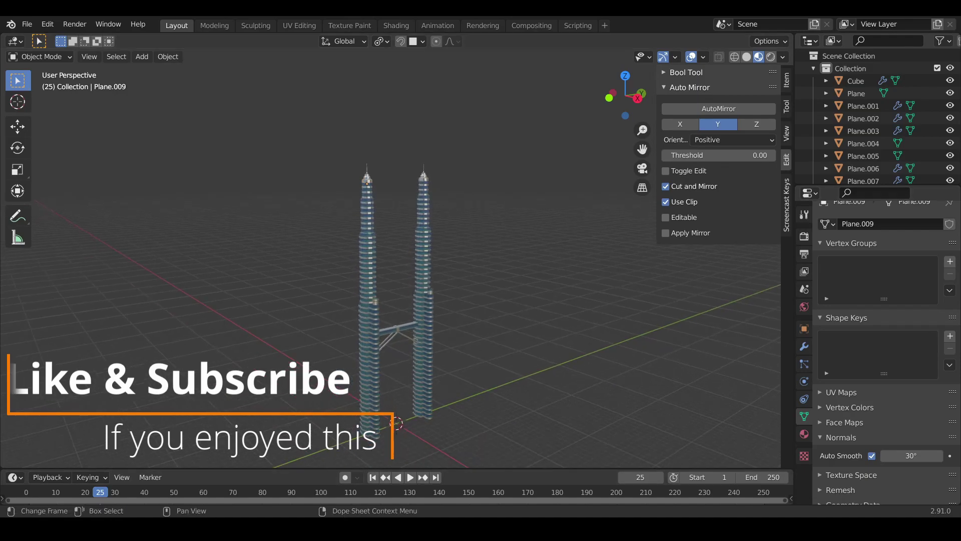